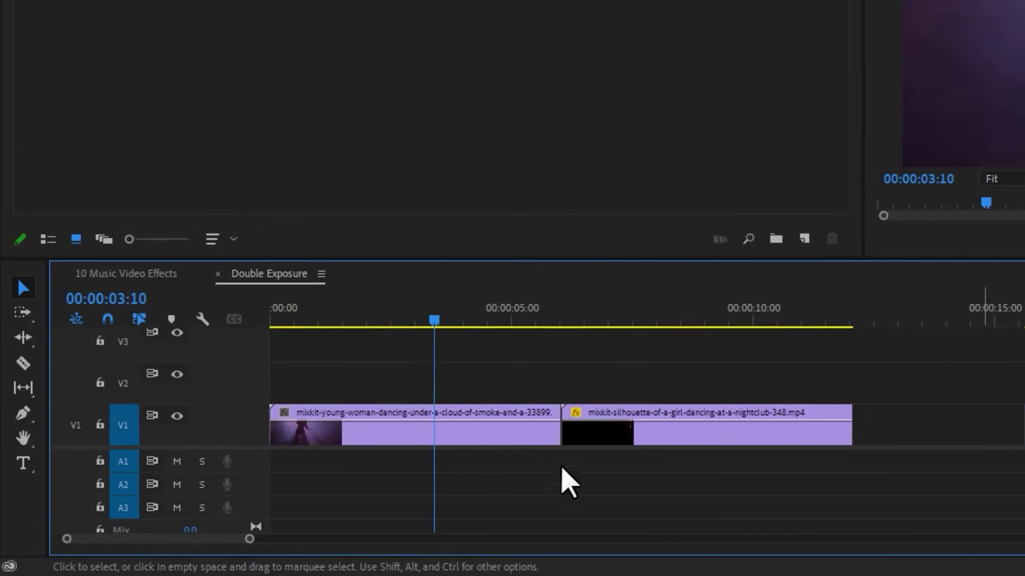
Stack the nightclub silhouette clip on V2 directly above the smoke dancer clip and set its blend mode to Screen
click(513, 477)
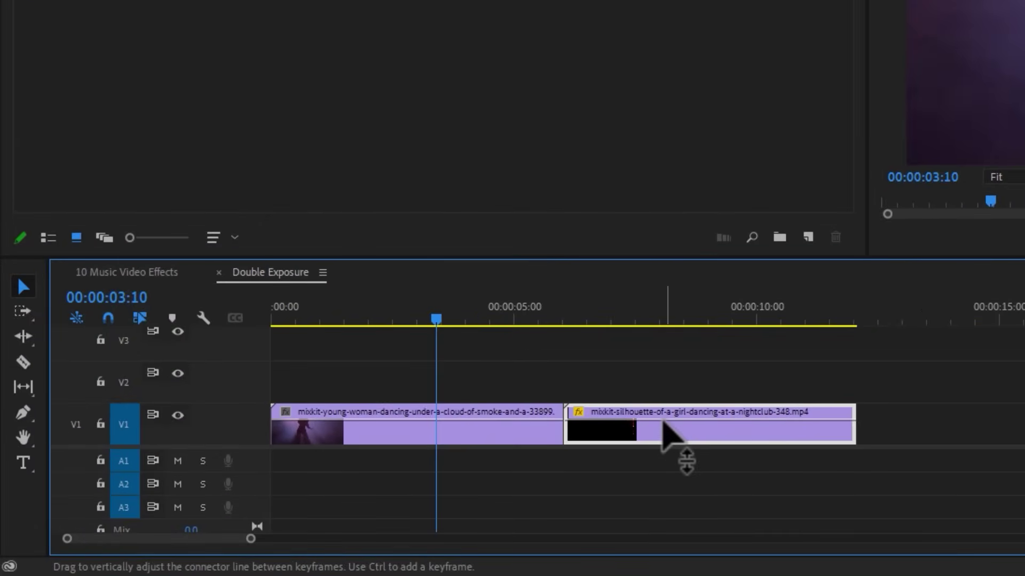
drag(660, 412, 334, 373)
click(283, 15)
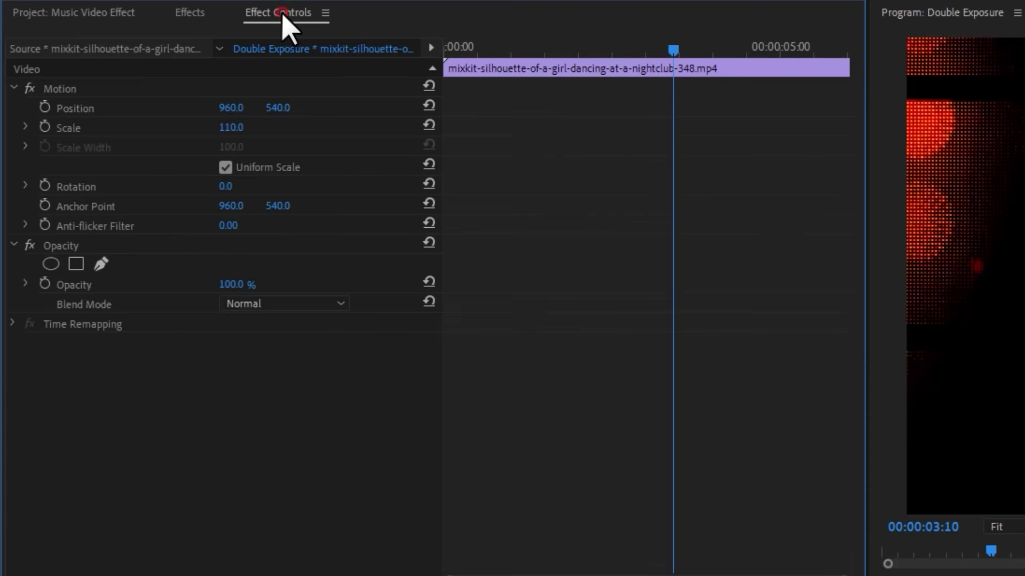
click(213, 245)
click(308, 305)
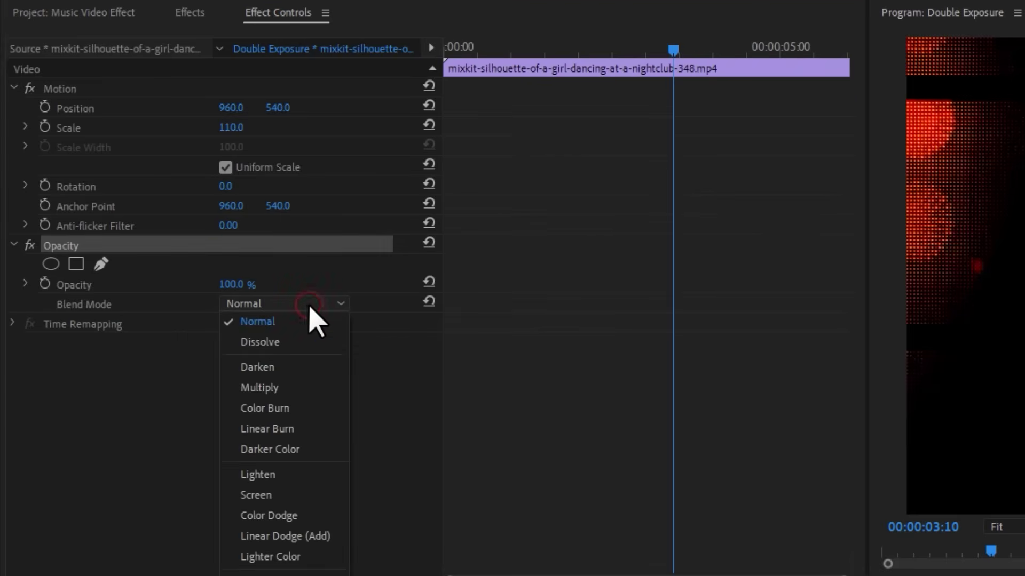
click(307, 495)
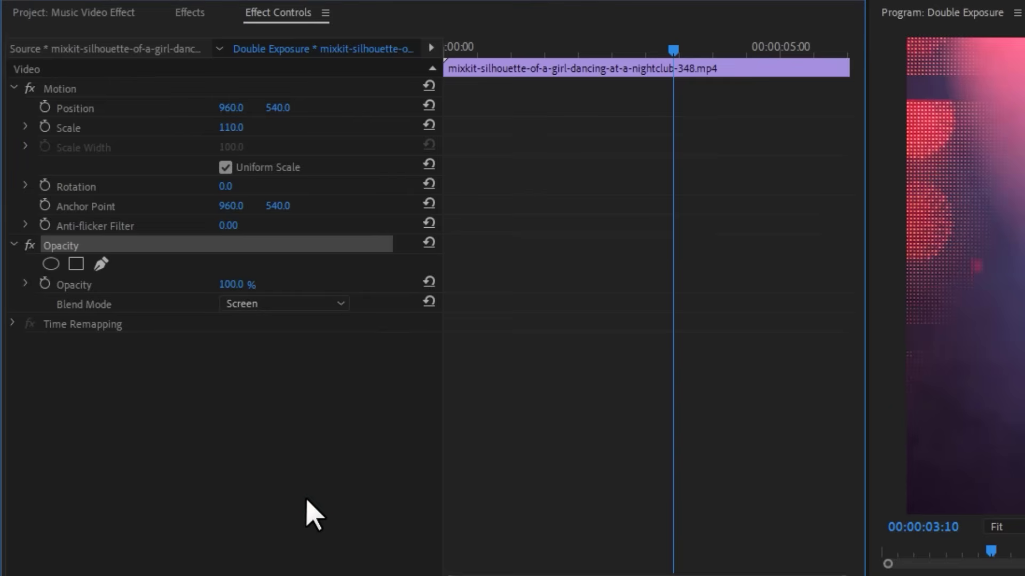
Lower the silhouette clip's opacity to 52% and play back the double exposure from the start of the sequence
key(space)
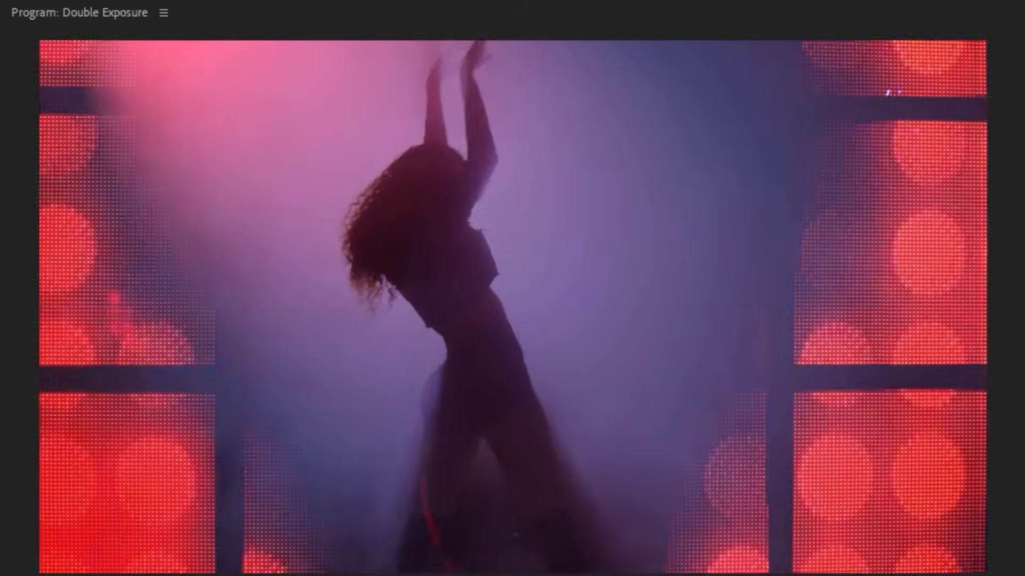
key(space)
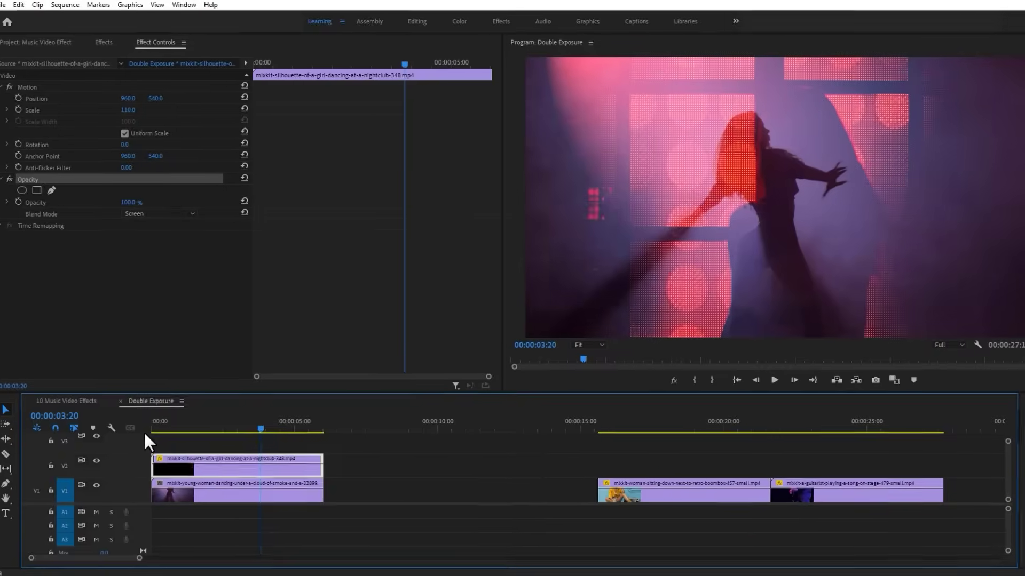
drag(141, 211, 120, 210)
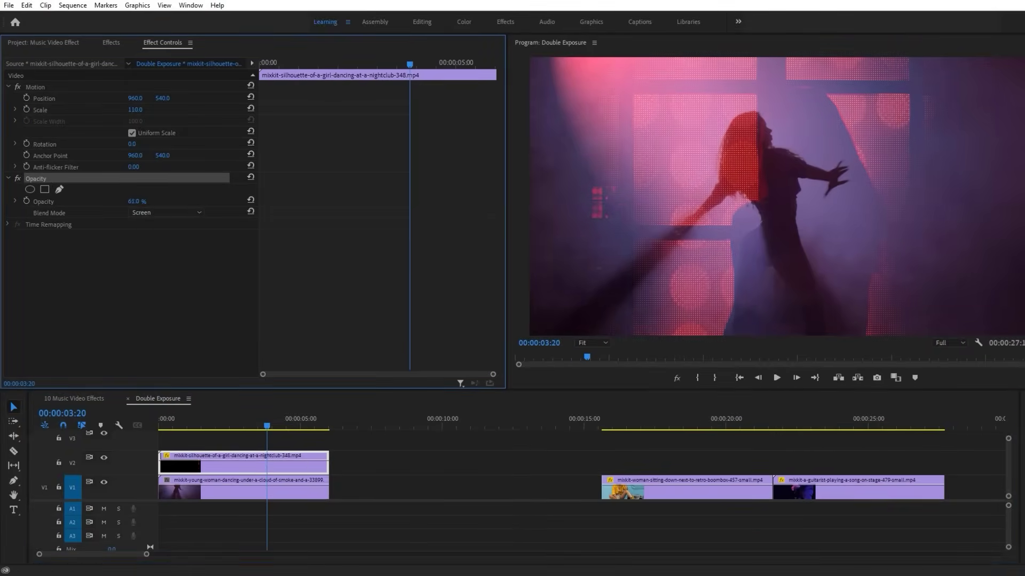
click(158, 425)
key(space)
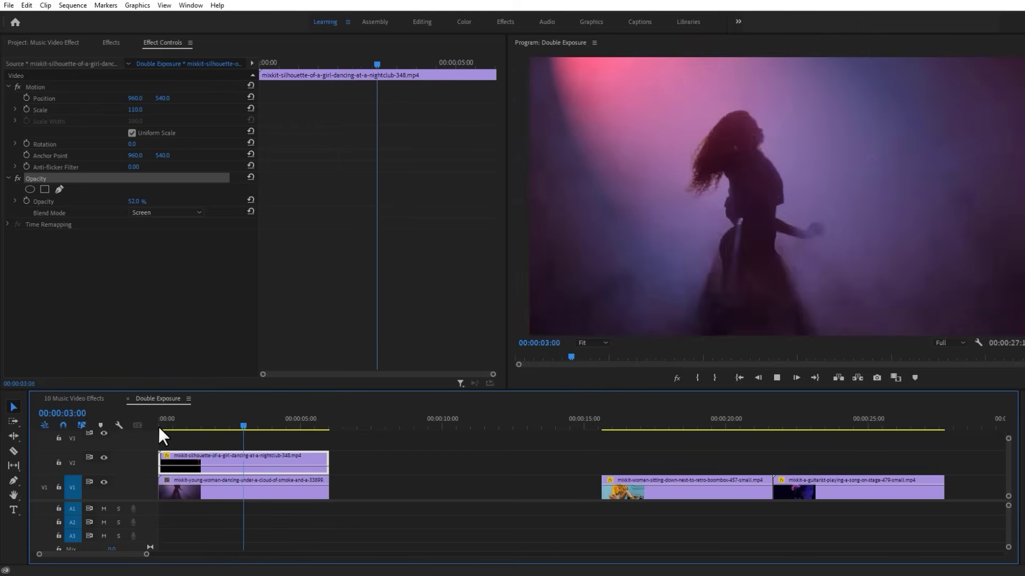
key(space)
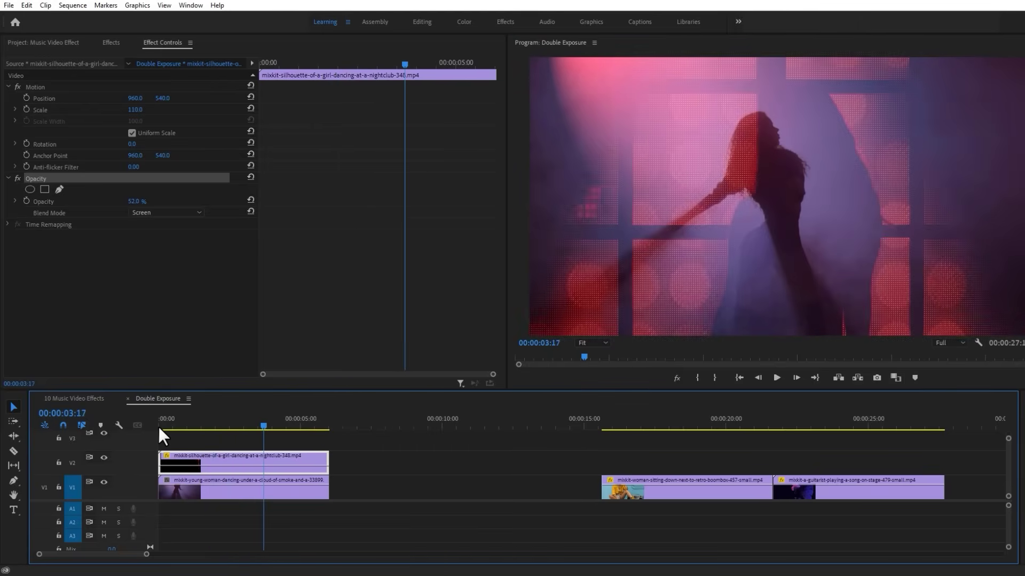
Stack the guitarist clip on V2 directly above the boombox woman clip and set its blend mode to Screen
click(691, 426)
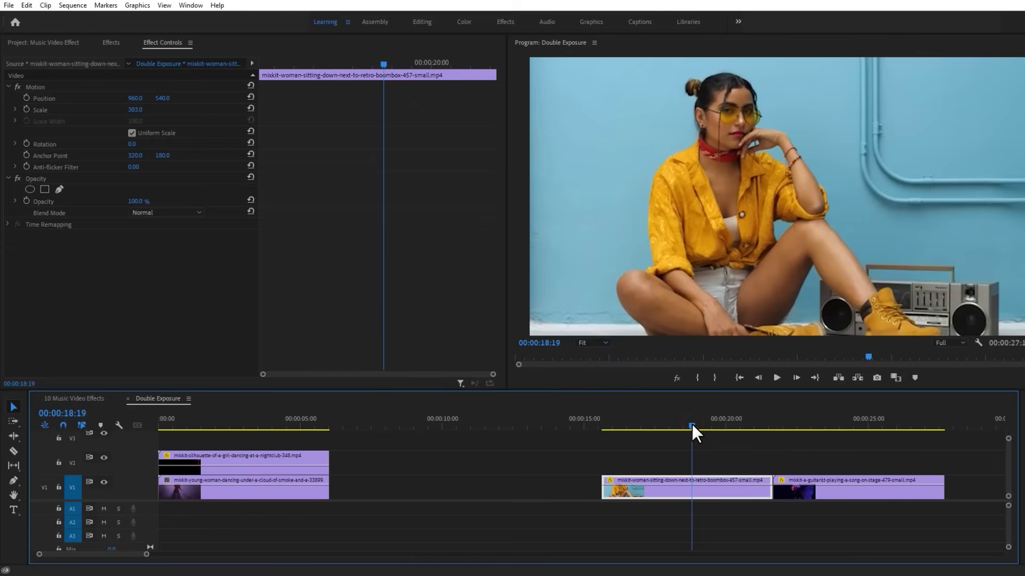
drag(800, 486, 630, 466)
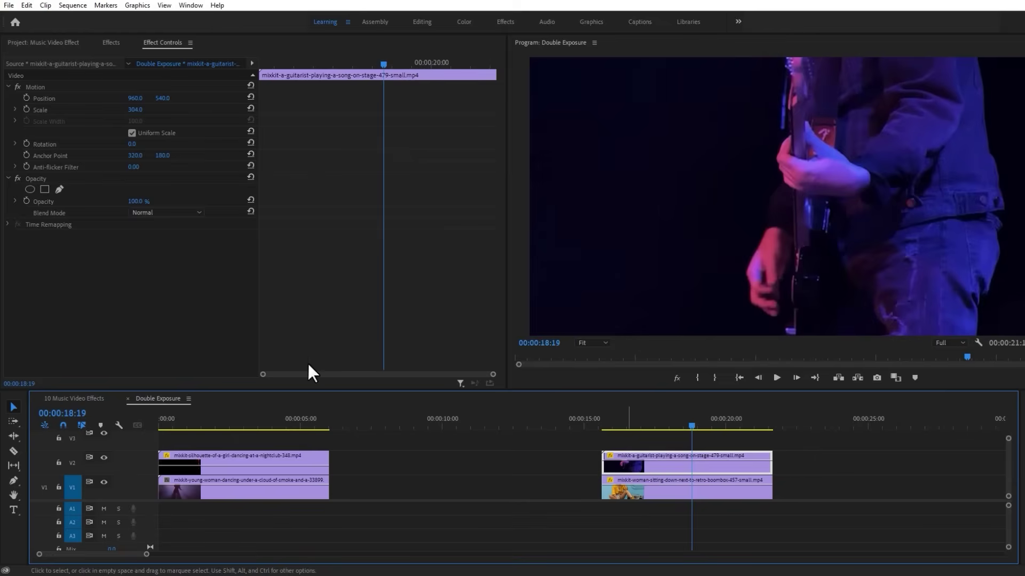
click(175, 213)
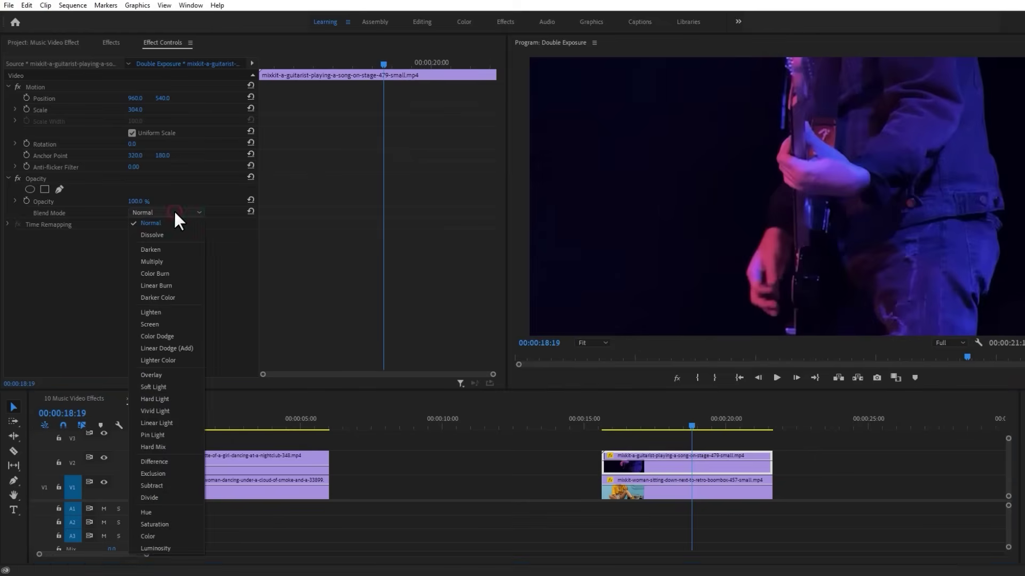
click(168, 320)
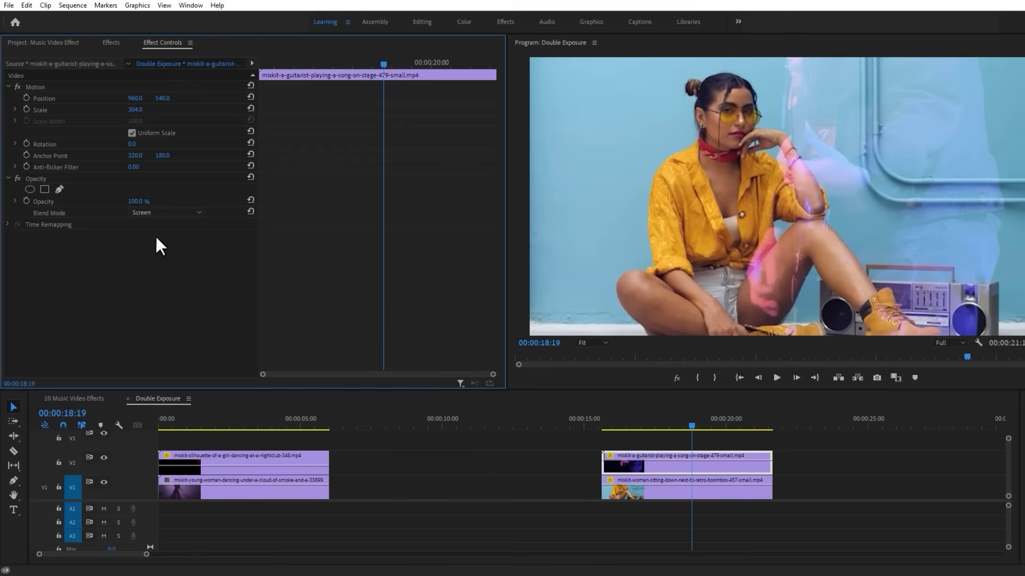
Shift the guitarist clip to horizontal position 1408 and draw a freeform opacity mask enclosing the right half of the frame
drag(136, 99, 329, 99)
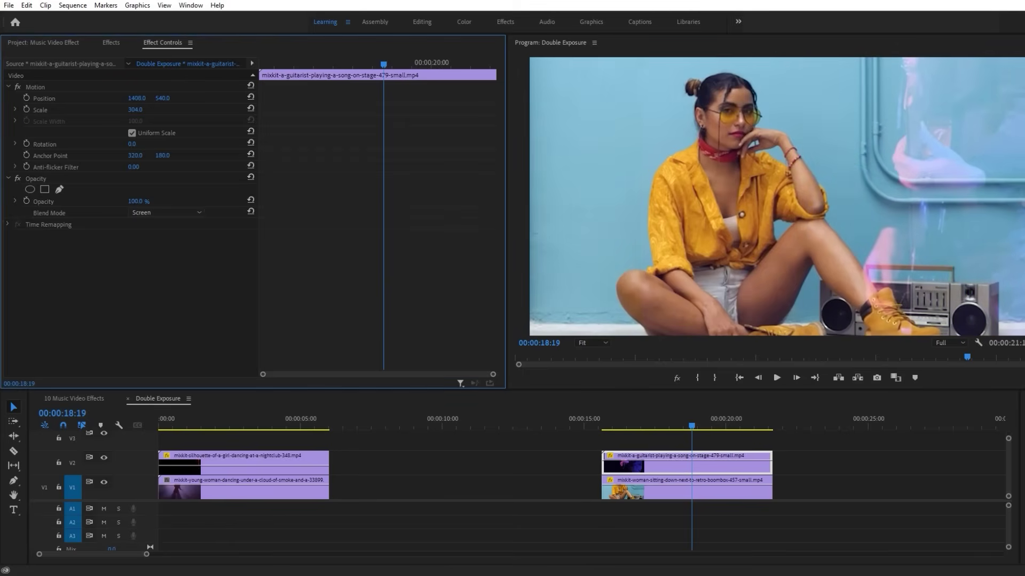
click(55, 177)
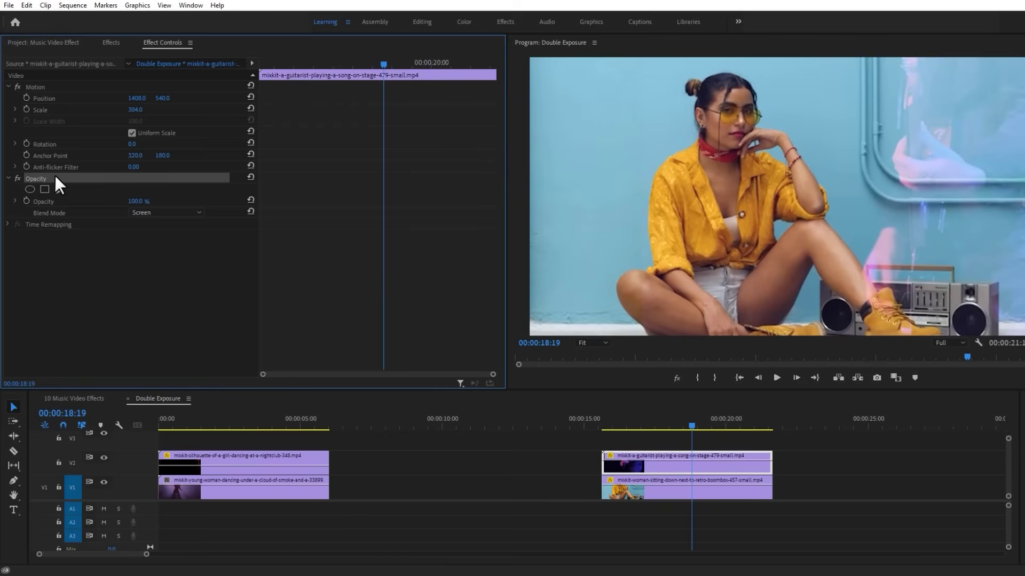
click(60, 188)
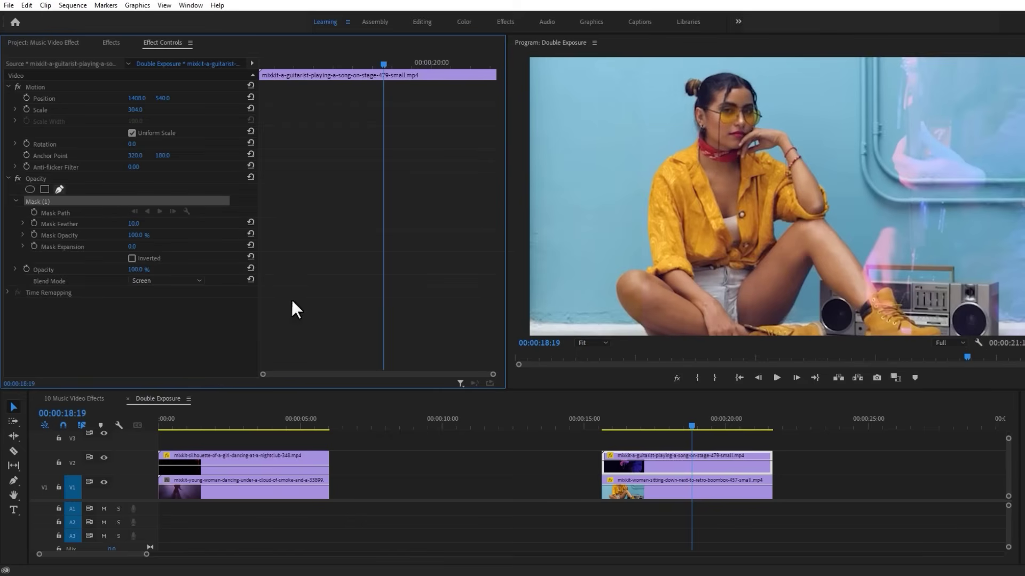
click(591, 343)
click(594, 382)
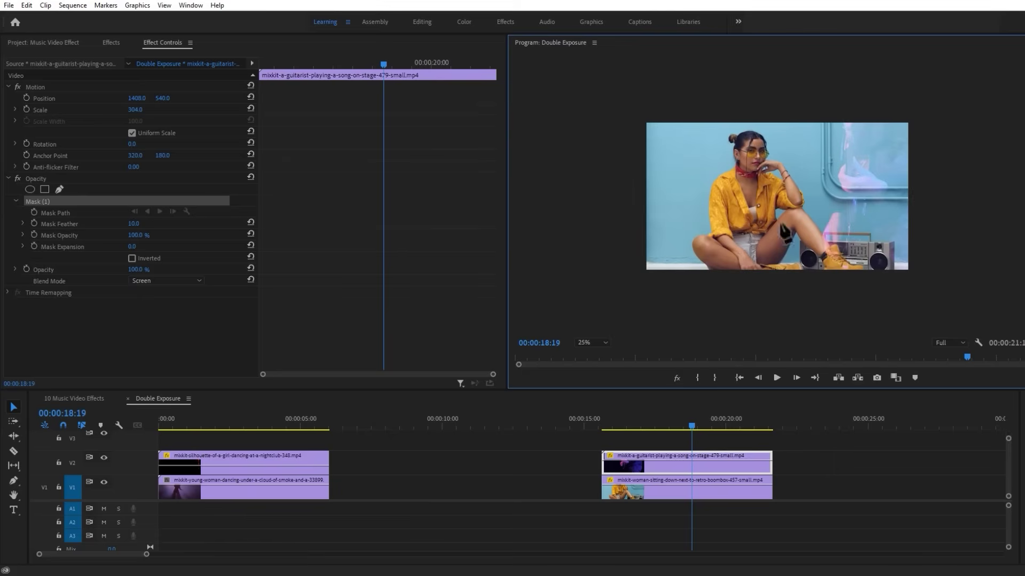
click(774, 117)
click(787, 290)
click(939, 289)
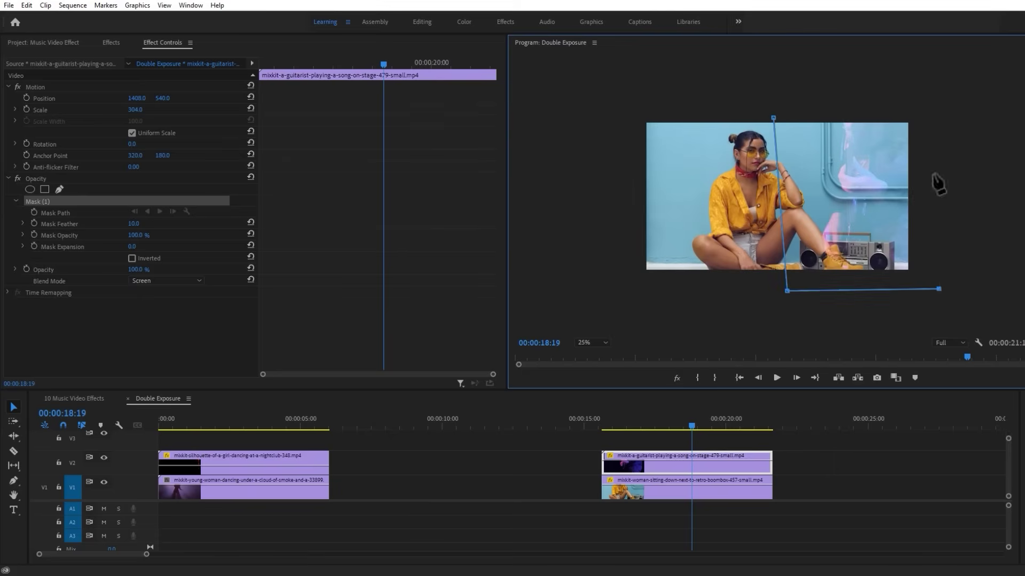
click(932, 97)
click(769, 88)
click(774, 117)
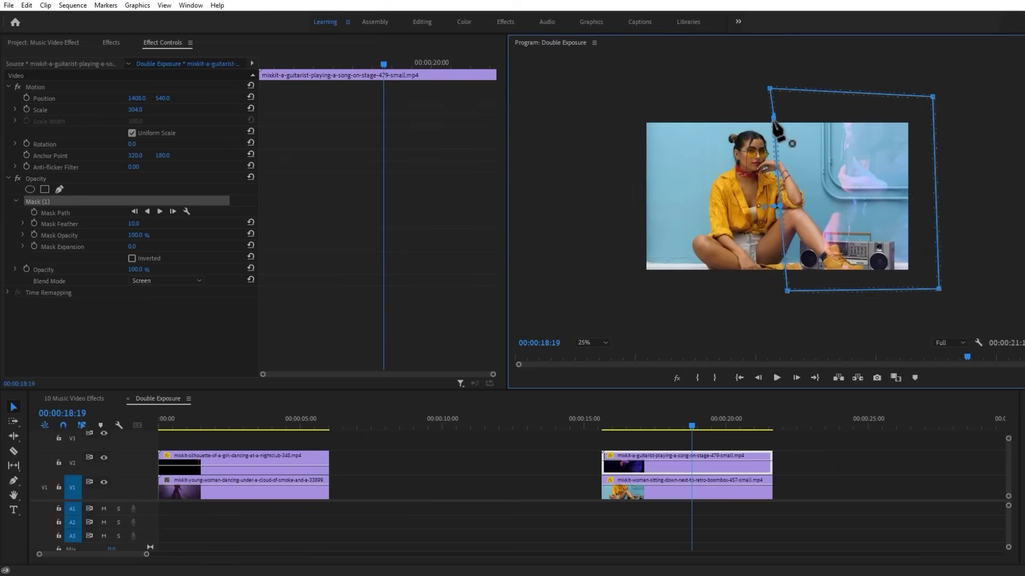
Set the mask feather to 59, restore the preview zoom to Fit and play the blended clips from their beginning
drag(134, 223, 160, 223)
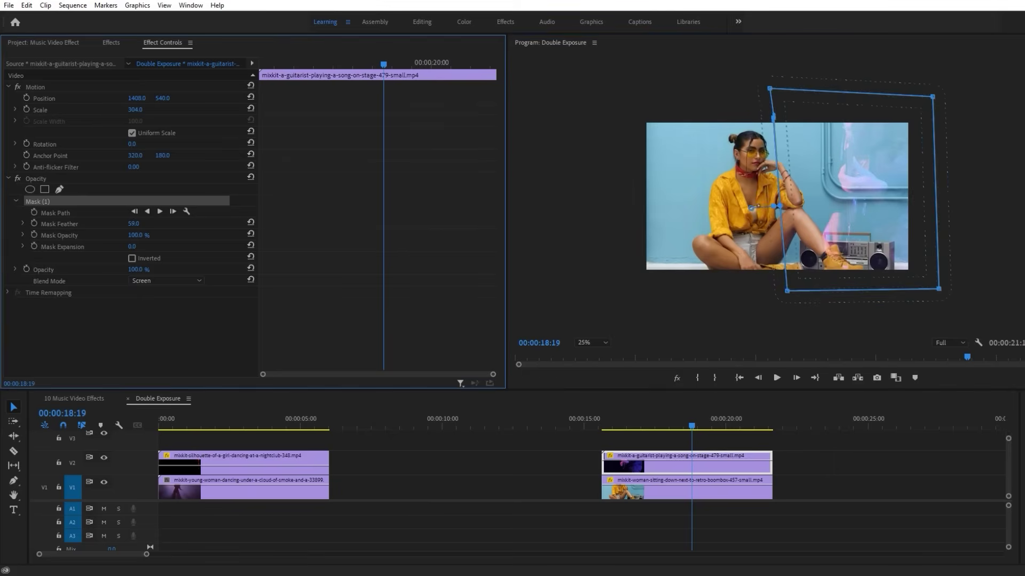
click(597, 344)
click(601, 353)
click(602, 425)
key(space)
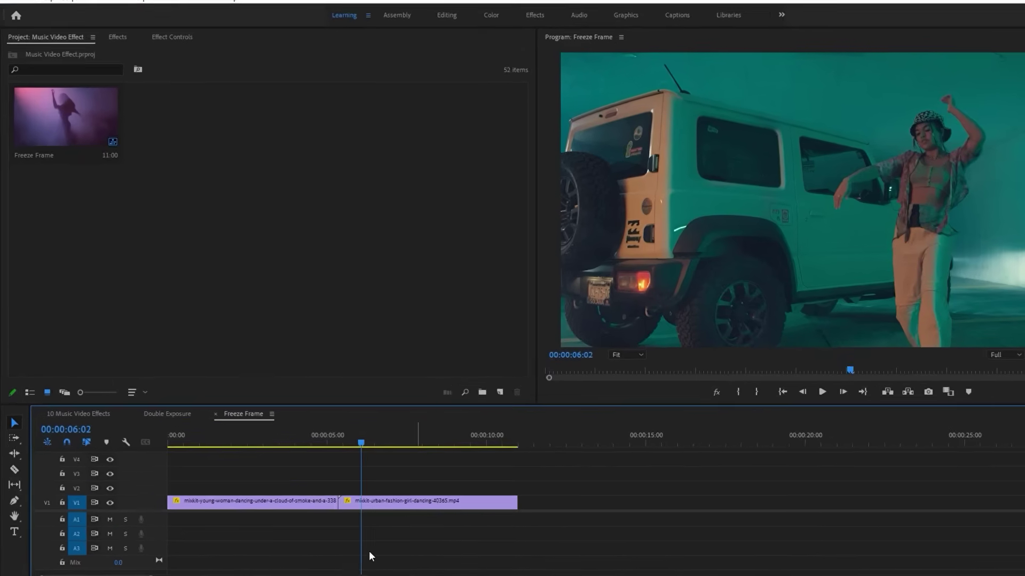
In the Freeze Frame sequence, export the frame at 00:00:05:09, where the urban dancer clip starts, as a PNG imported into the project
click(243, 445)
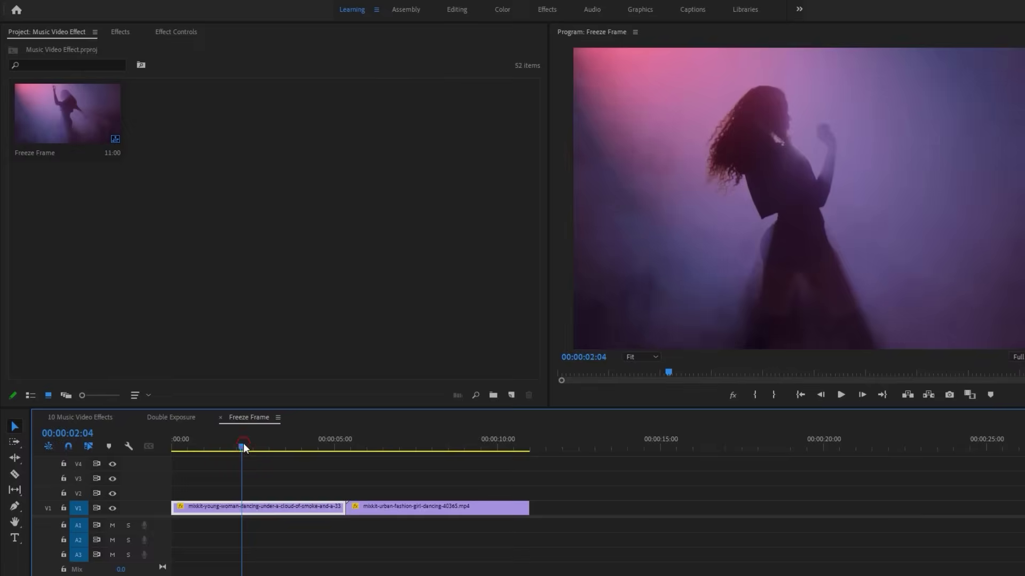
click(417, 444)
drag(415, 444, 345, 454)
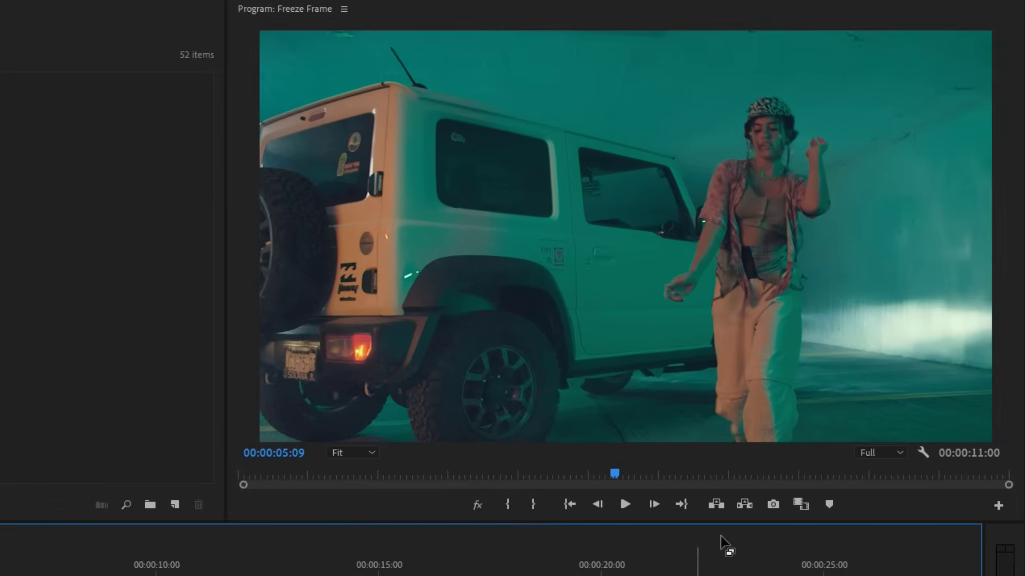
click(774, 505)
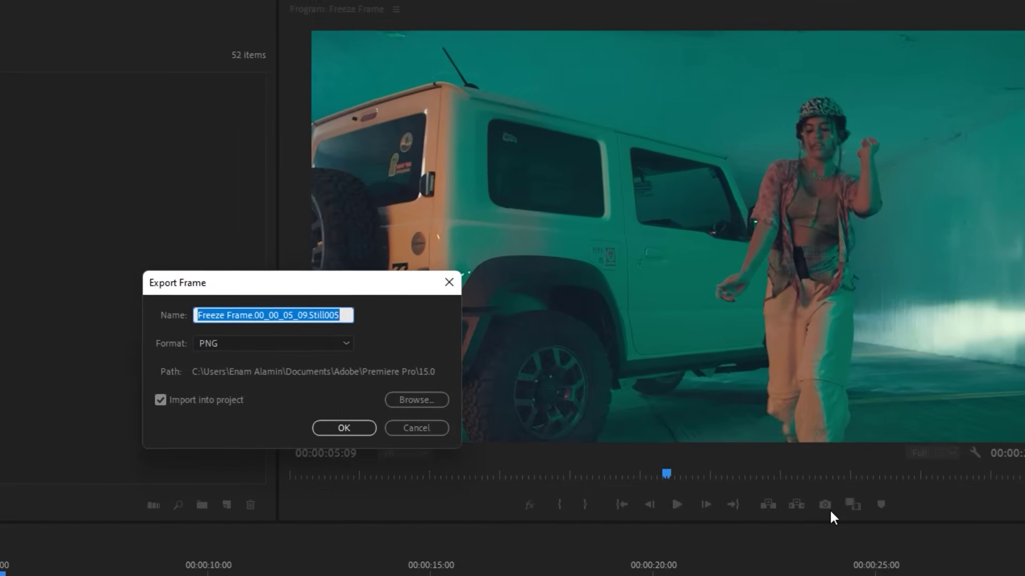
click(500, 344)
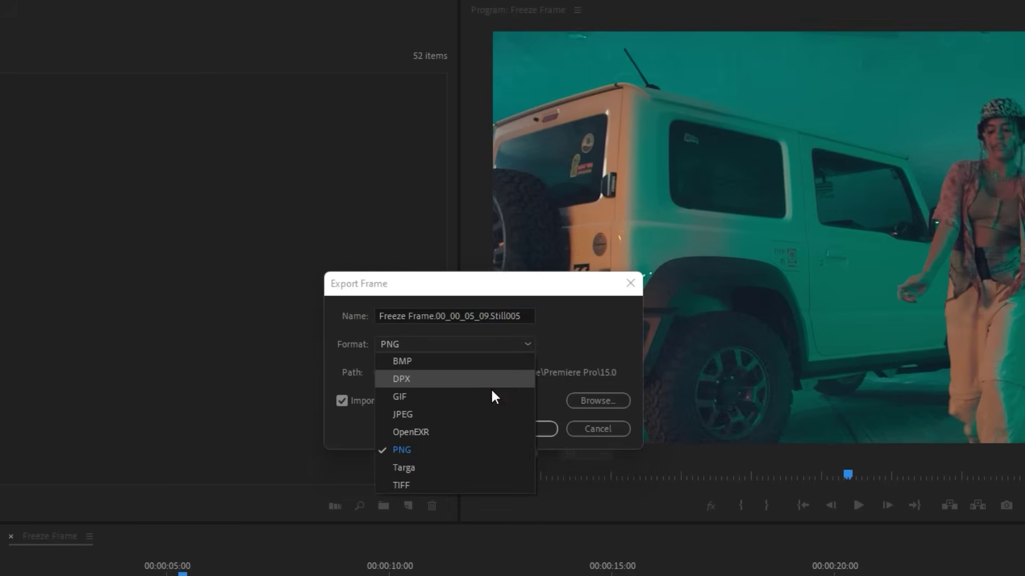
click(448, 451)
click(341, 401)
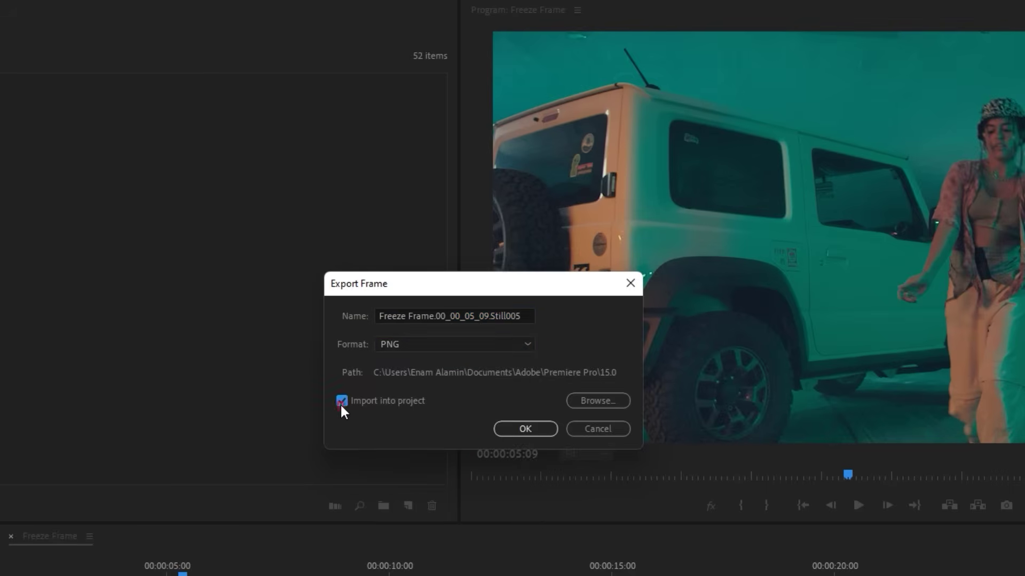
click(524, 429)
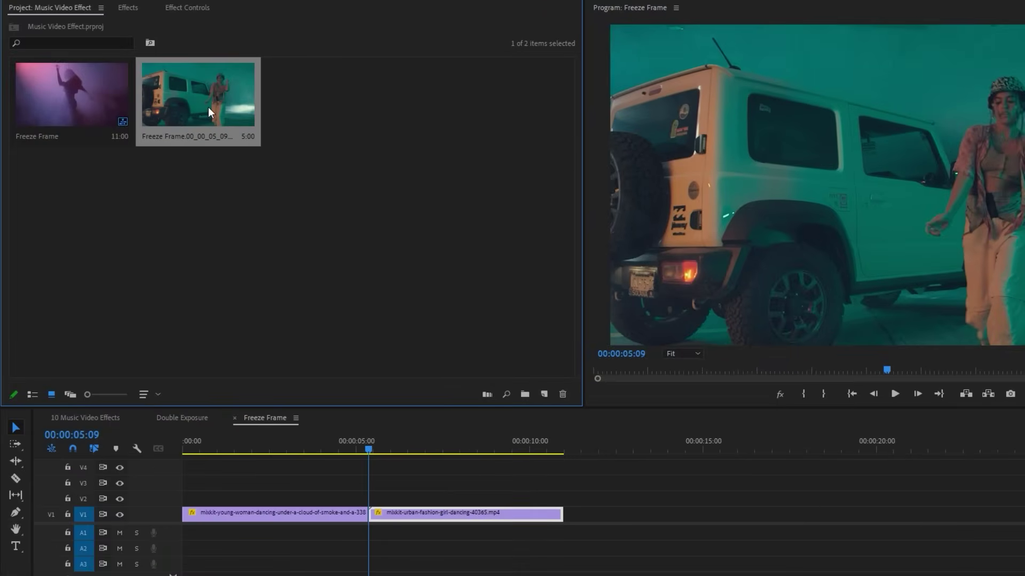
Place the exported still on V2 above the urban dancer clip, starting at 00:00:05:09
drag(209, 109, 374, 497)
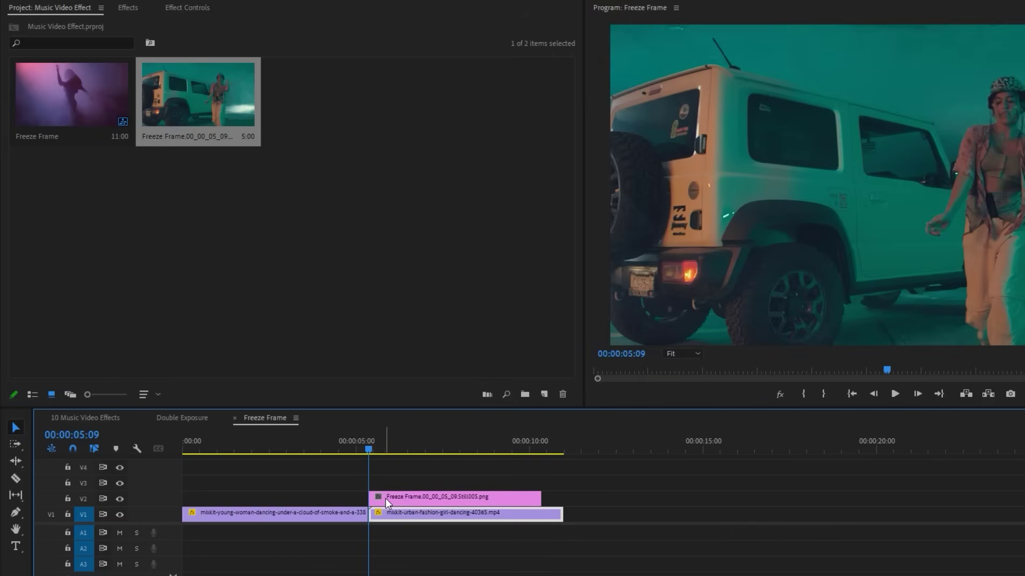
click(393, 501)
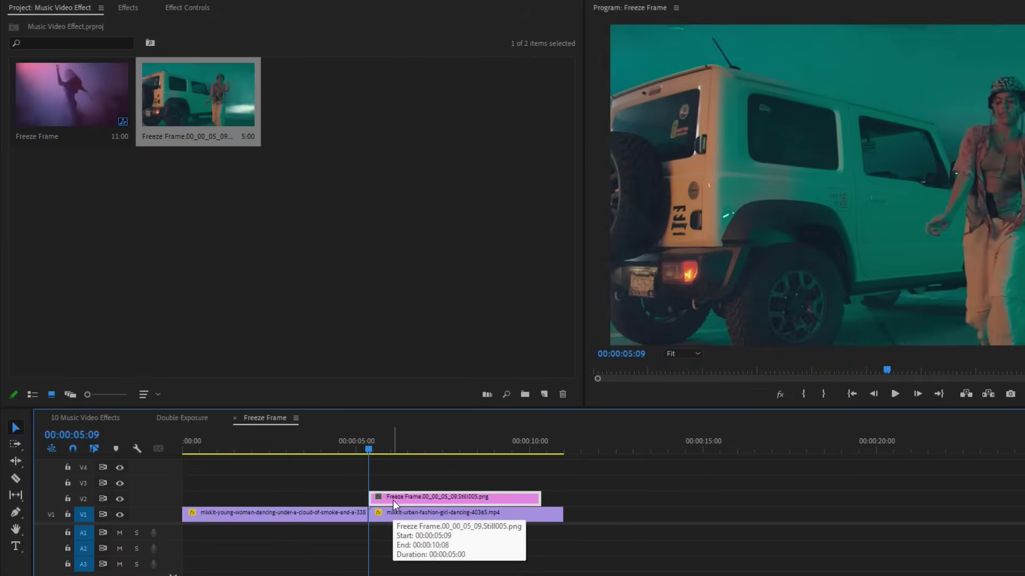
At 100% preview zoom, start a freeform opacity mask on the still, tracing from below the dancer's foot up the outer leg beside the car
click(202, 13)
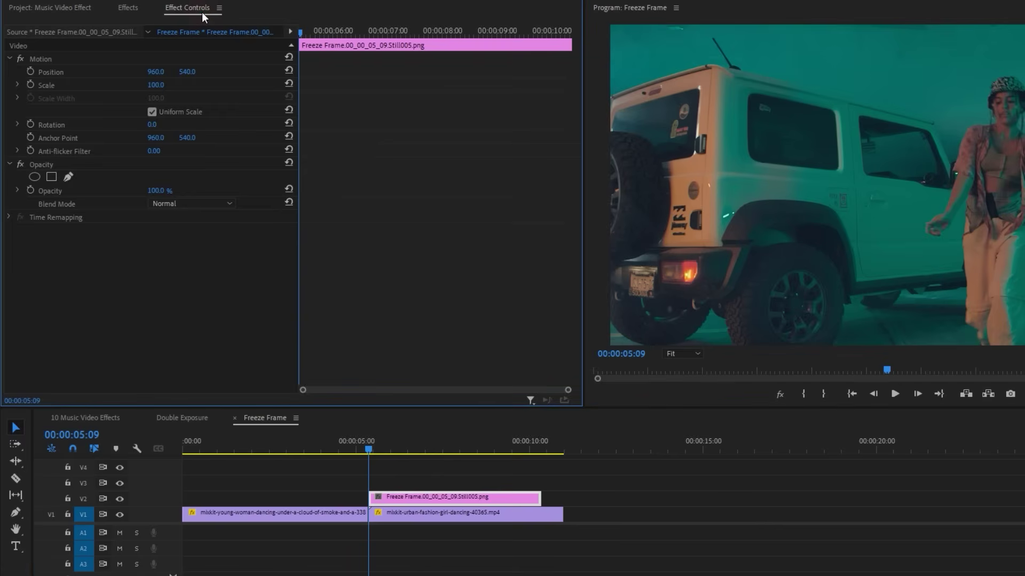
click(79, 166)
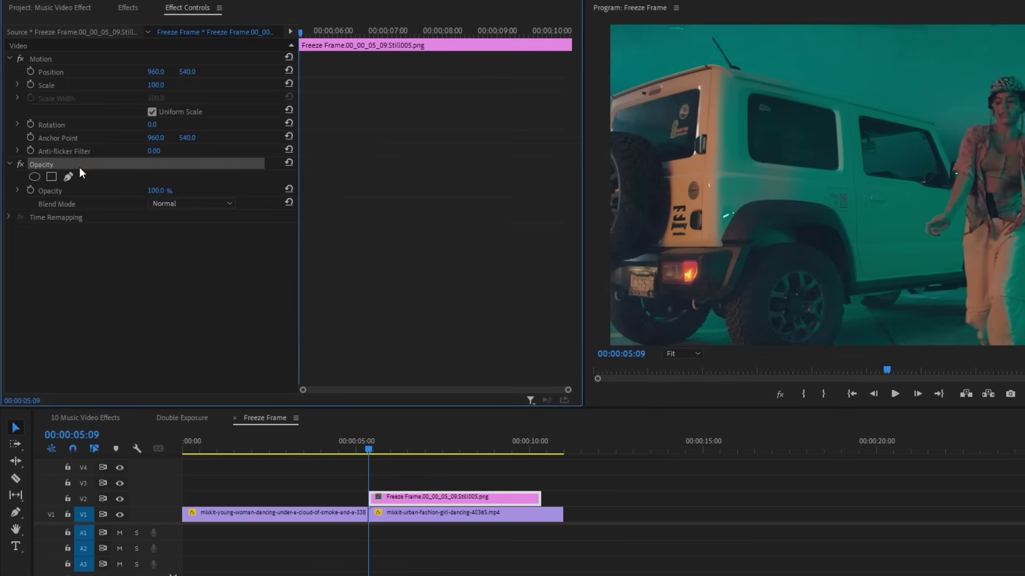
click(68, 179)
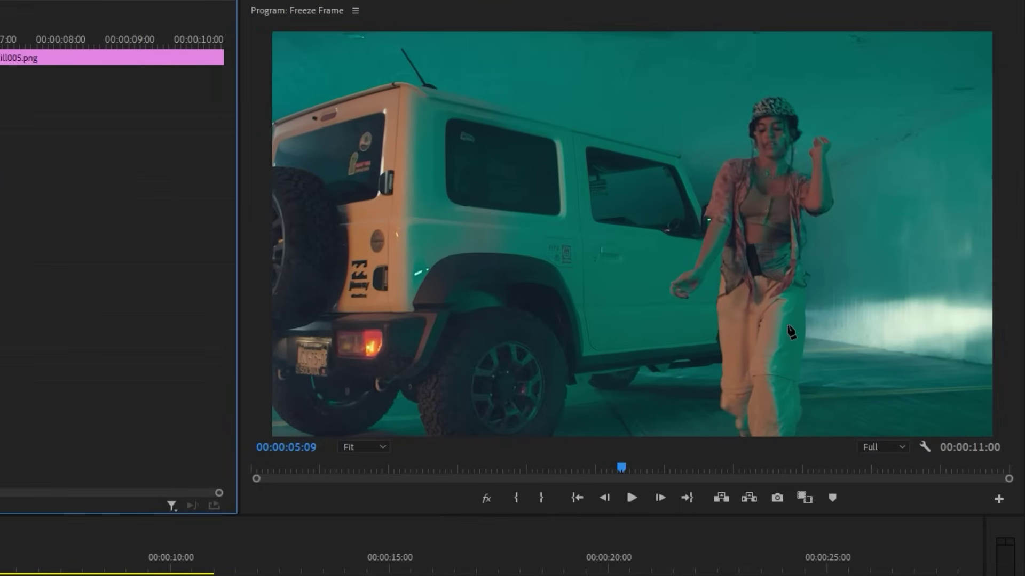
click(368, 452)
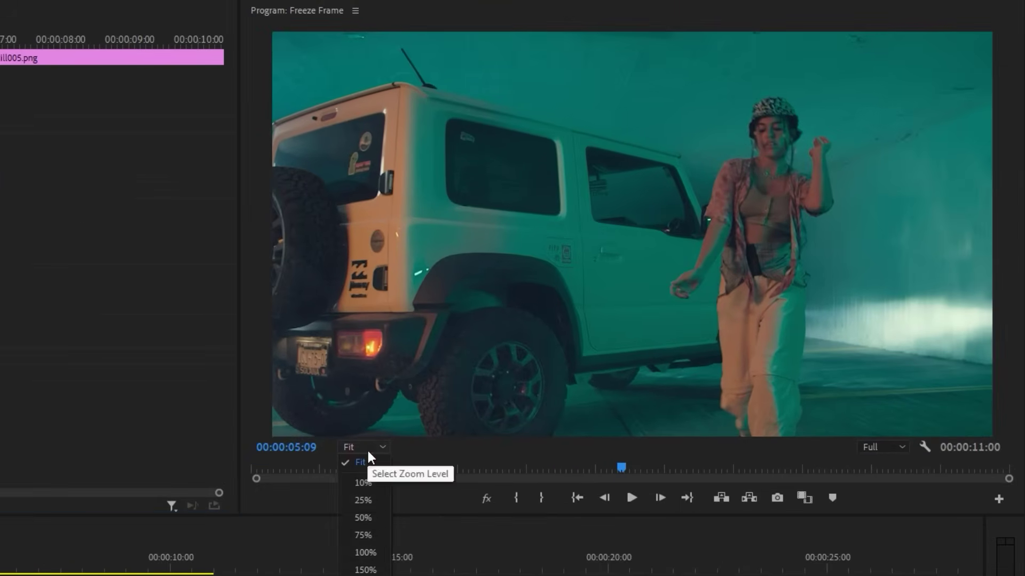
click(373, 556)
drag(1009, 307, 668, 406)
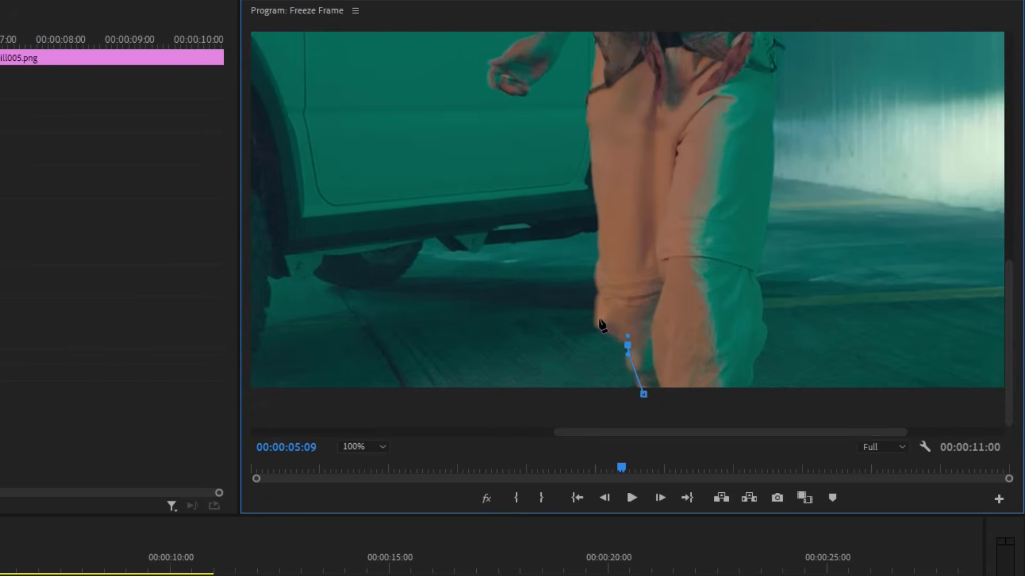
drag(595, 303, 598, 259)
drag(592, 136, 588, 107)
Continue the mask outline around the dancer's lowered hand and up that arm to the sleeve
click(564, 289)
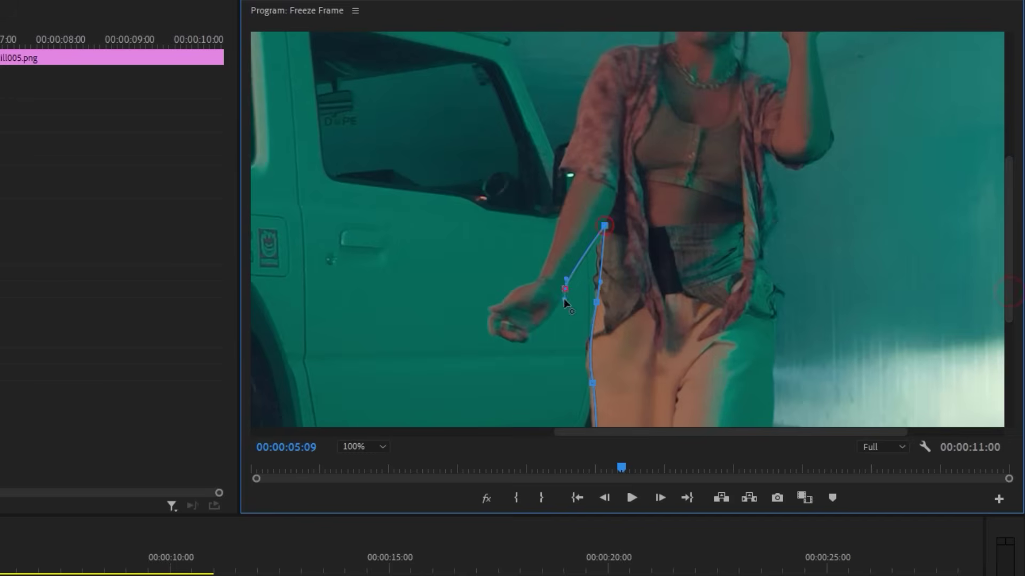
click(531, 332)
click(495, 312)
click(542, 278)
click(580, 172)
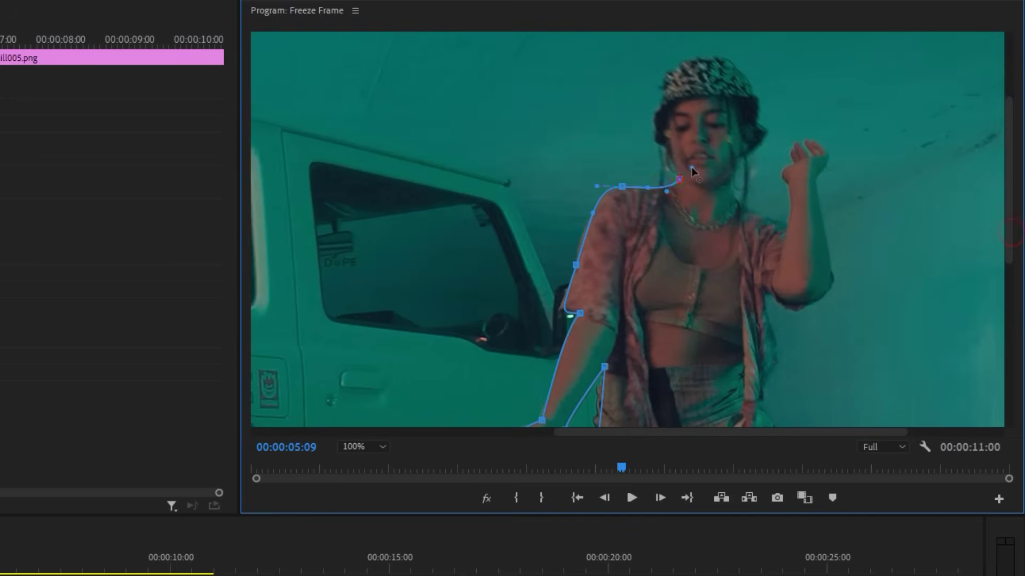
Extend the mask outline around the dancer's head and raised arm, then down to the side of the torso
click(670, 77)
click(725, 59)
click(757, 100)
click(783, 226)
drag(785, 177, 777, 159)
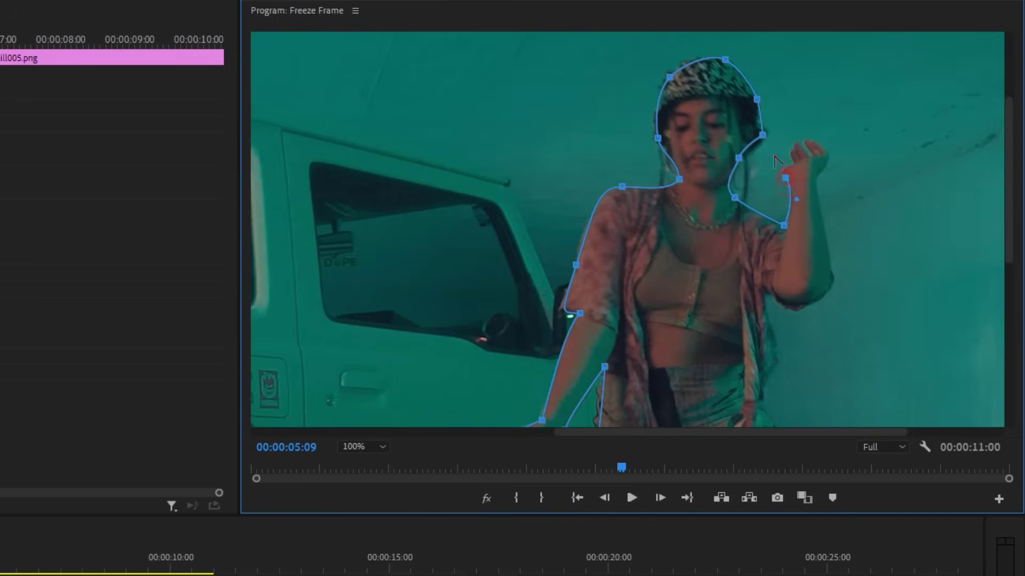
click(828, 288)
click(766, 294)
click(775, 360)
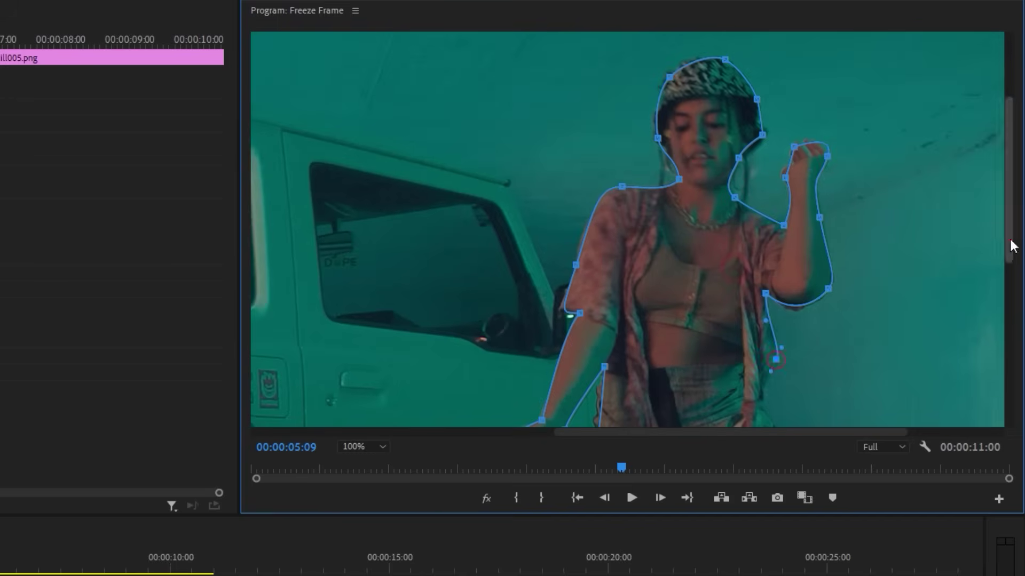
Trace the mask down the dancer's other side and leg, close the path below the feet, and restore the preview zoom to Fit
scroll(775, 362, down, 3)
click(761, 200)
click(767, 227)
click(774, 282)
scroll(776, 292, down, 3)
click(773, 159)
click(764, 233)
click(753, 274)
click(758, 318)
click(749, 376)
click(745, 405)
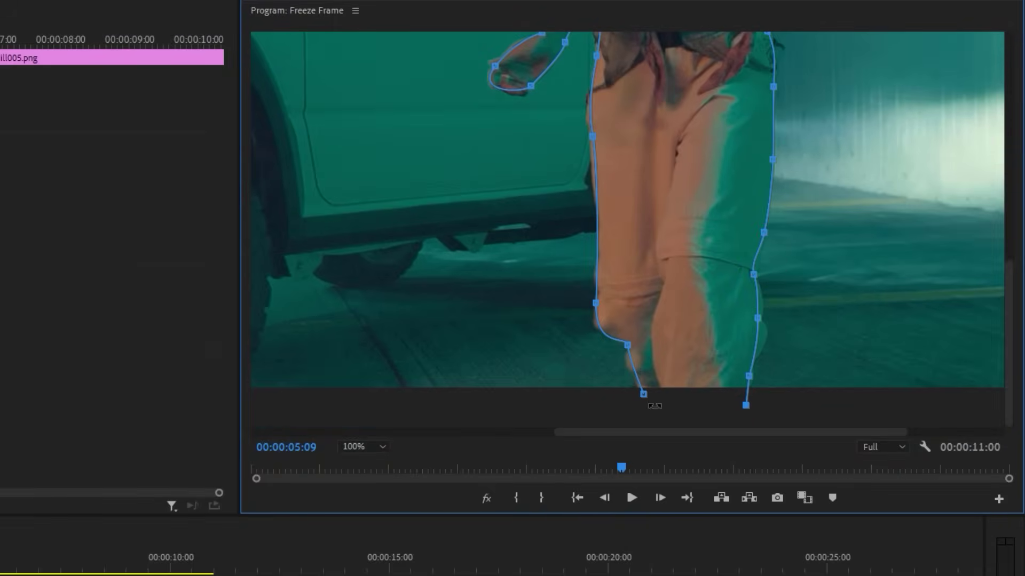
click(643, 394)
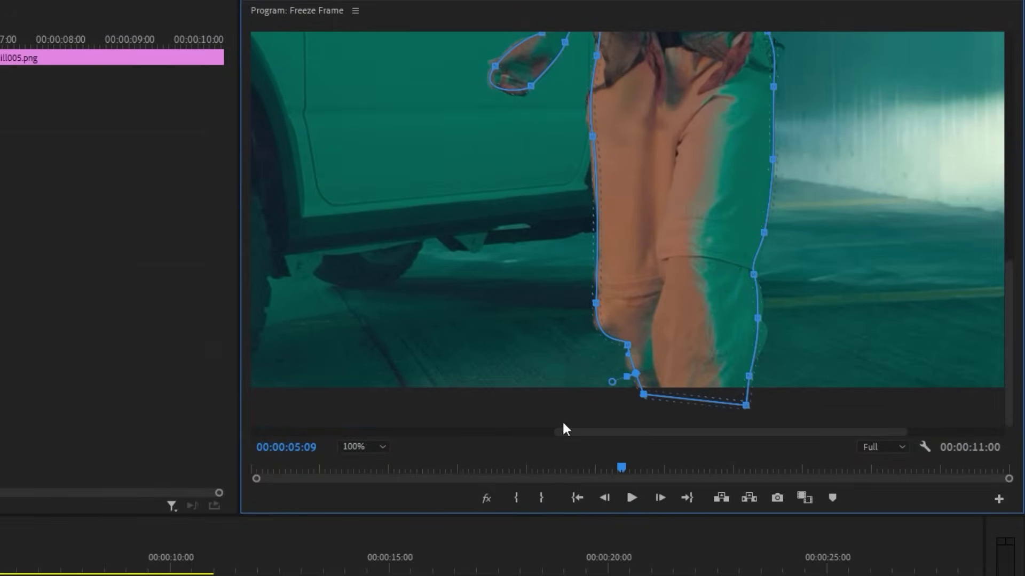
click(372, 448)
click(366, 463)
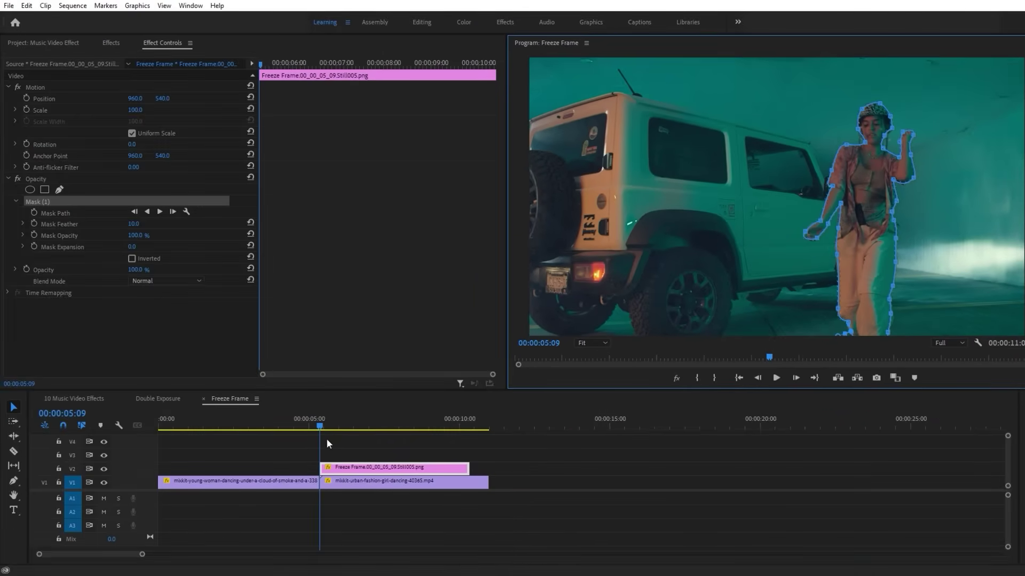
Move the masked still 15 frames earlier to start at 00:00:04:18, and trim its end to the cut at 00:00:05:09
drag(319, 427, 319, 428)
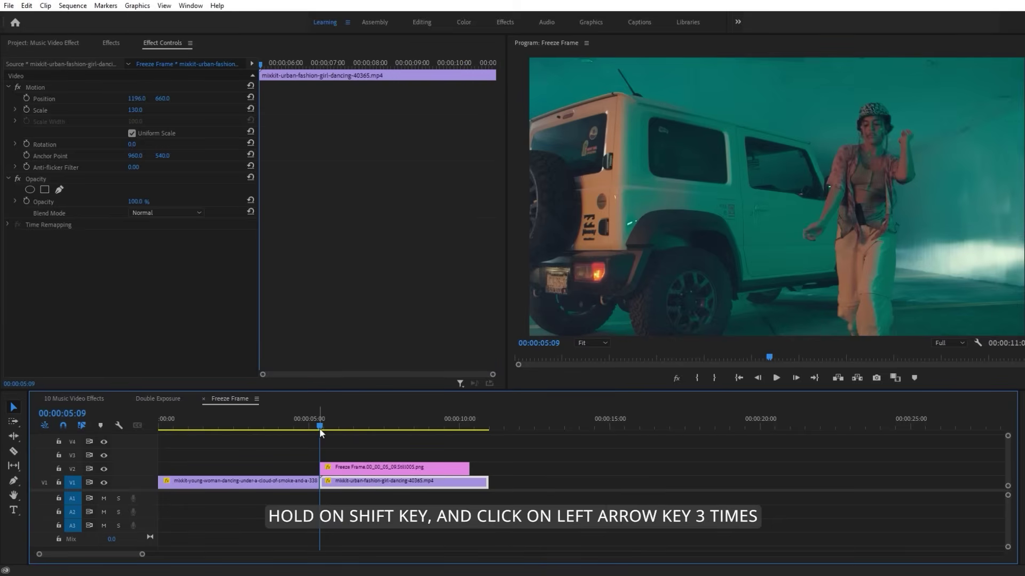
key(shift+Left)
key(shift+Left)
key(shift+Left)
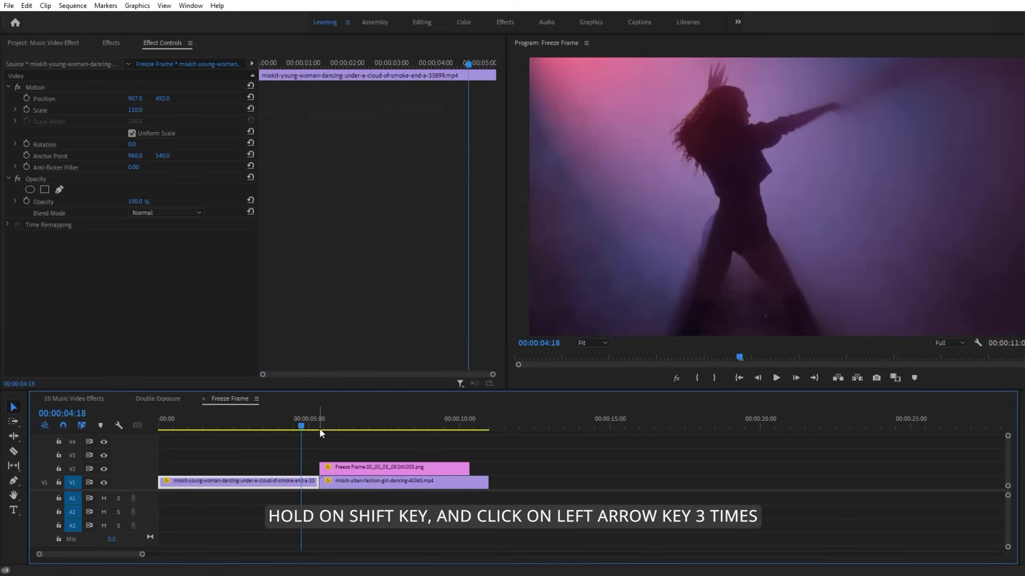
drag(342, 469, 330, 473)
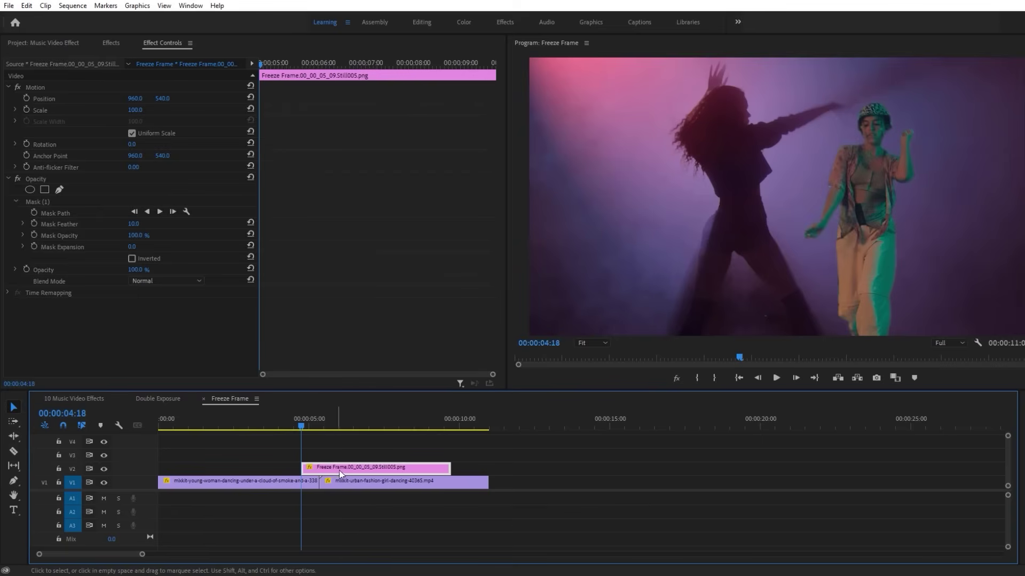
drag(453, 467, 326, 473)
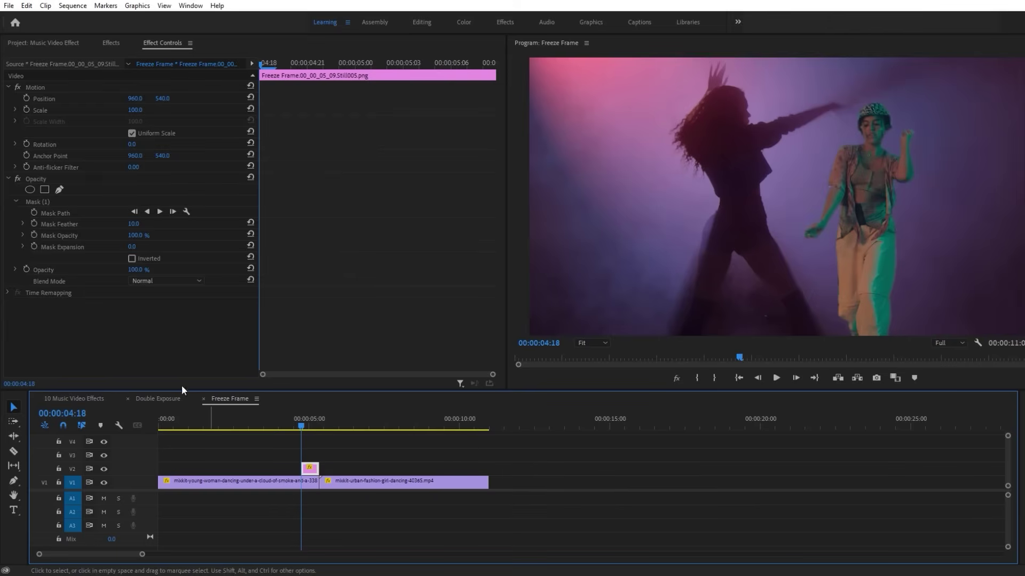
Set the still's mask expansion to -2, its blend mode to Screen and its opacity to 50%
click(133, 247)
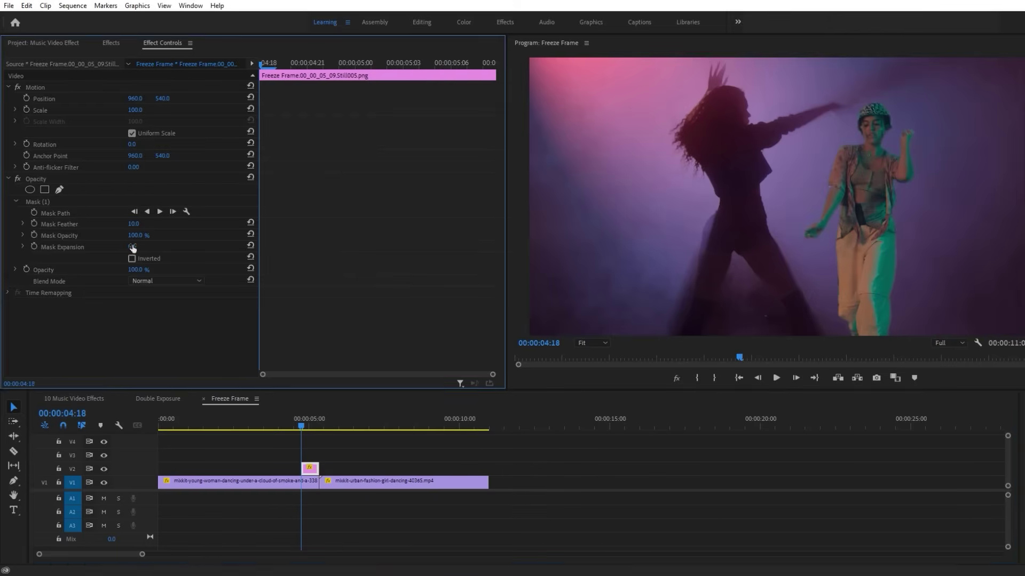
text(-2)
key(Return)
click(180, 278)
click(167, 392)
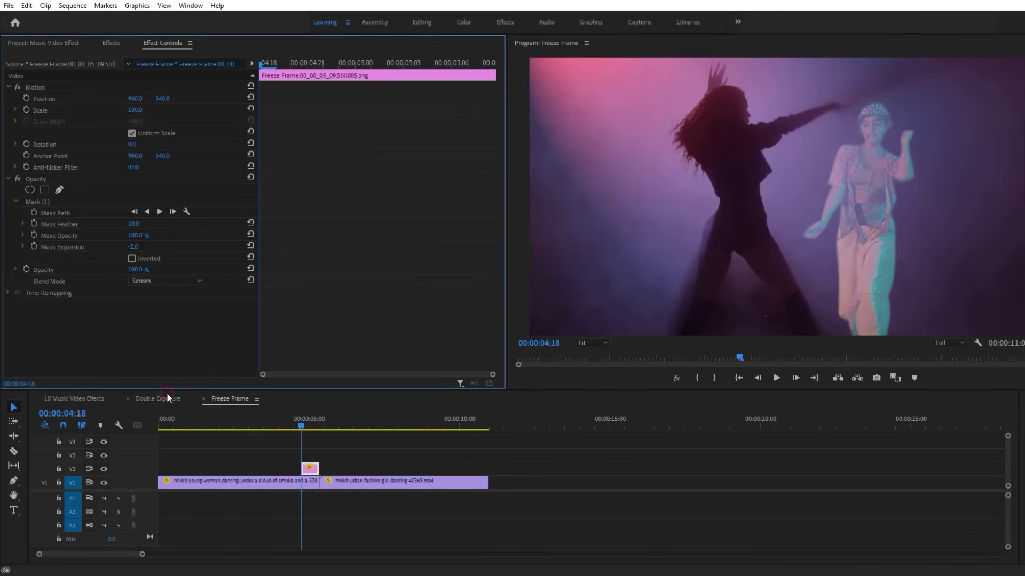
click(136, 271)
key(Return)
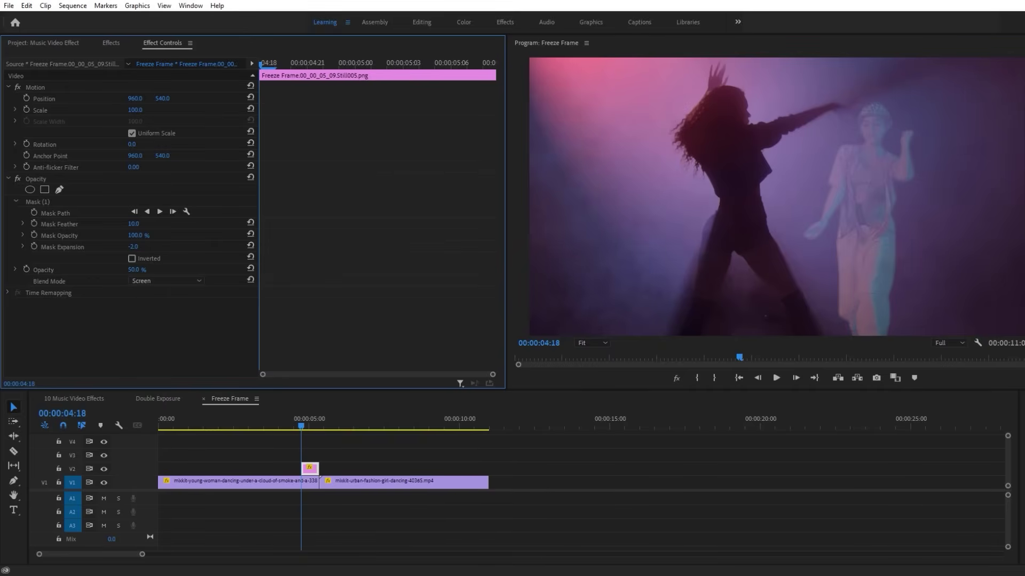
Duplicate the masked still onto V3 and V4, directly above the original
drag(309, 471, 312, 441)
drag(142, 554, 111, 557)
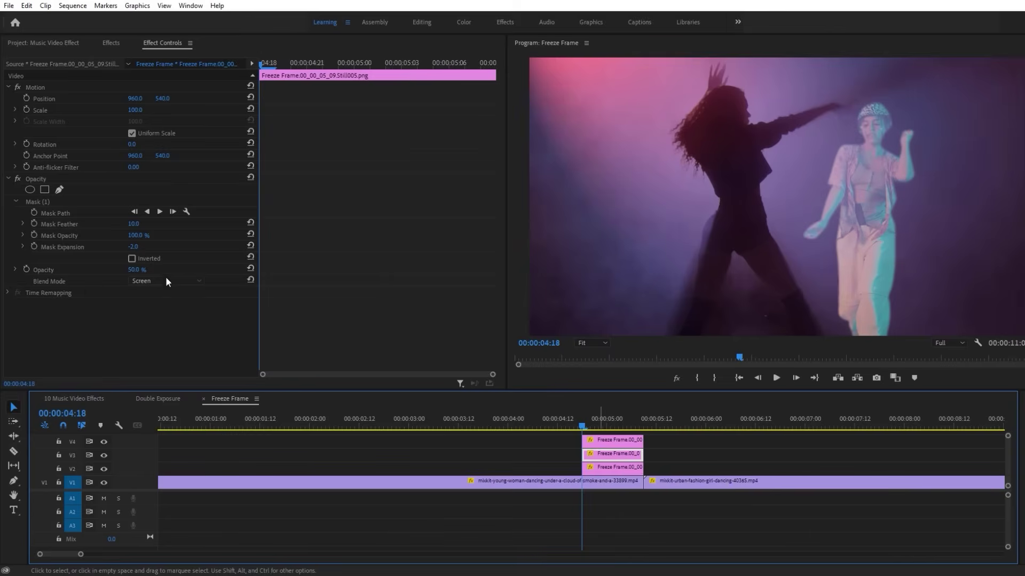
Keyframe the V3 still's horizontal position from 1176 at 00:00:04:18 back to its default 960 at the clip's end
click(27, 99)
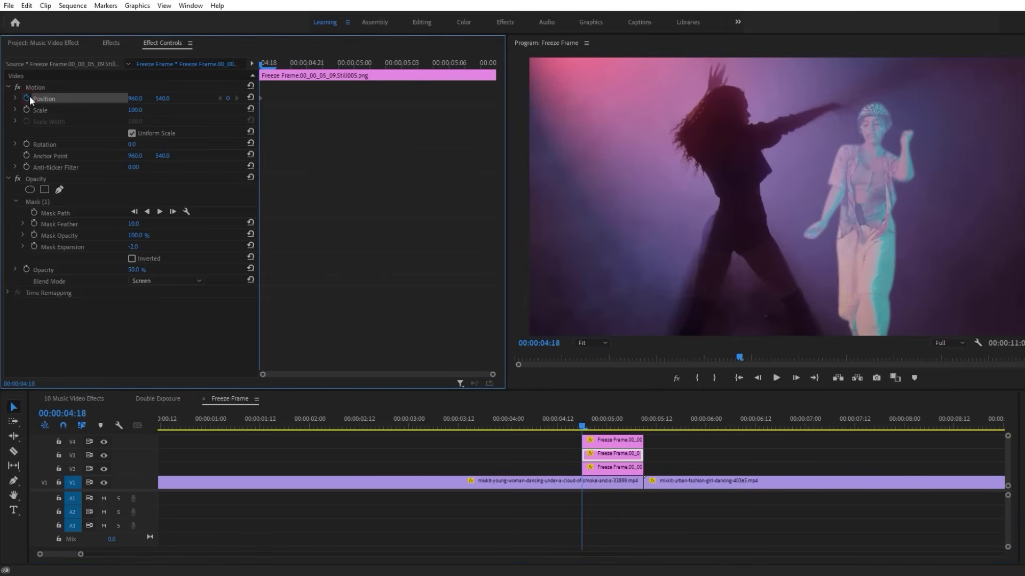
drag(135, 98, 251, 98)
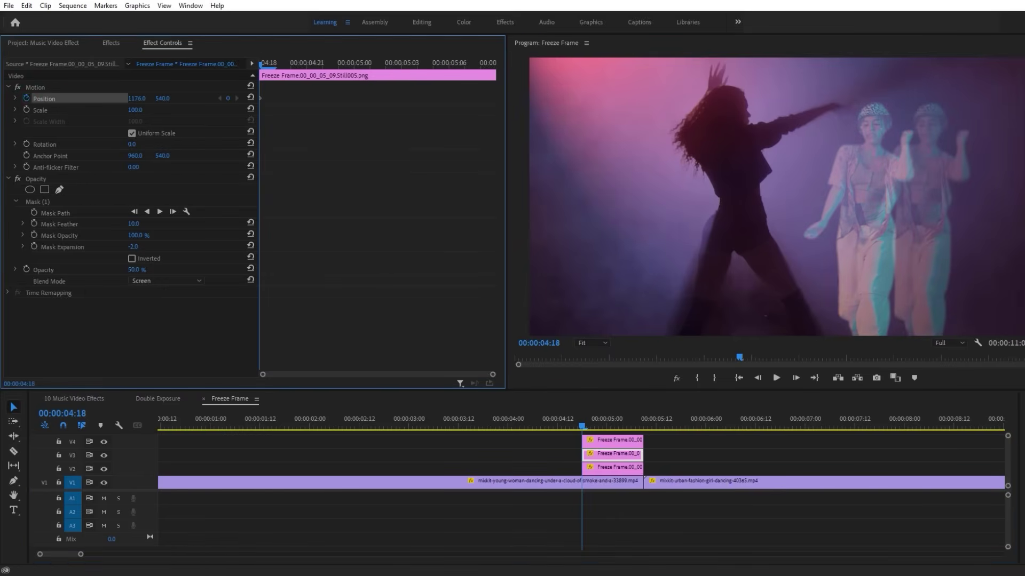
drag(321, 67, 330, 65)
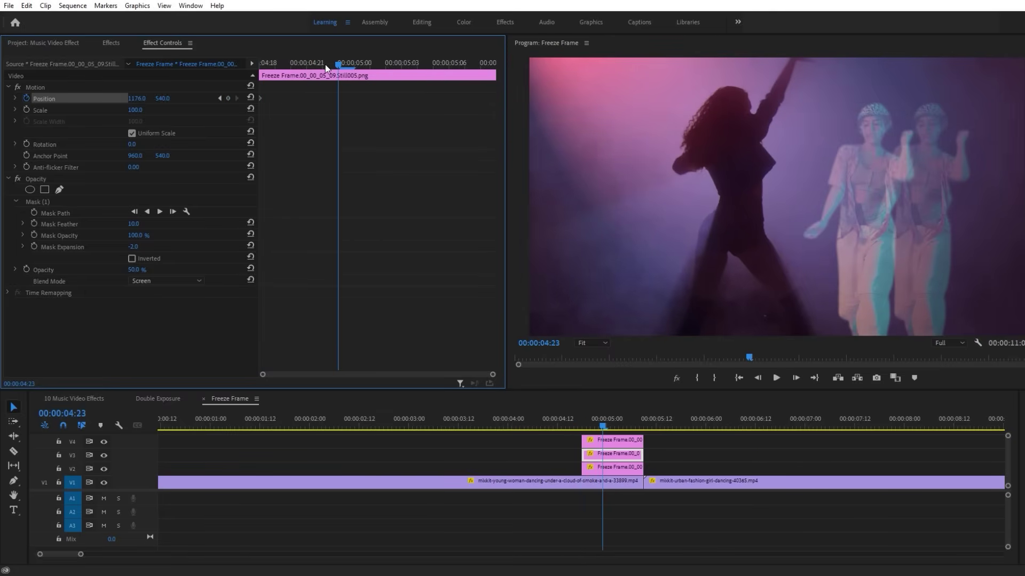
click(249, 98)
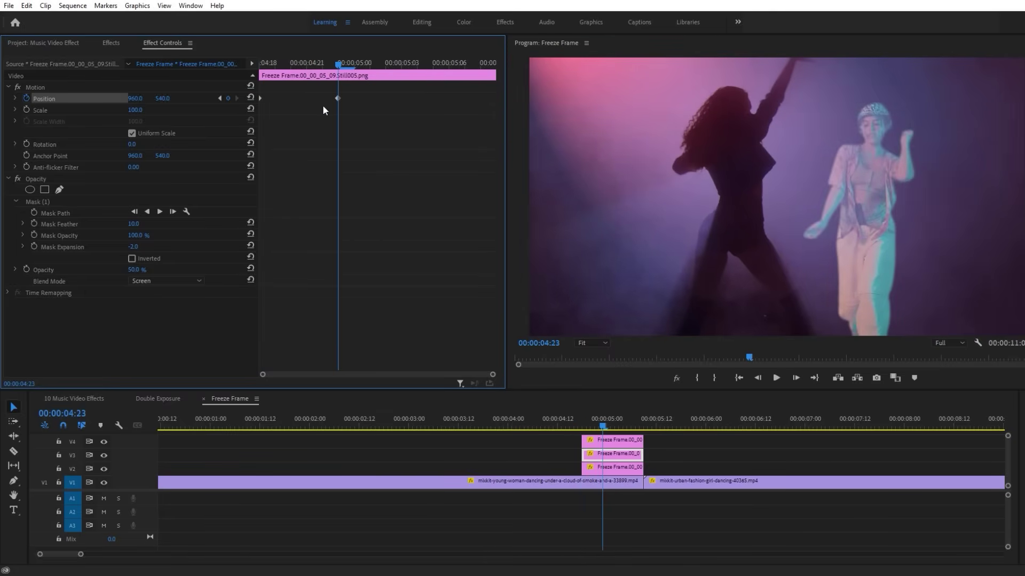
drag(338, 98, 388, 104)
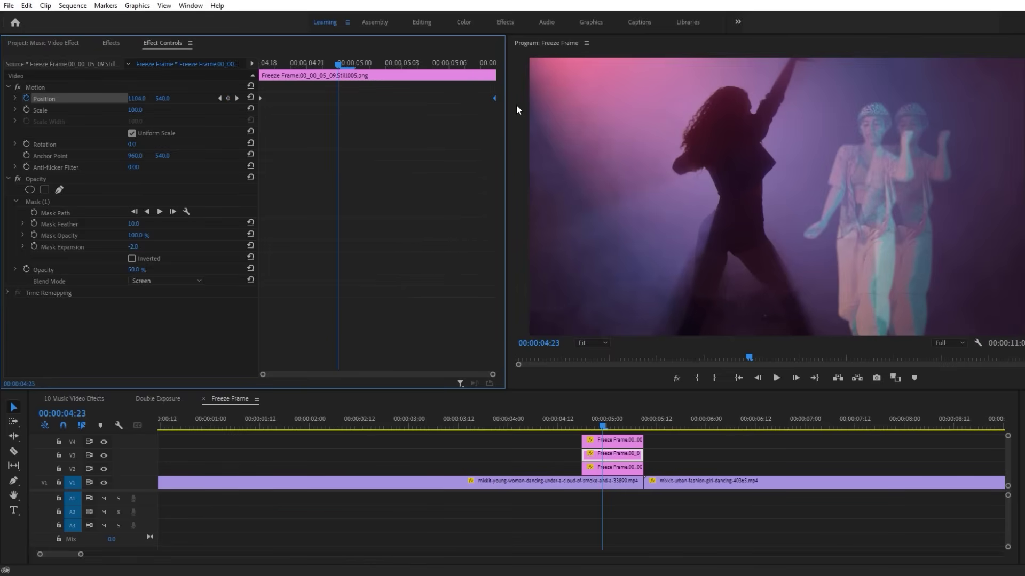
Keyframe the V4 still's horizontal position from 1406 at 00:00:04:18 back to its default 960 at the clip's end
click(613, 440)
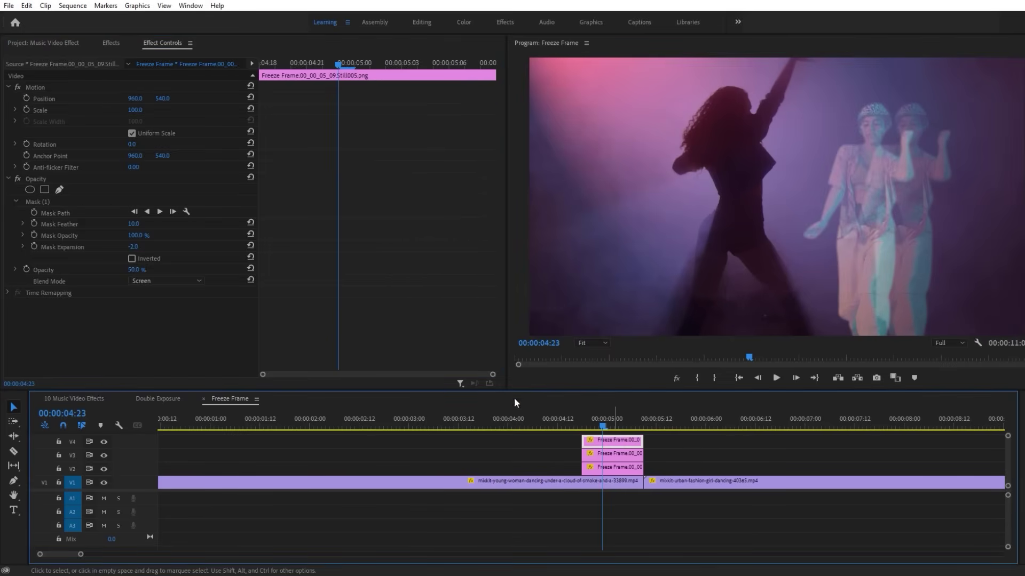
click(265, 66)
drag(265, 67, 254, 67)
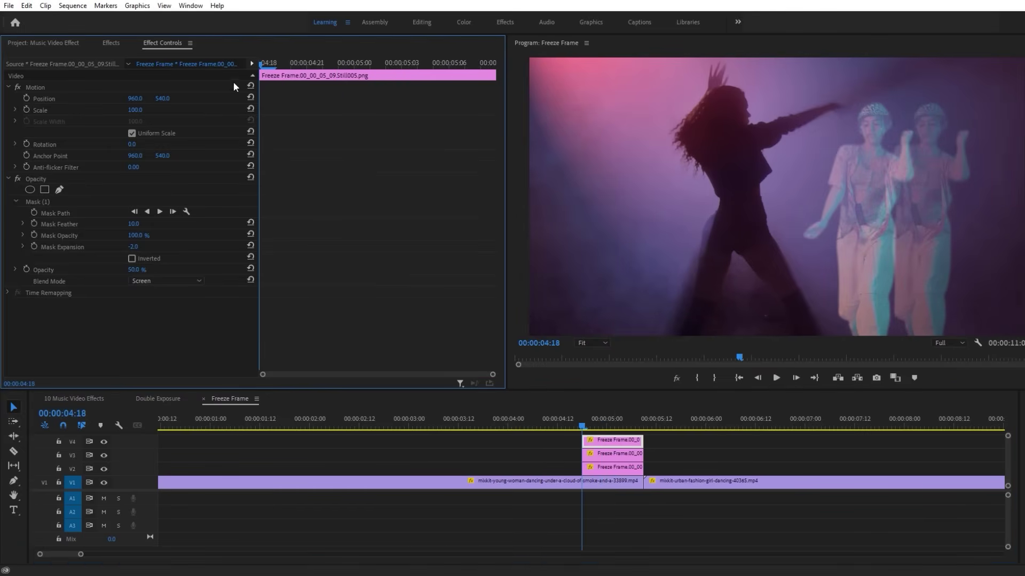
click(26, 98)
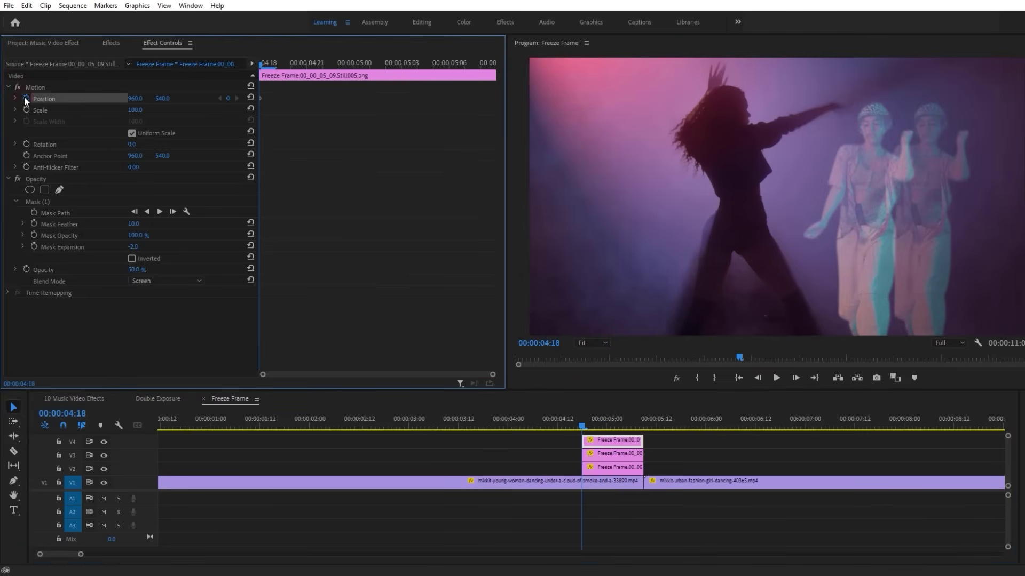
drag(139, 100, 234, 100)
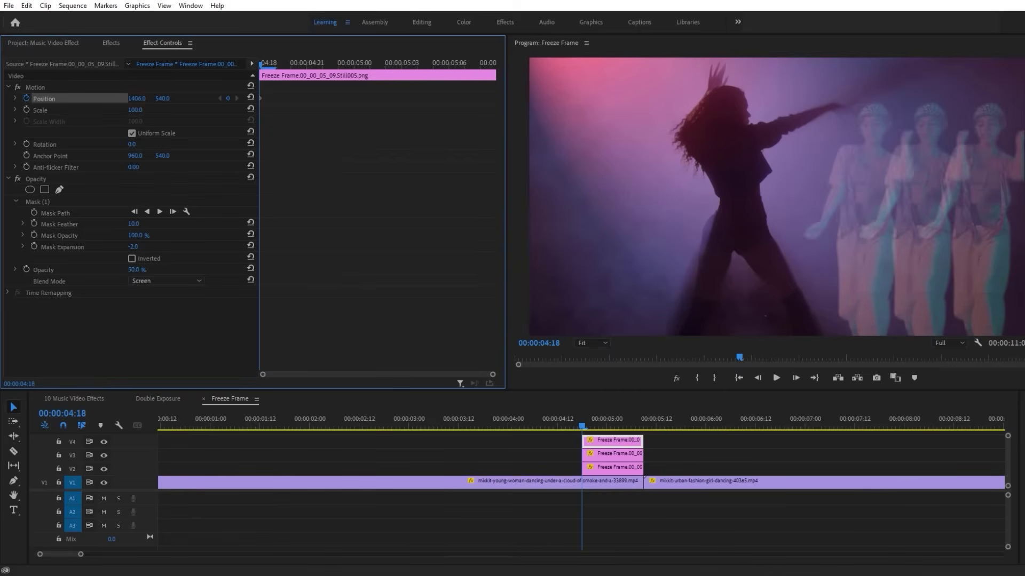
click(322, 64)
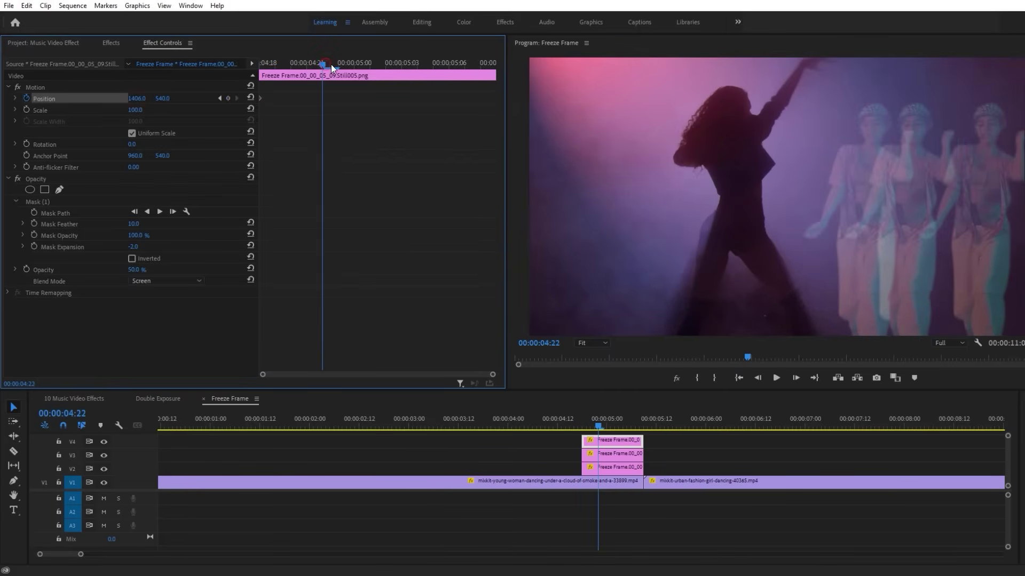
click(250, 99)
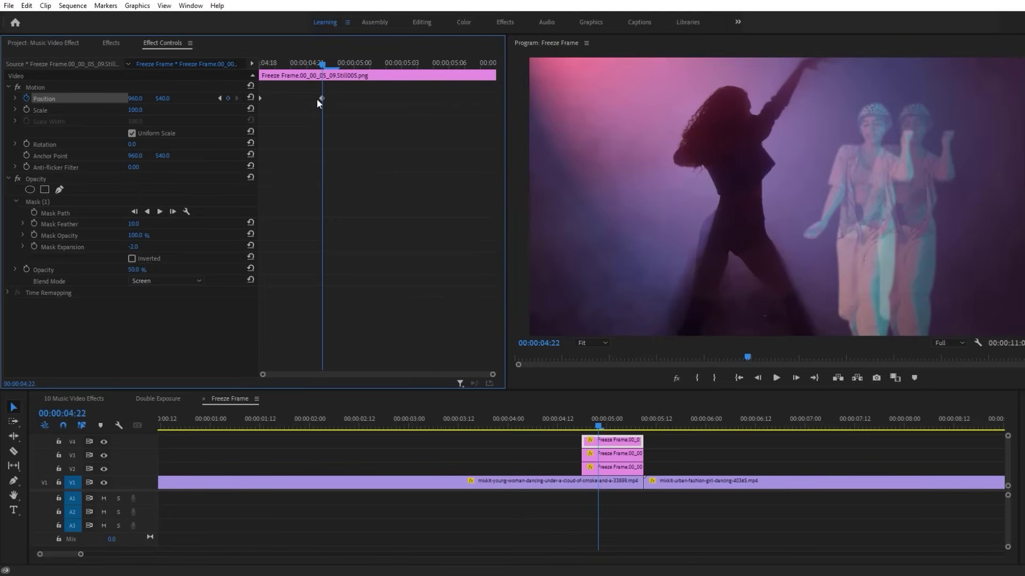
drag(320, 99, 523, 113)
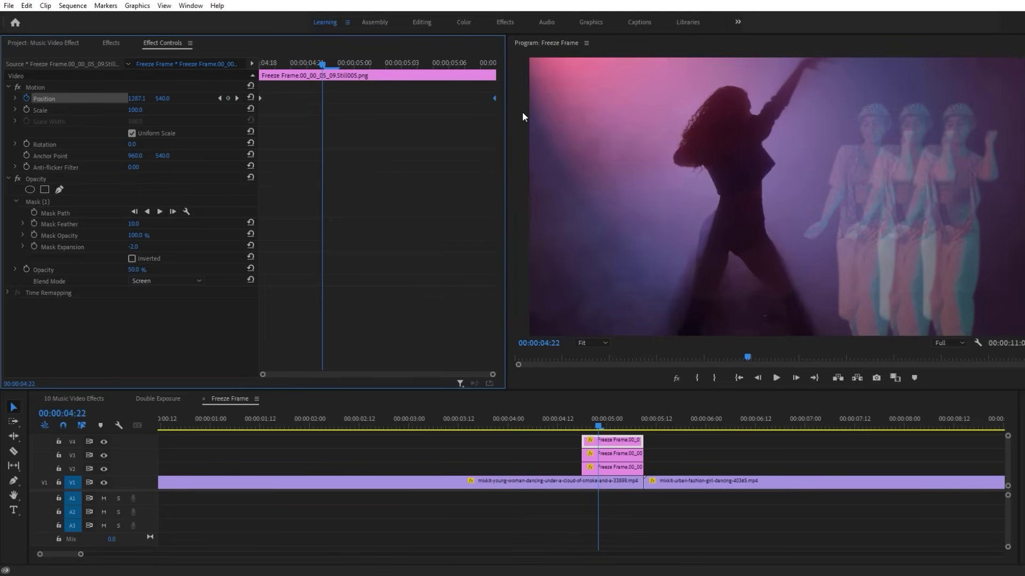
Play the freeze frame transition from shortly before the stills, and return the playhead to 00:00:04:18
click(503, 426)
key(space)
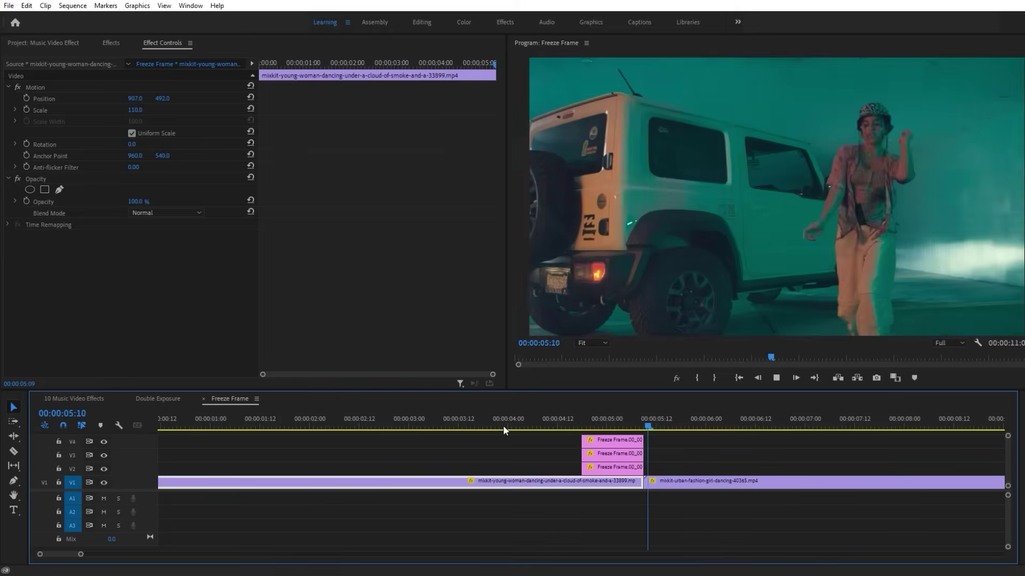
click(514, 421)
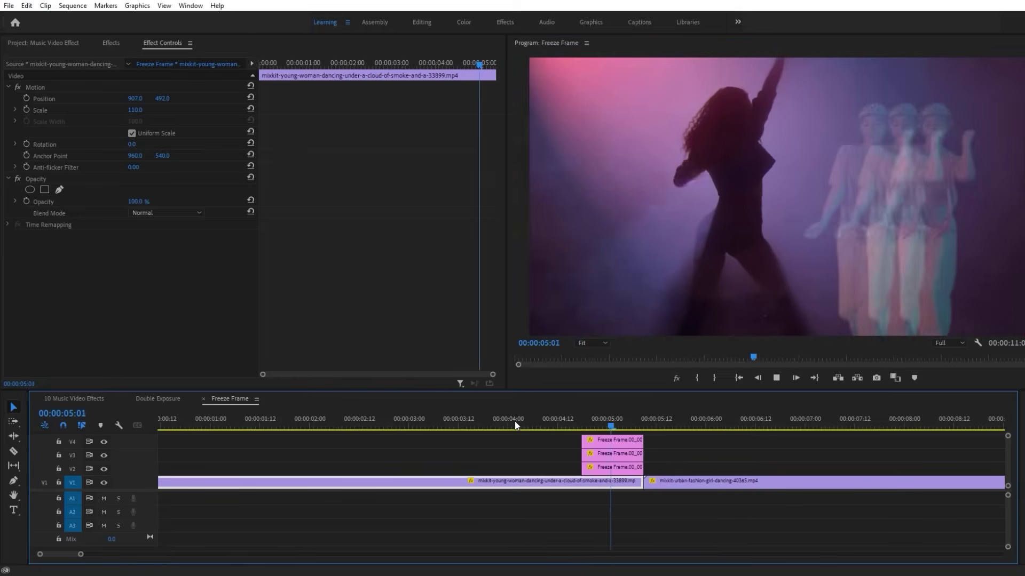
click(582, 425)
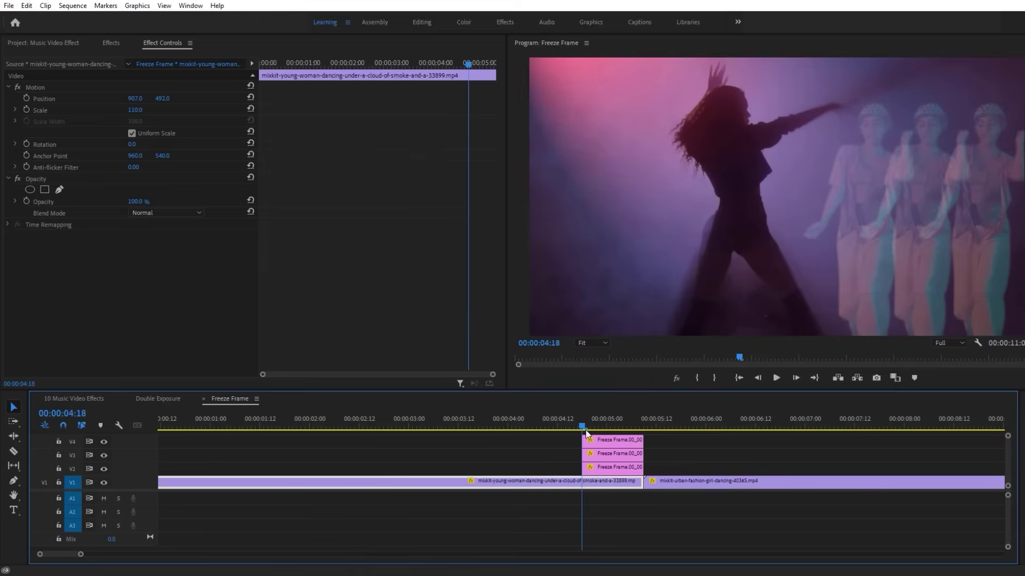
Trim the starts of the V3 and V4 stills so each begins slightly after the one below, and play the transition
drag(583, 454, 603, 441)
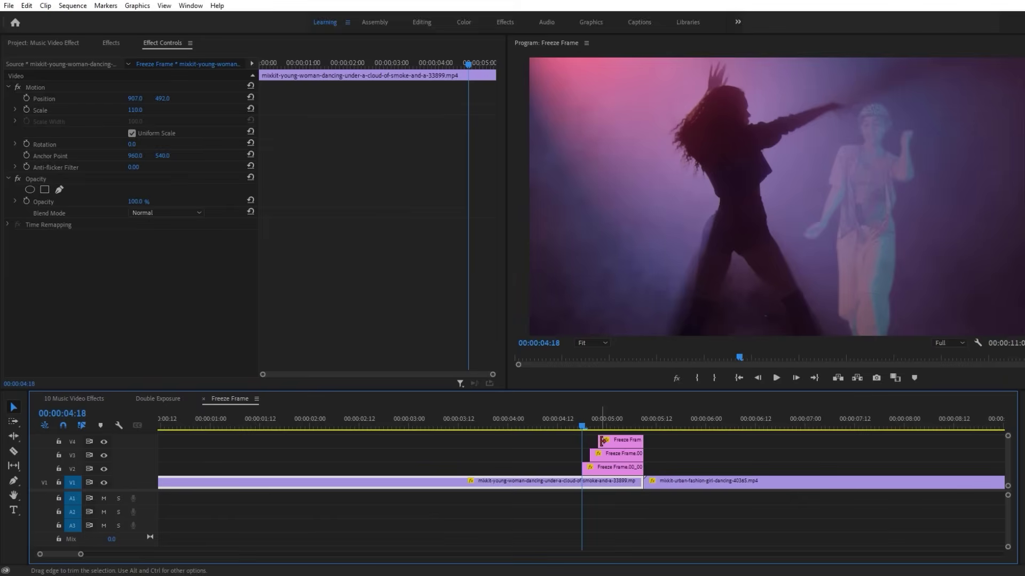
click(557, 425)
key(space)
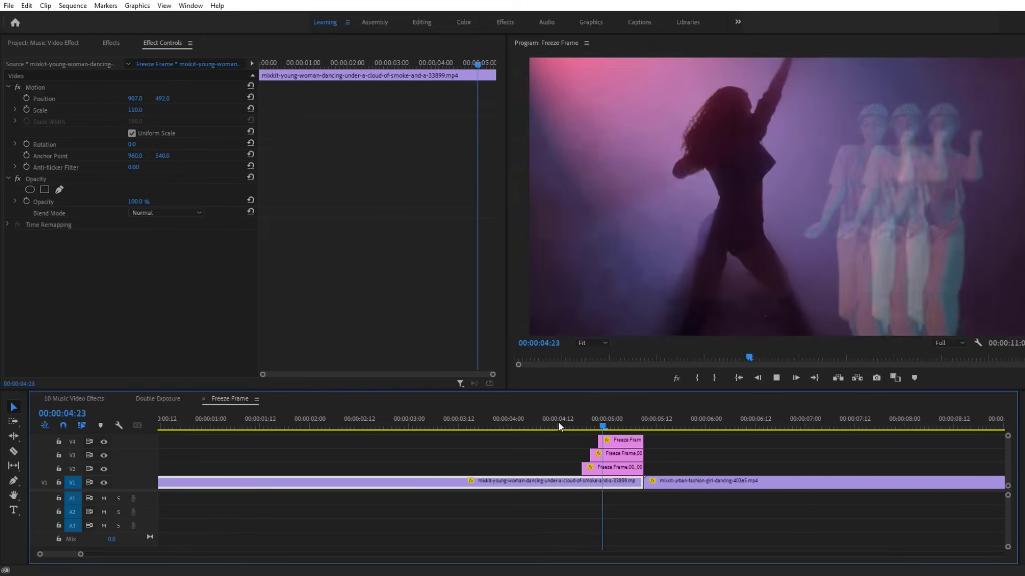
click(558, 425)
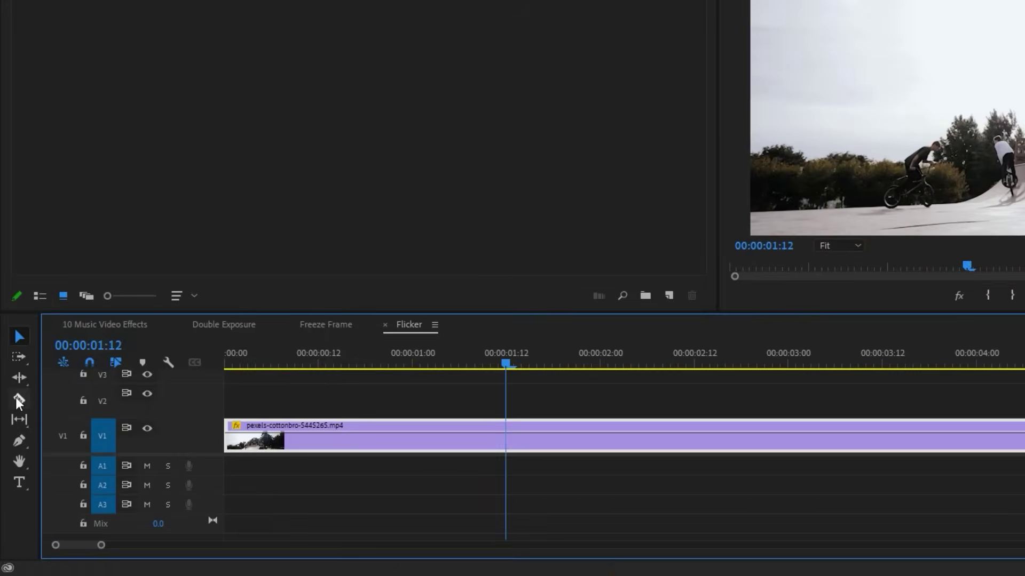
Cut the BMX clip on V1 into consecutive one-frame slices from 00:00:01:12 to about 00:00:02:22 with the Razor tool
click(19, 399)
click(507, 436)
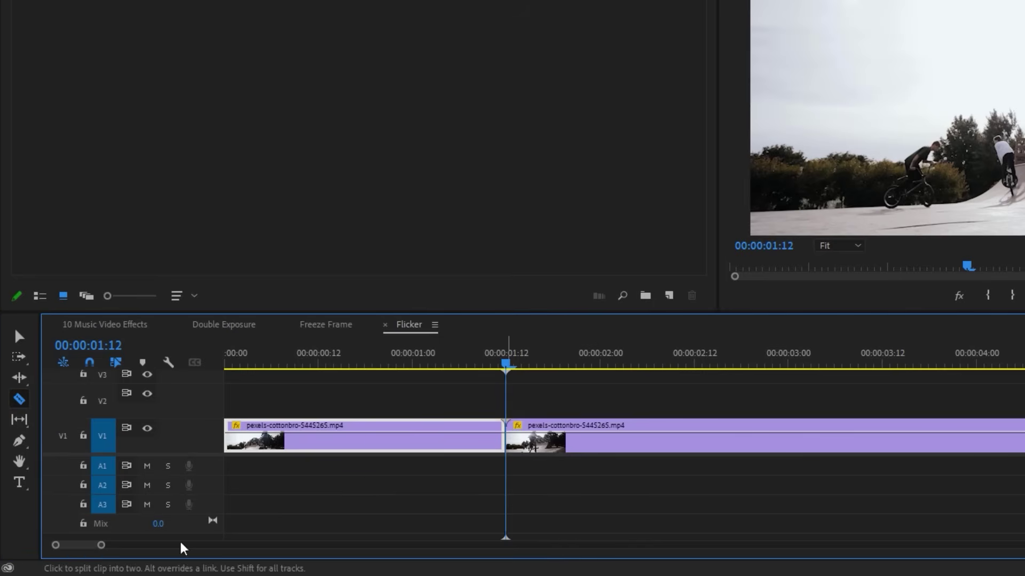
drag(101, 545, 89, 549)
click(854, 436)
click(876, 436)
click(899, 436)
click(916, 435)
click(936, 435)
click(956, 435)
click(976, 435)
click(997, 434)
click(1017, 433)
click(723, 431)
click(745, 431)
click(803, 429)
click(830, 429)
click(855, 429)
click(885, 429)
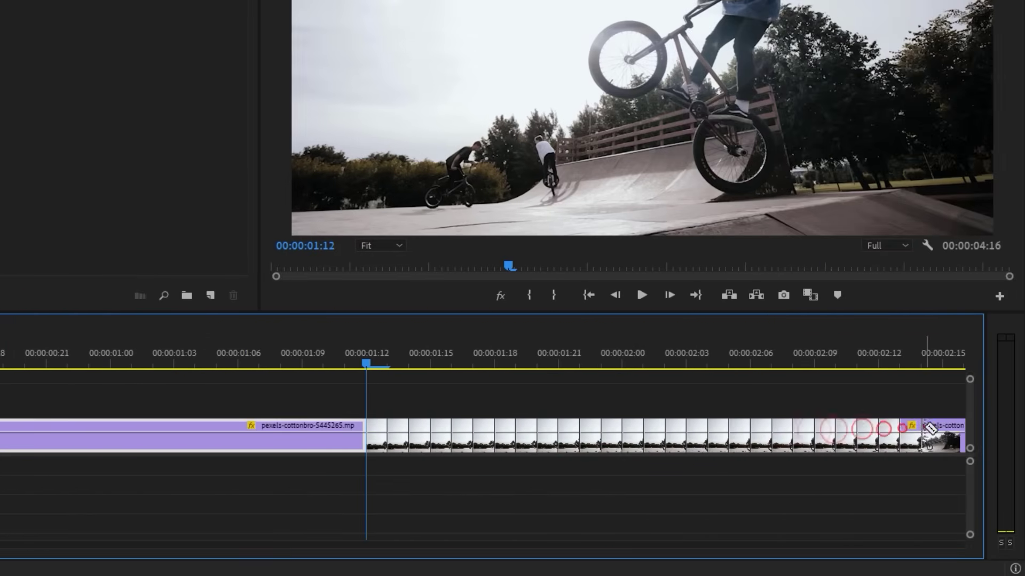
key(minus)
click(430, 435)
click(442, 434)
click(456, 432)
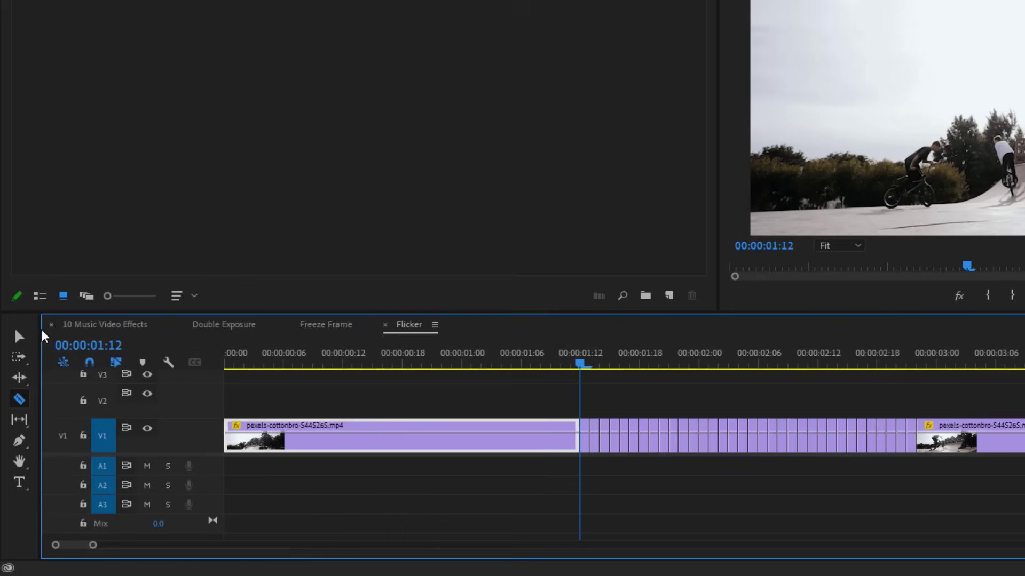
Delete every other slice of the BMX clip, starting with the one at 00:00:01:12, leaving one-frame gaps between the remaining slices
click(20, 336)
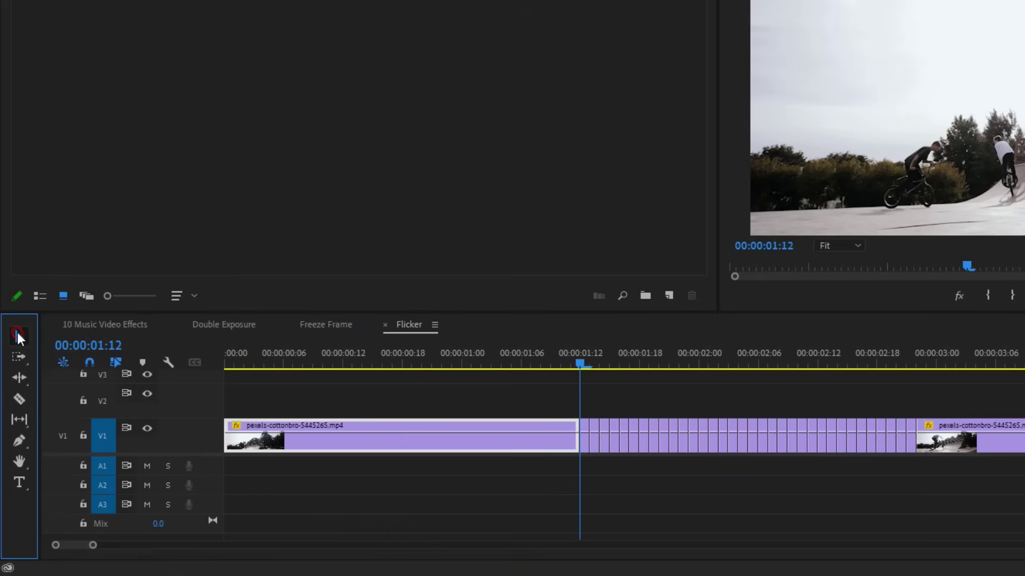
click(584, 452)
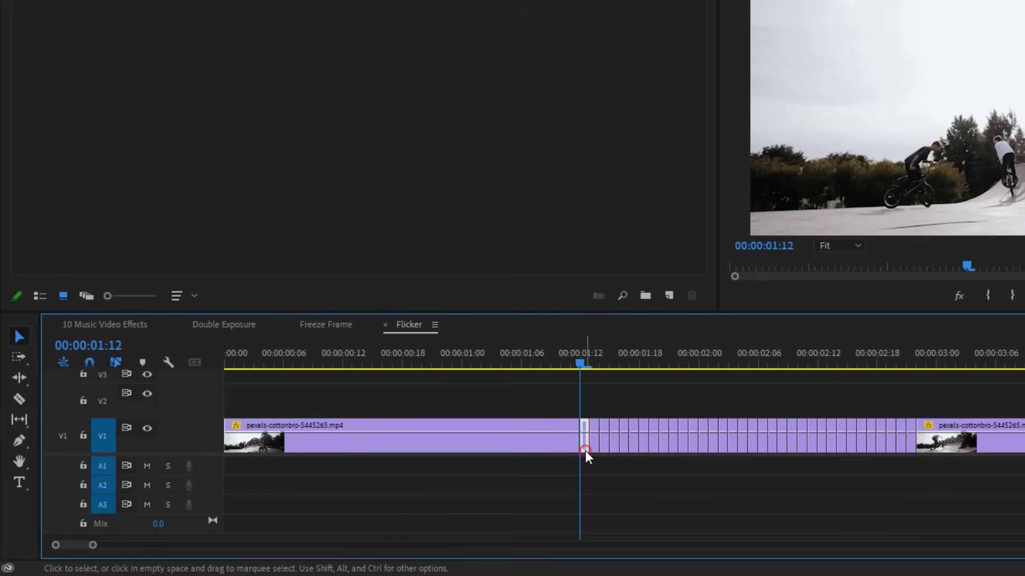
key(Delete)
click(606, 451)
key(Delete)
click(626, 450)
key(Delete)
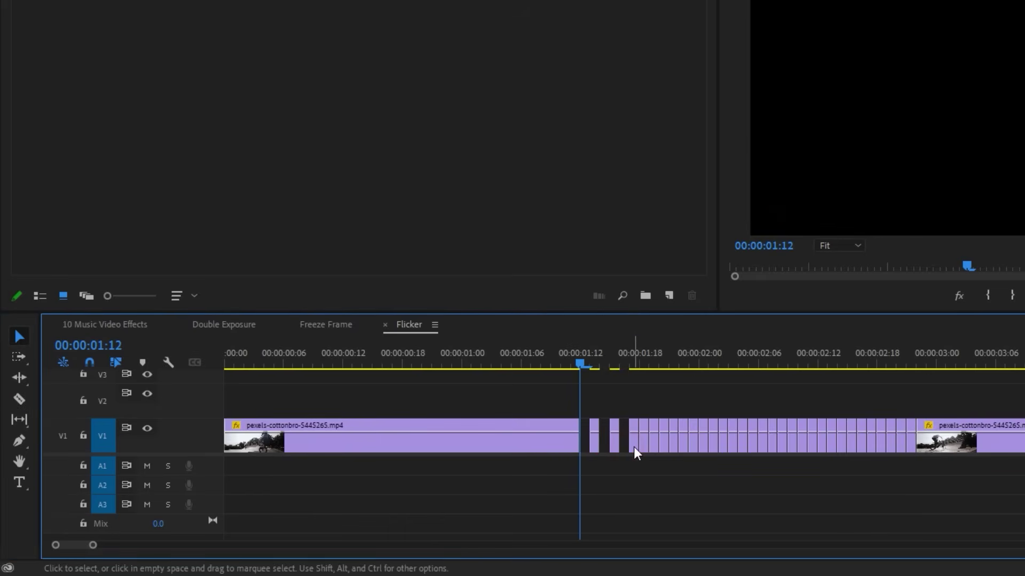
click(644, 449)
key(Delete)
click(665, 445)
key(Delete)
click(684, 445)
key(Delete)
click(723, 442)
key(Delete)
click(742, 443)
key(Delete)
click(761, 444)
key(Delete)
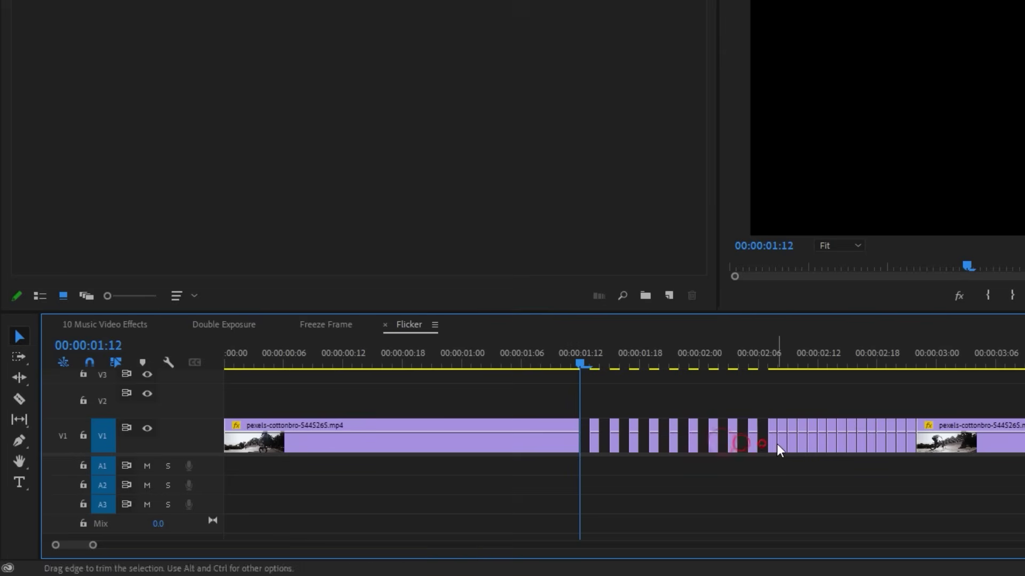
click(781, 443)
key(Delete)
click(842, 440)
key(Delete)
click(861, 441)
key(Delete)
click(881, 441)
key(Delete)
click(901, 441)
key(Delete)
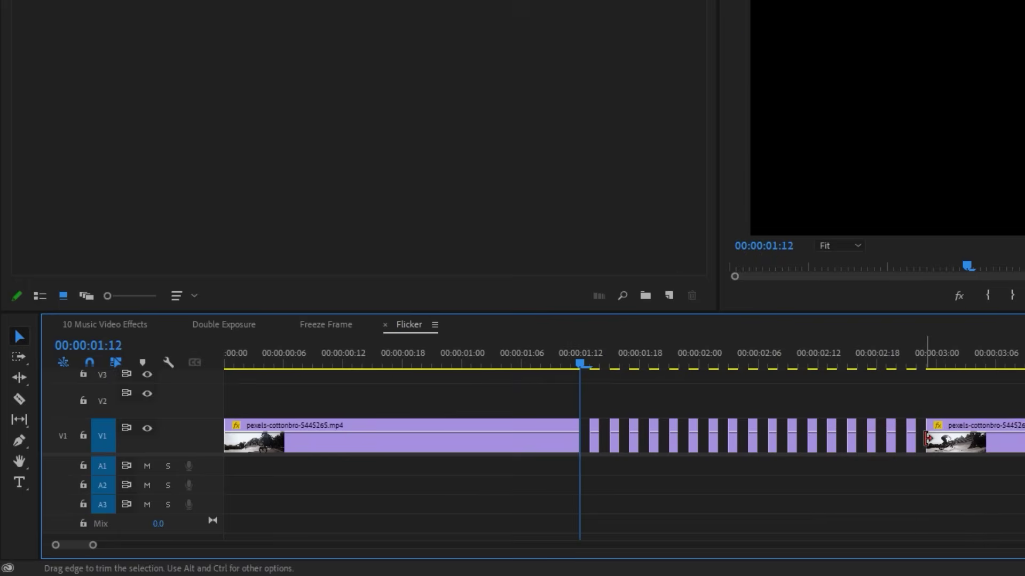
Play the sequence from before the slices through to the last BMX clip to check the flicker
click(405, 359)
key(space)
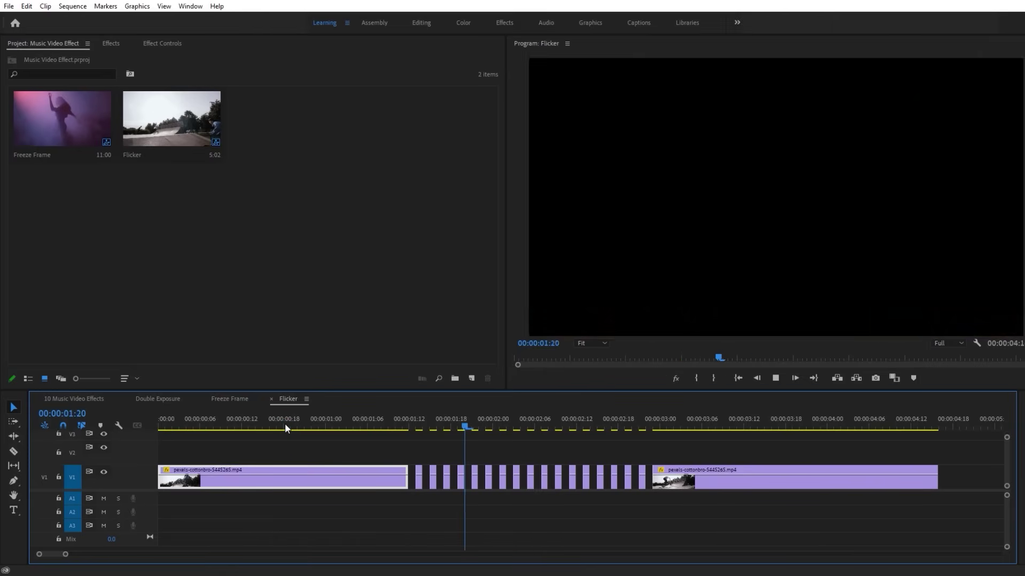
key(space)
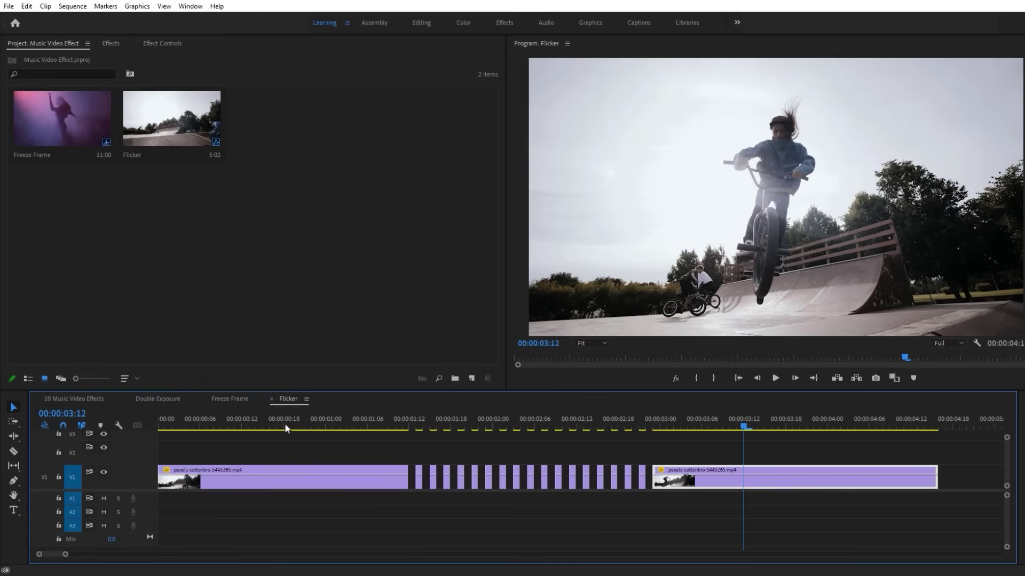
Move all the BMX clips up to V2 and place a copy of the first clip on V1, extended to the full sequence length
drag(292, 443, 682, 462)
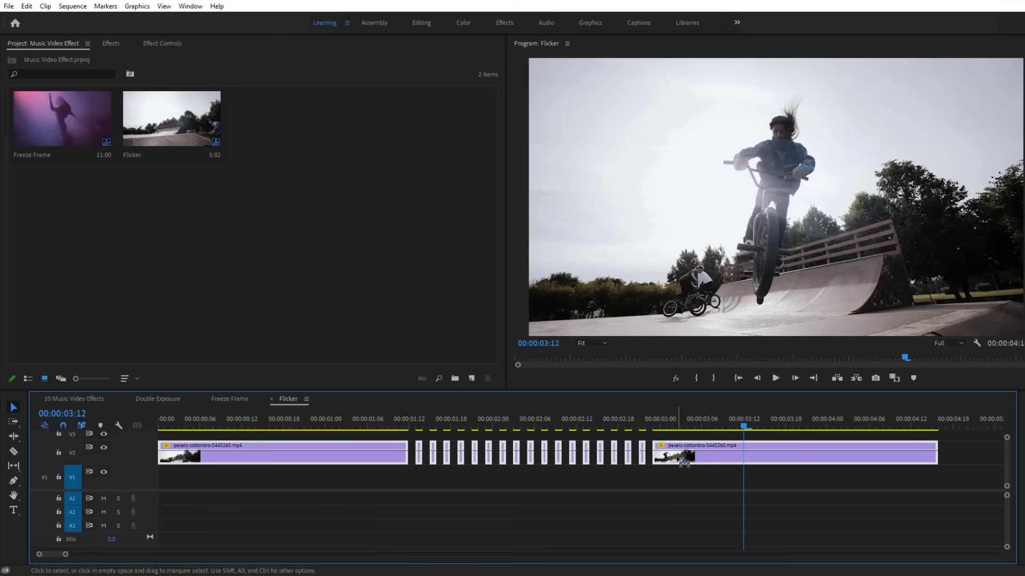
click(398, 478)
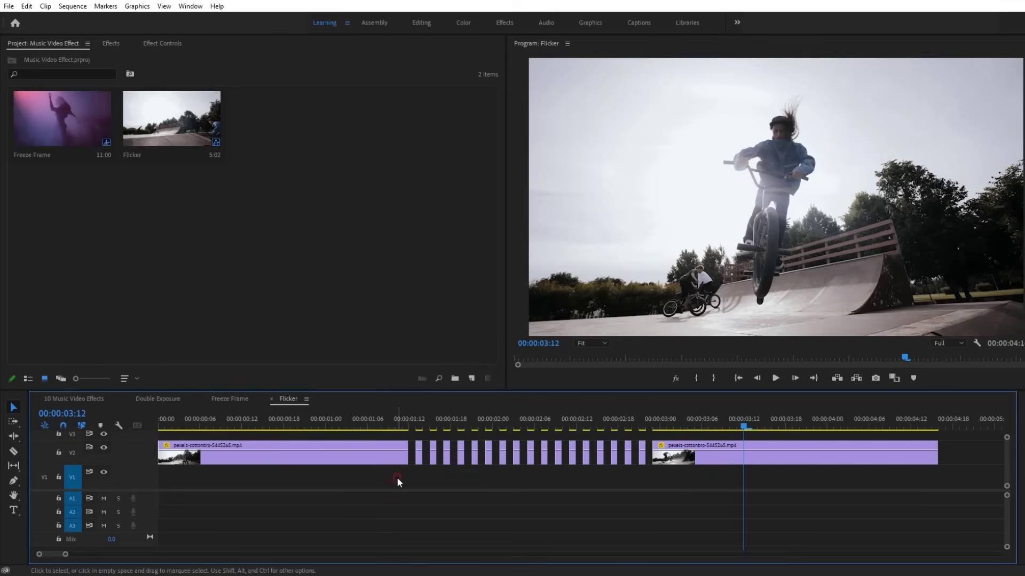
click(367, 464)
drag(367, 464, 938, 479)
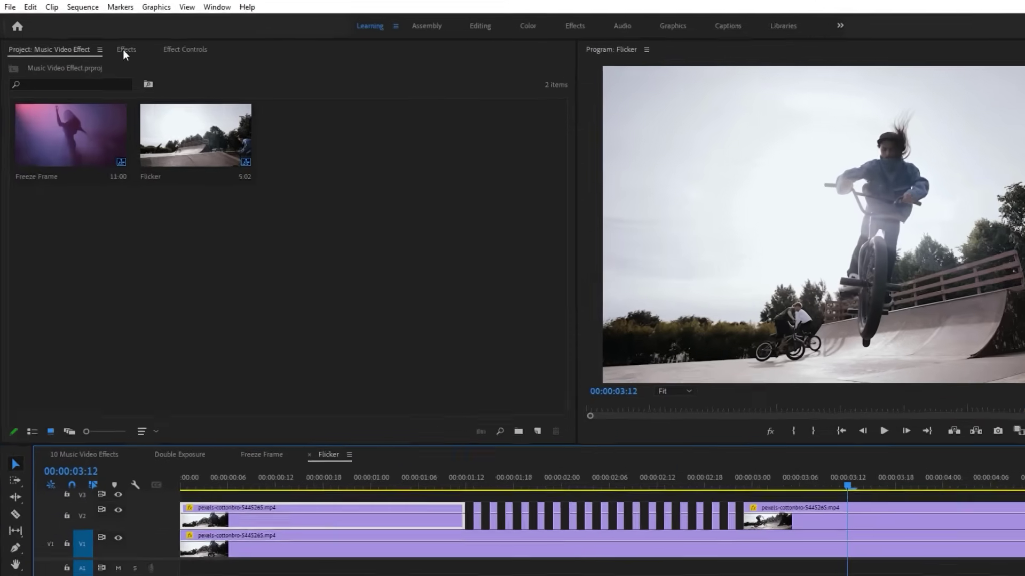
Apply the Horizontal Flip video effect to the full-length BMX clip on V1
click(110, 43)
click(139, 88)
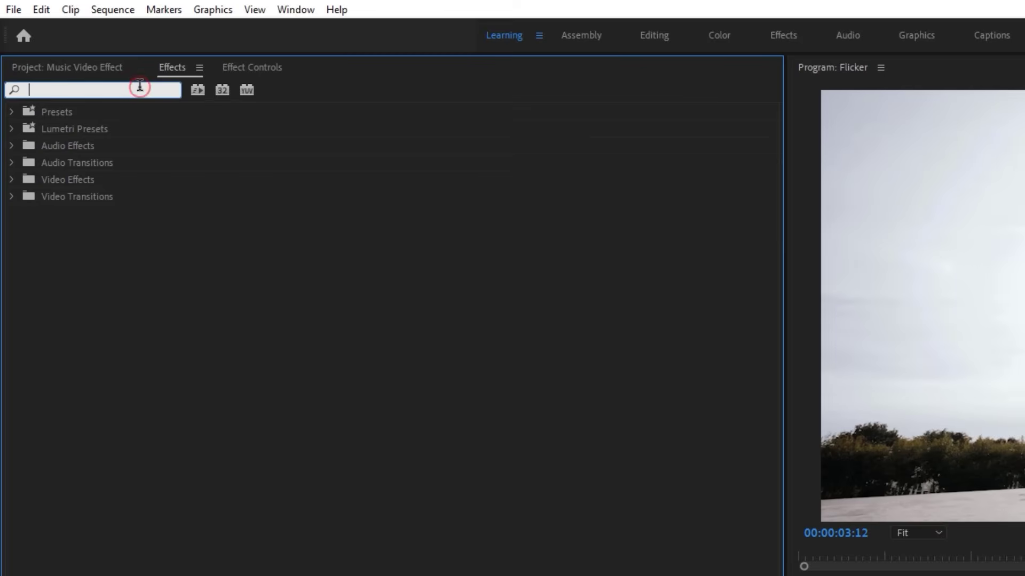
text(flip)
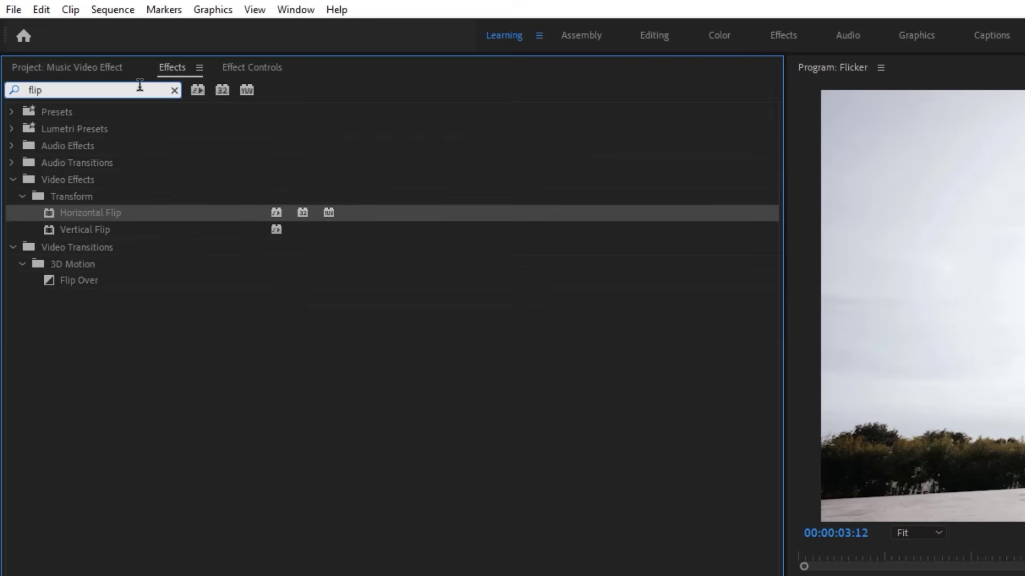
drag(142, 214, 292, 477)
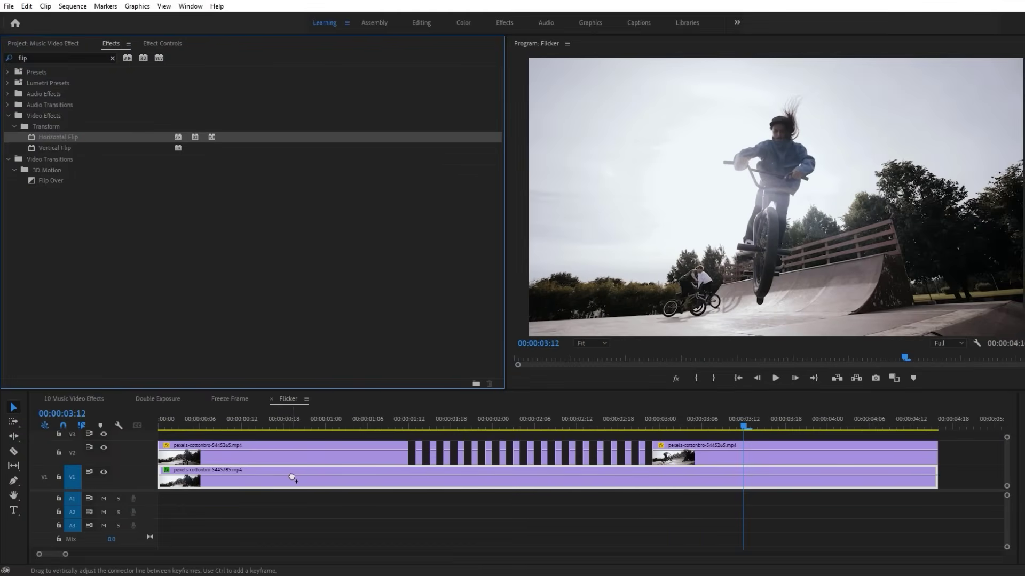
Play the flicker section with the flipped clip showing through the gaps
click(293, 421)
key(space)
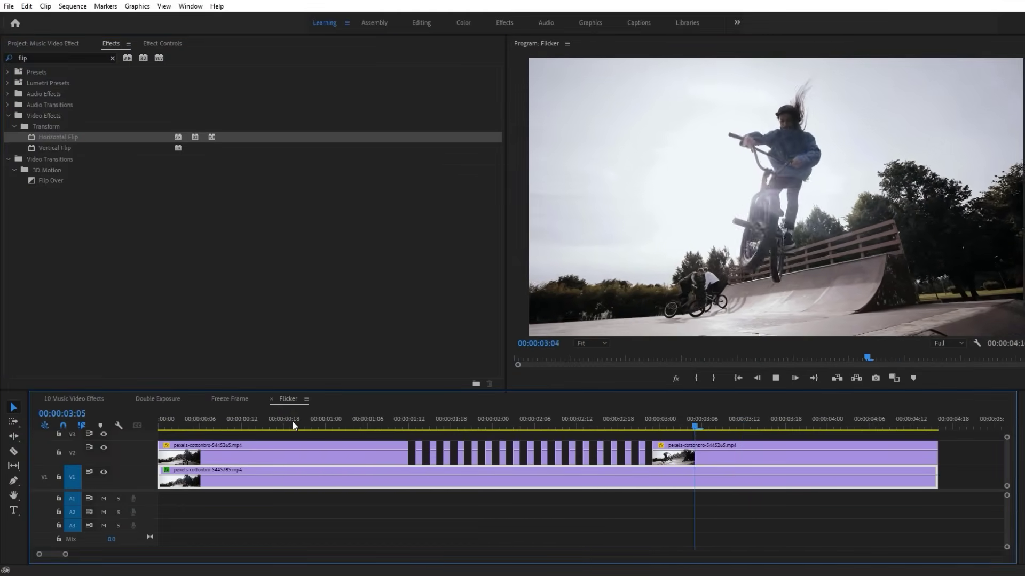
key(space)
At 00:00:01:12, scale the flipped V1 clip to 134 and reposition it to about 1089, 413.2 to frame the bike
click(409, 423)
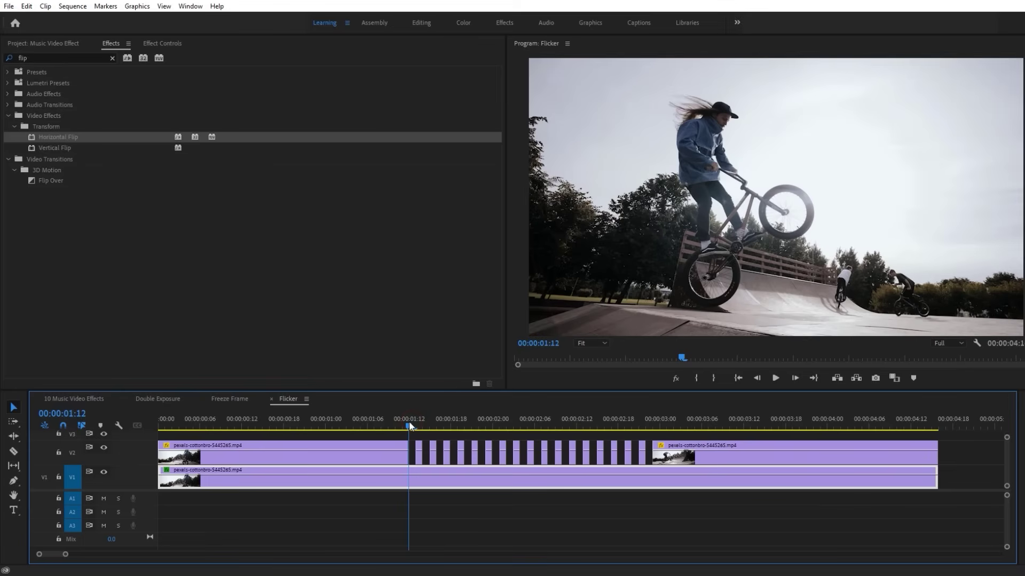
click(171, 44)
click(322, 484)
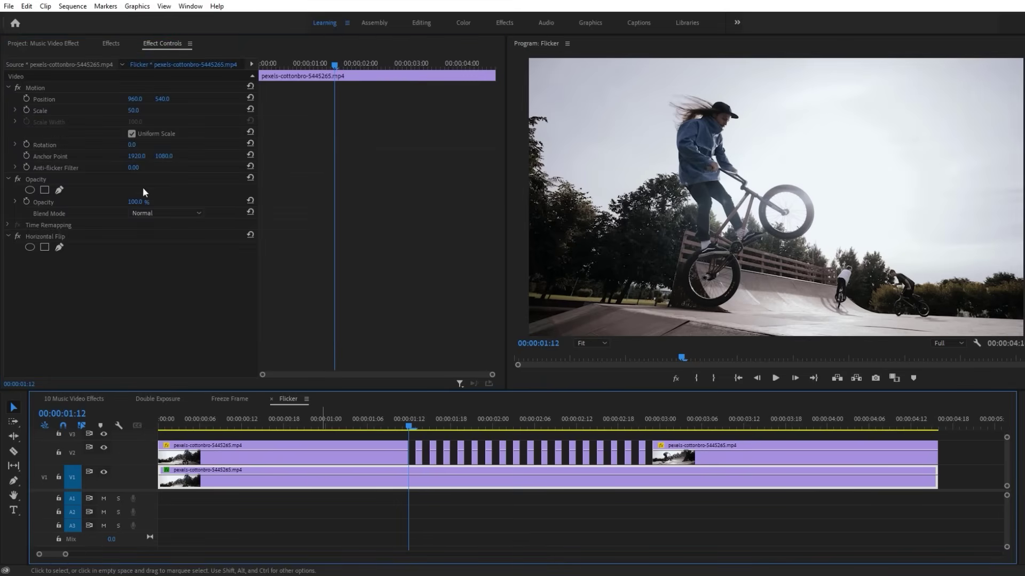
drag(133, 110, 179, 110)
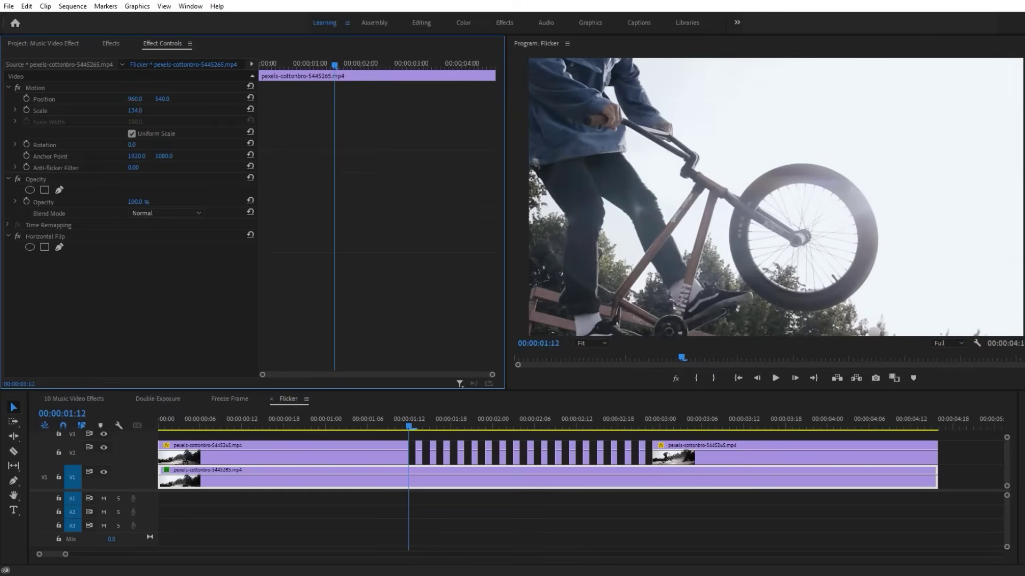
click(92, 88)
drag(672, 173, 705, 140)
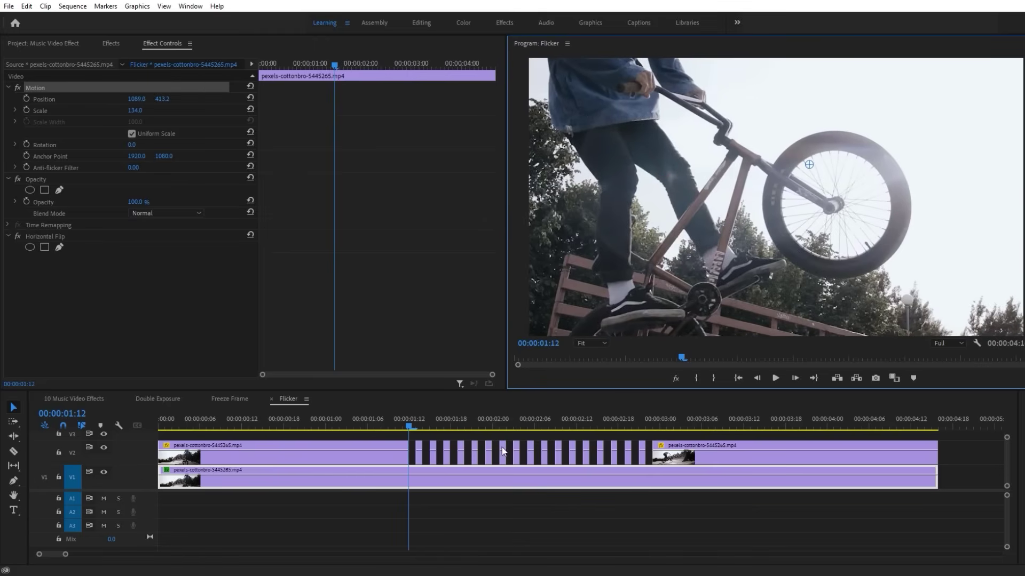
Play the flicker section twice from about 00:00:00:22 to check the enlarged, flipped clip
click(317, 424)
key(space)
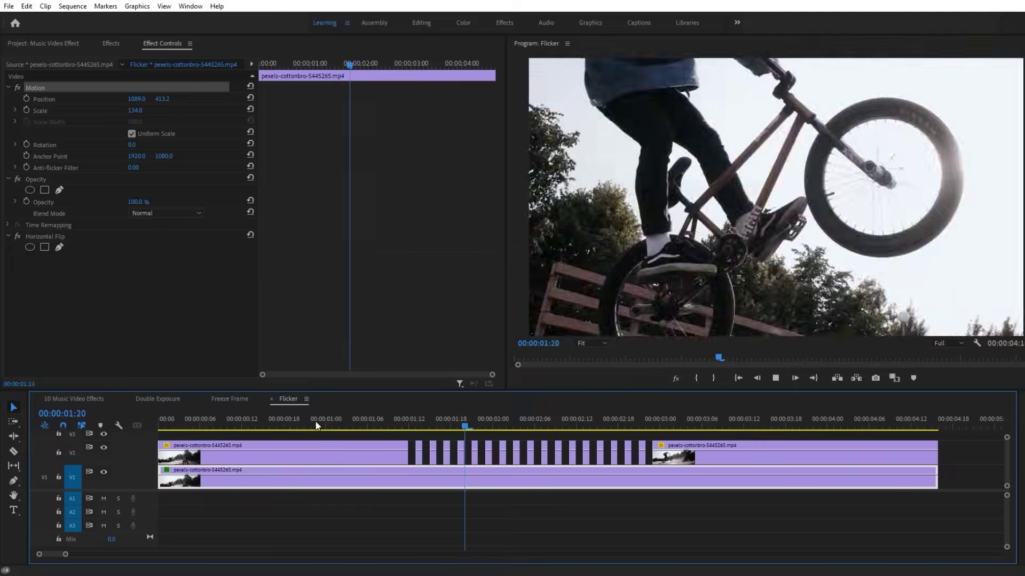
key(space)
click(316, 424)
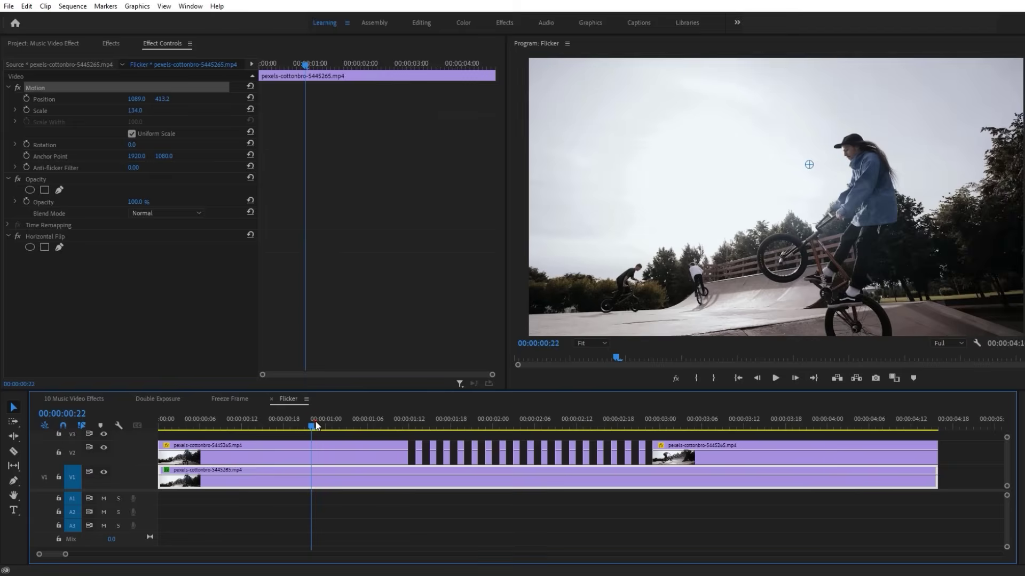
key(space)
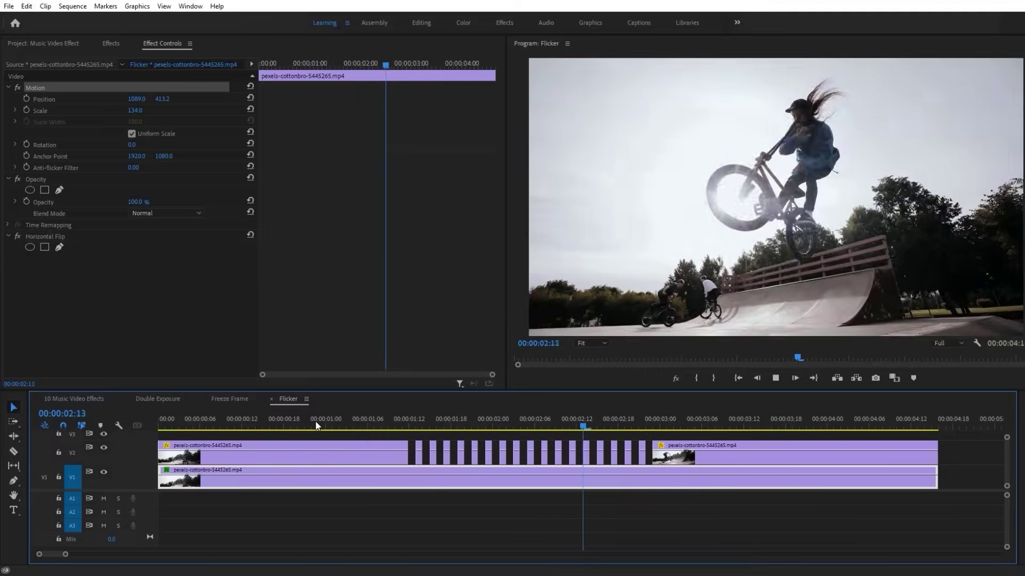
key(space)
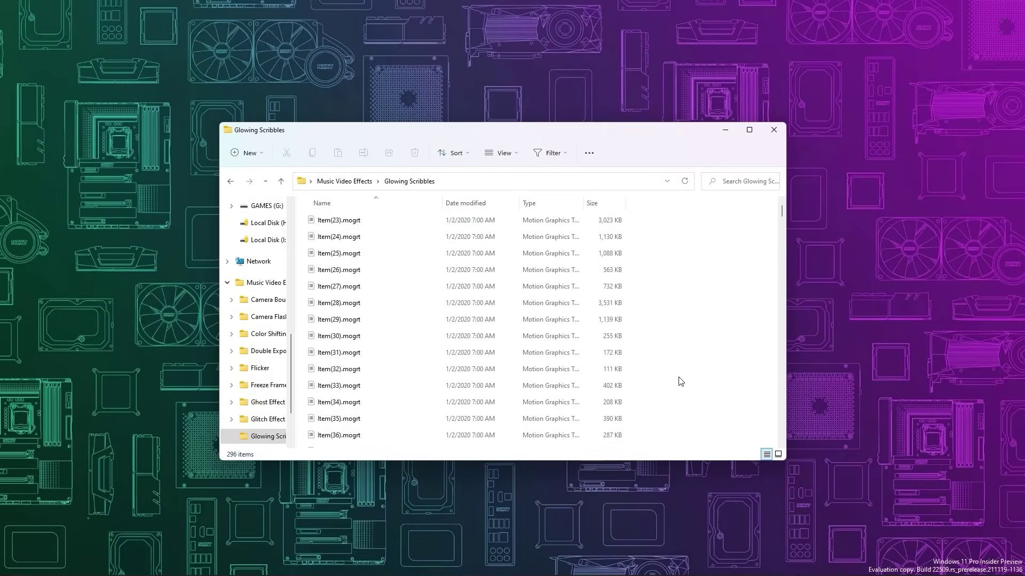
Look through the motion graphics templates in the Glowing Scribbles folder in File Explorer
drag(782, 211, 782, 454)
drag(784, 212, 784, 455)
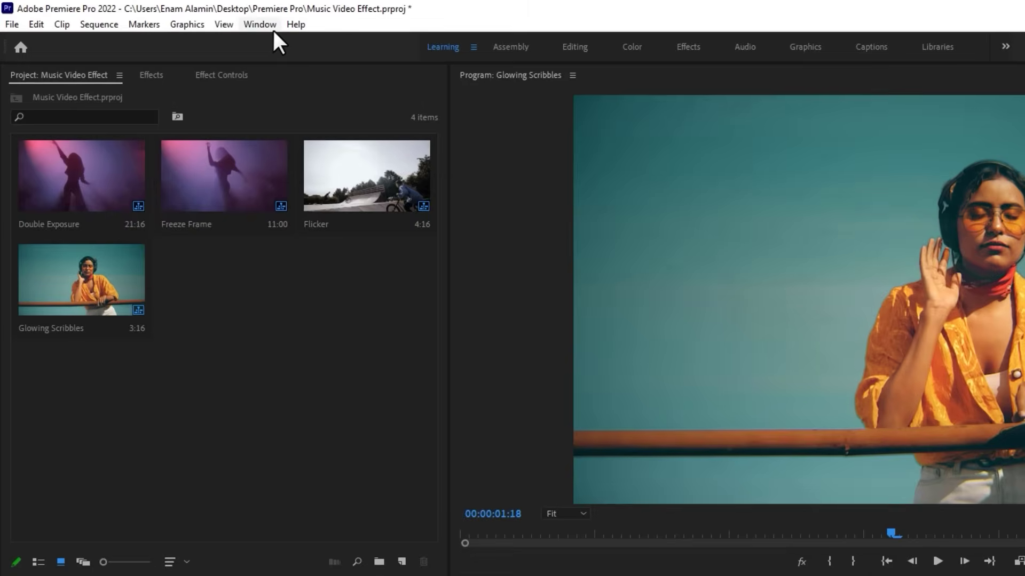
Open Essential Graphics to access the motion graphics templates
click(273, 30)
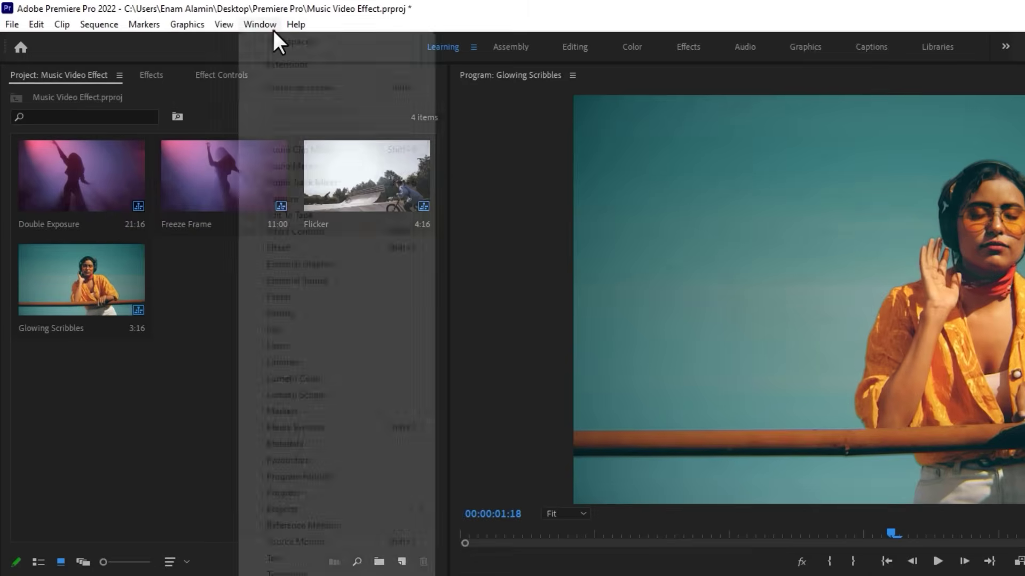
click(346, 264)
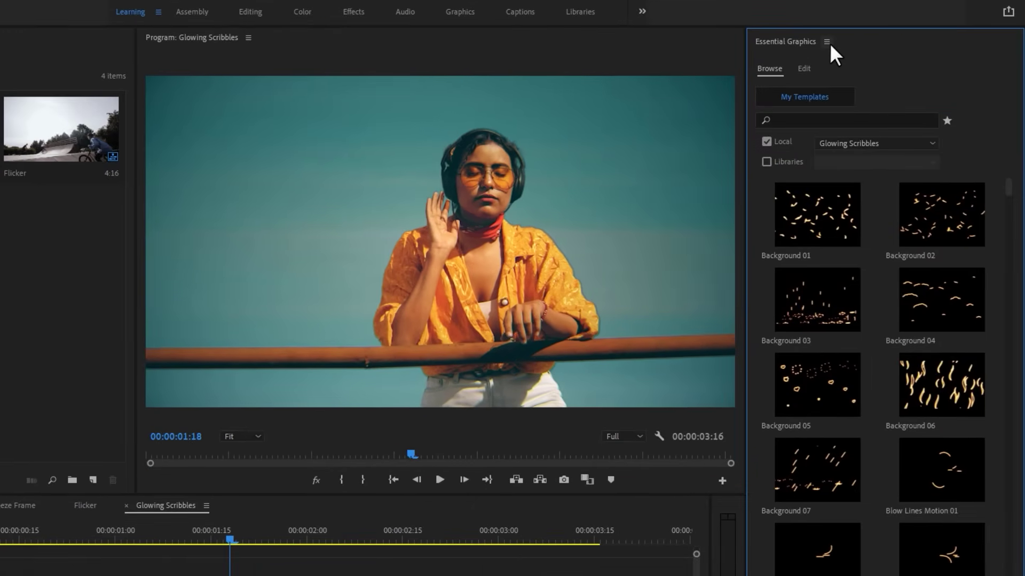
Try to add the Glowing Scribbles folder from the Desktop as an additional motion graphics template folder
click(827, 42)
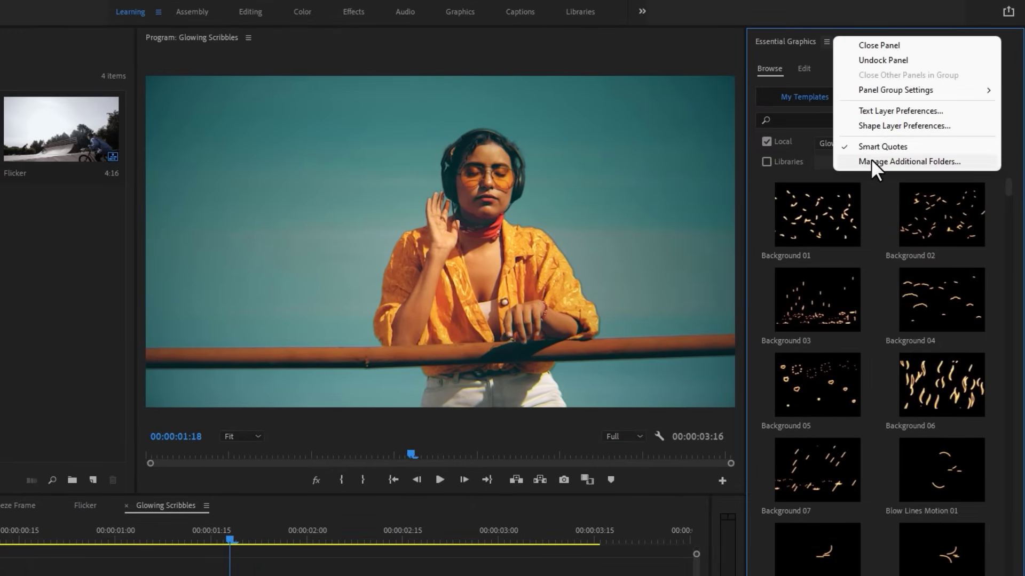
click(968, 159)
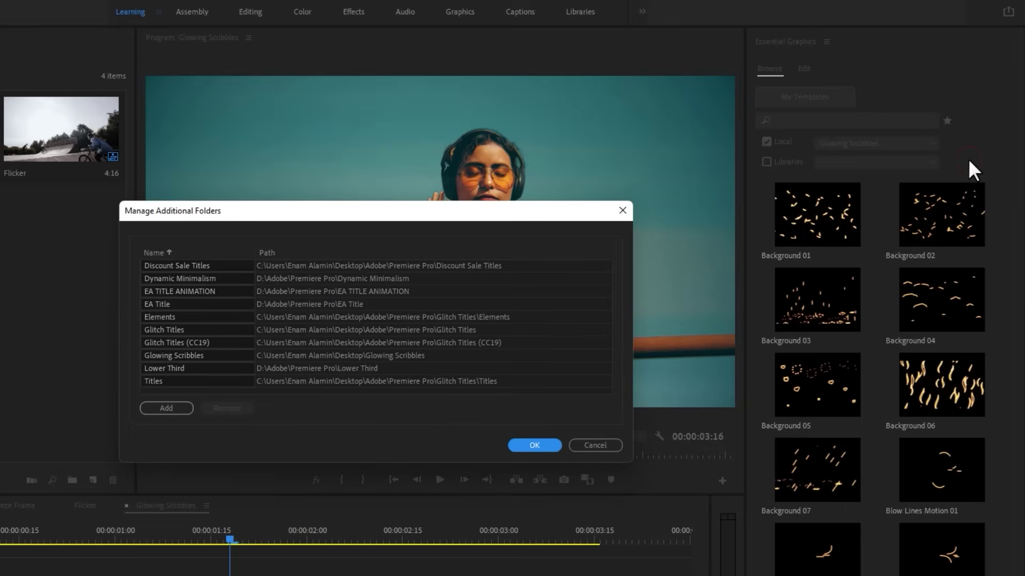
click(181, 410)
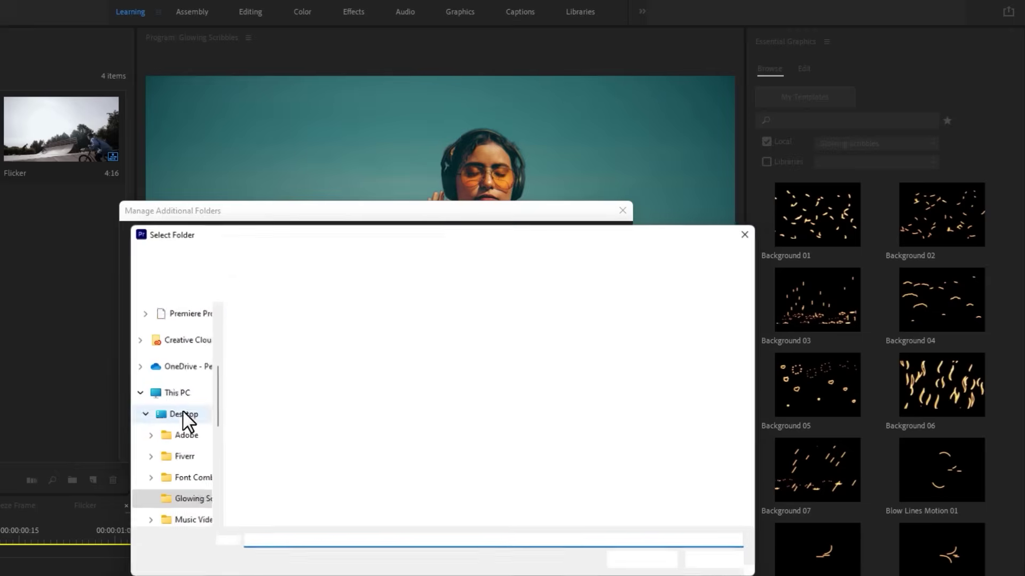
click(309, 266)
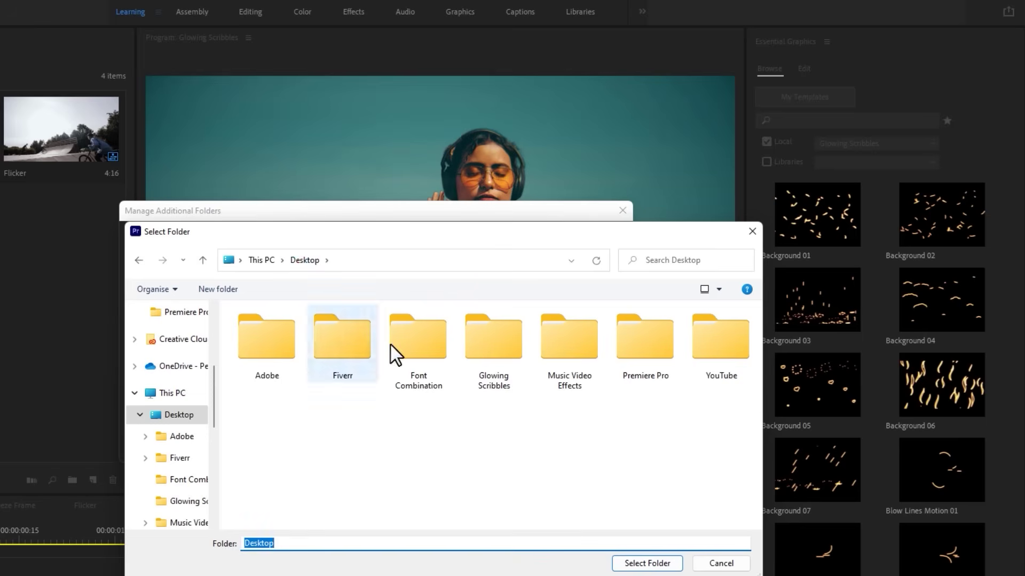
click(508, 379)
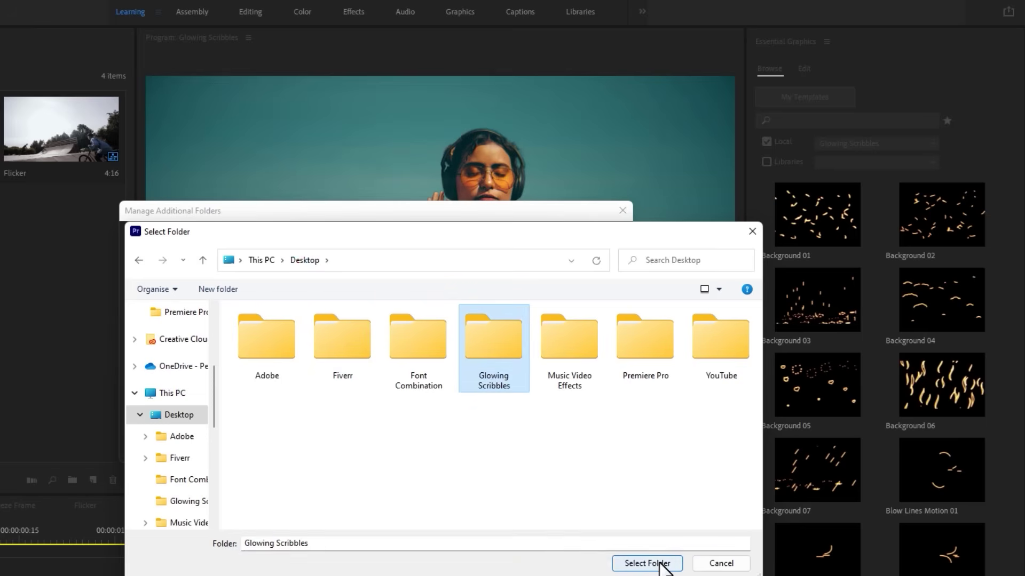
click(732, 565)
click(537, 447)
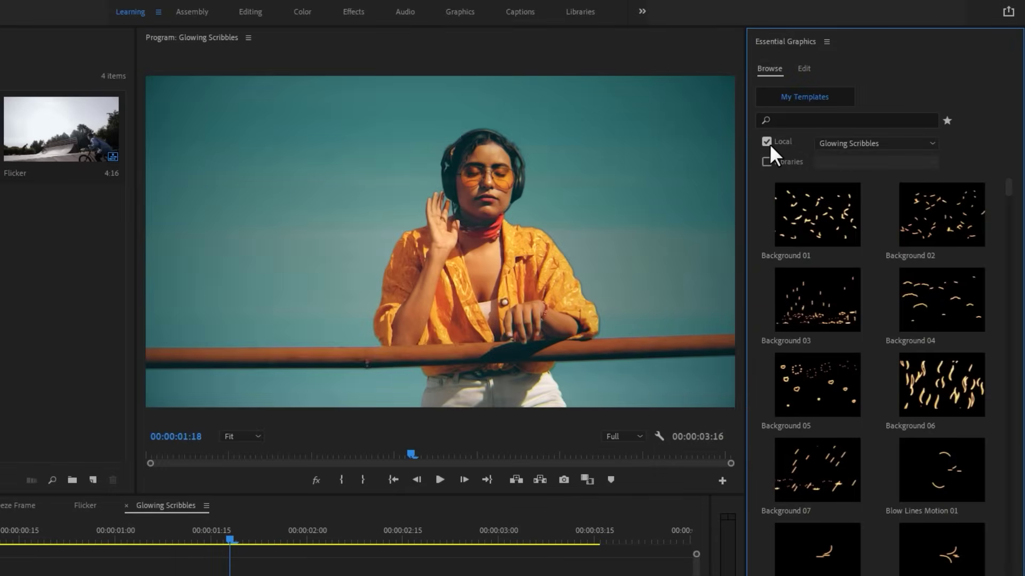
Filter the local templates to Glowing Scribbles and place the round glasses, Item 12, above the woman's clip at 00:00:01:18
click(904, 142)
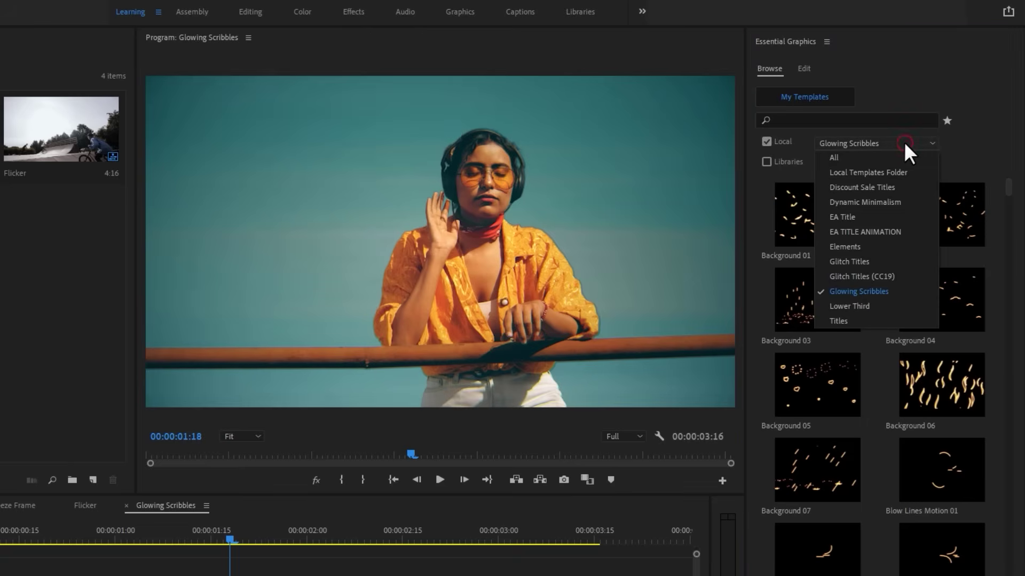
click(892, 295)
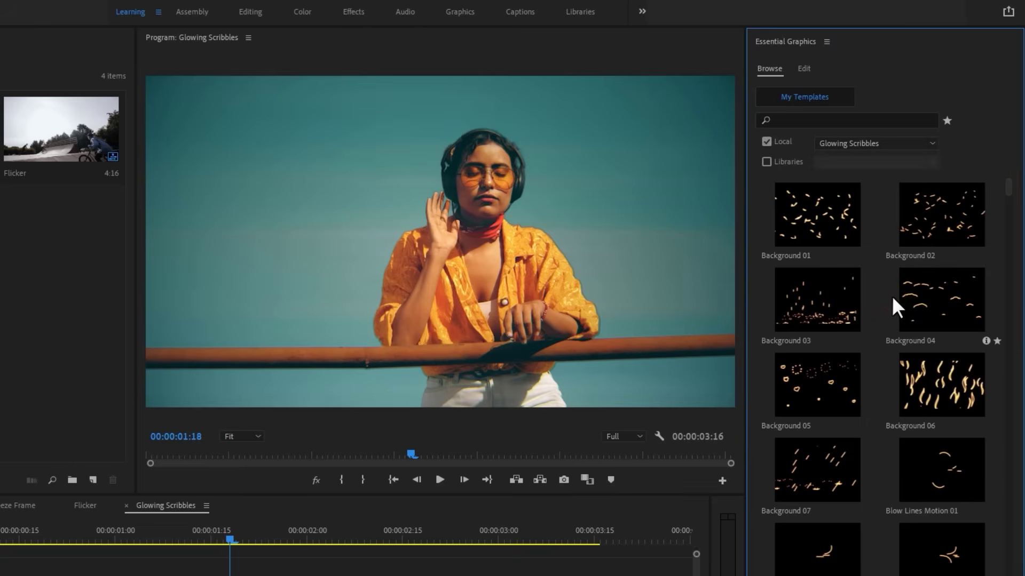
drag(1007, 197, 1008, 324)
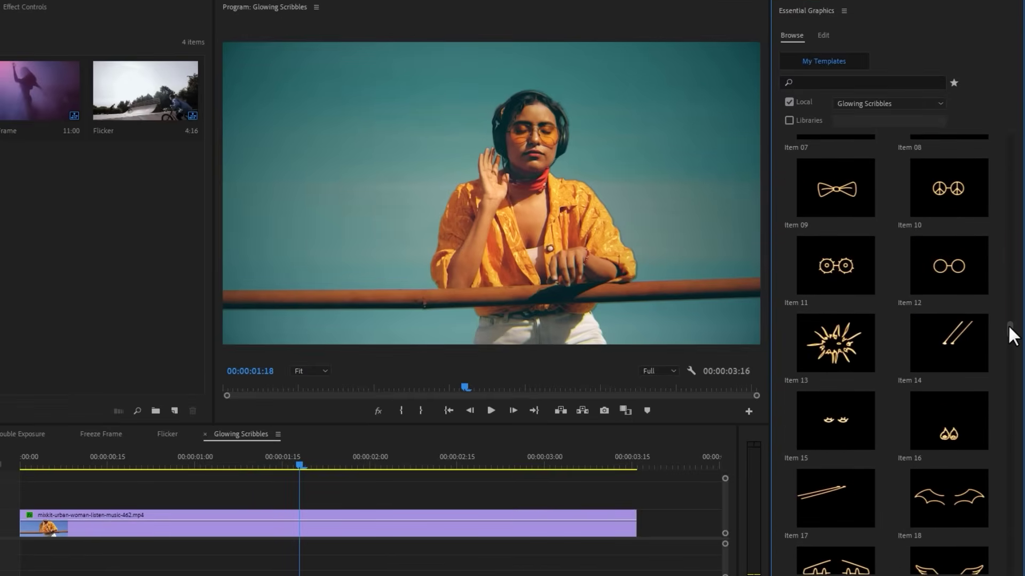
drag(927, 262, 346, 503)
drag(309, 514, 307, 510)
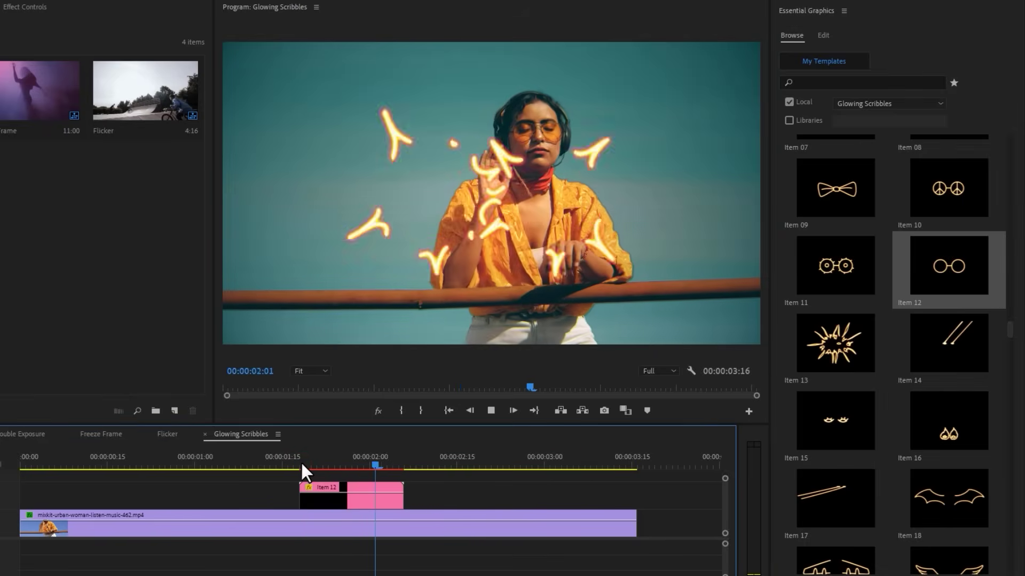
At 00:00:01:27, set the glasses scribble's Global Scale to 24 and Global Position to 1123, 308, over the woman's eyes
mouse_move(300, 461)
mouse_down()
mouse_move(364, 462)
mouse_move(352, 469)
mouse_up()
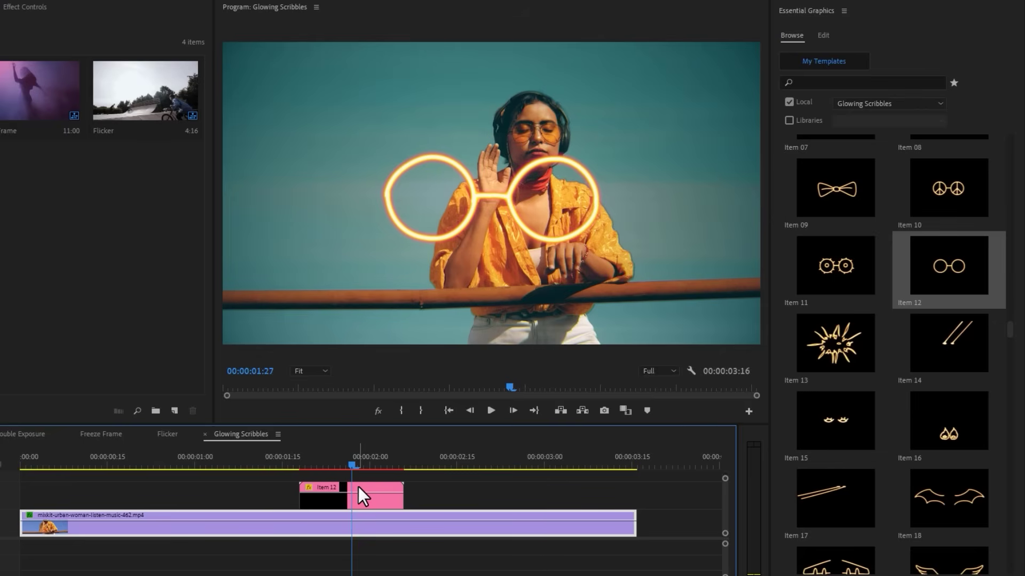
click(357, 486)
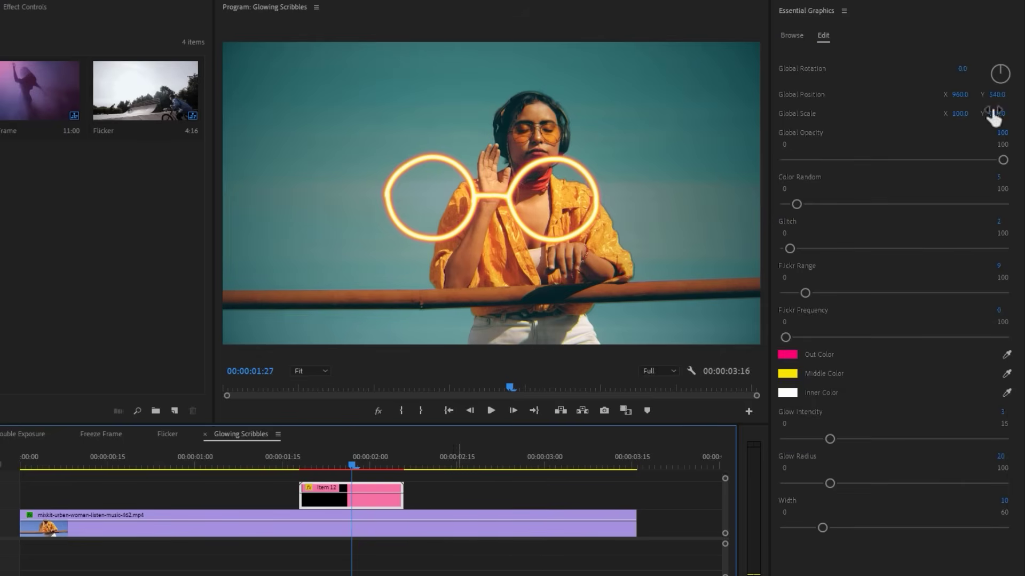
click(1007, 67)
key(ctrl+z)
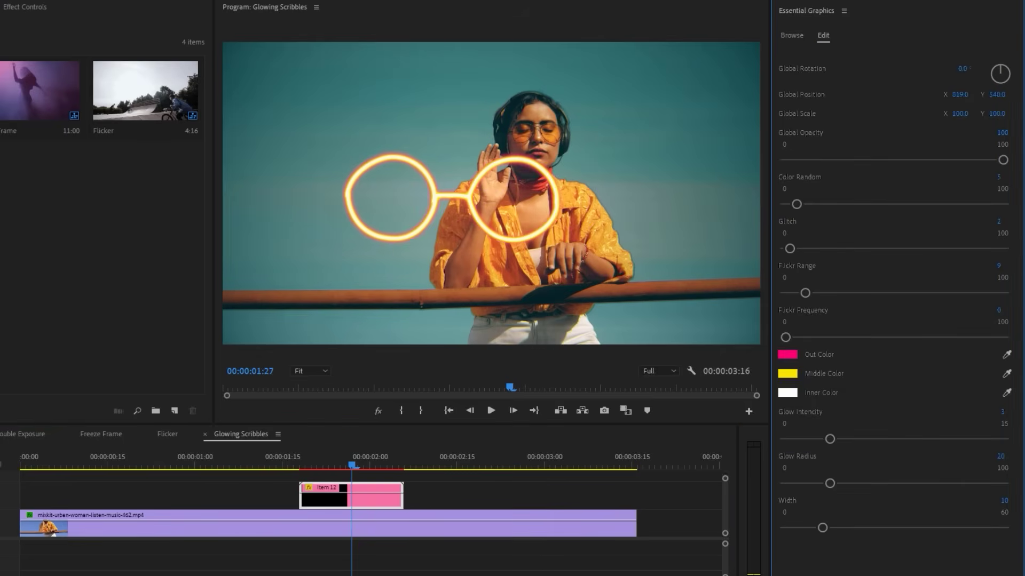
mouse_move(958, 114)
mouse_down()
mouse_move(920, 113)
mouse_move(983, 98)
mouse_move(959, 94)
mouse_up()
Try out the glasses scribble's Global Opacity, Color Random and Flickr Range settings and undo the changes
mouse_move(1003, 160)
mouse_down()
mouse_move(843, 171)
mouse_move(1003, 159)
mouse_up()
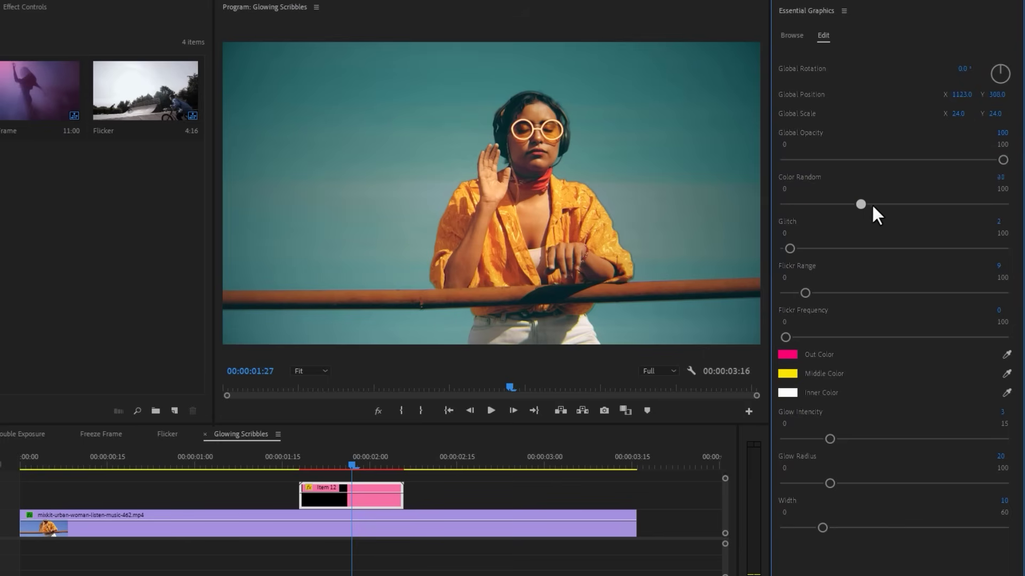
key(ctrl+z)
key(ctrl+z)
mouse_move(805, 293)
mouse_down()
mouse_move(868, 293)
mouse_move(805, 293)
mouse_up()
Change the glasses scribble's Out Color to turquoise, with Glow Intensity 4 and Glow Radius 24
click(789, 355)
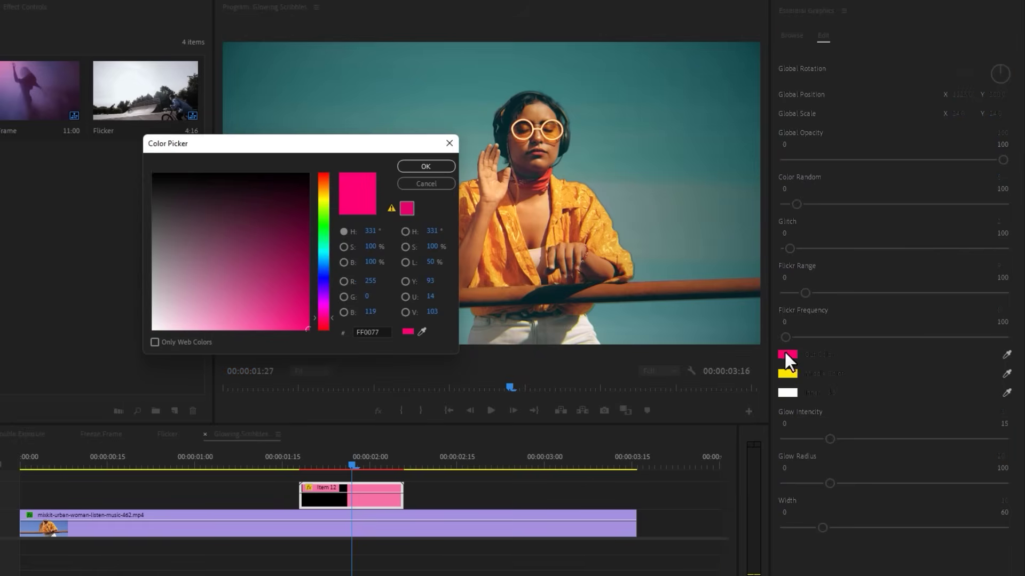
click(321, 249)
click(431, 168)
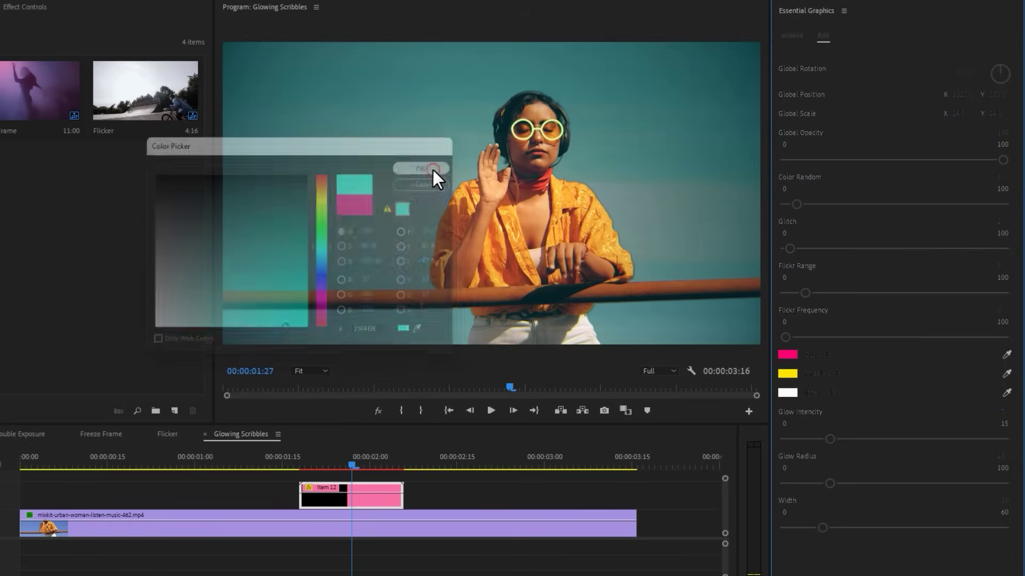
drag(830, 439, 1006, 438)
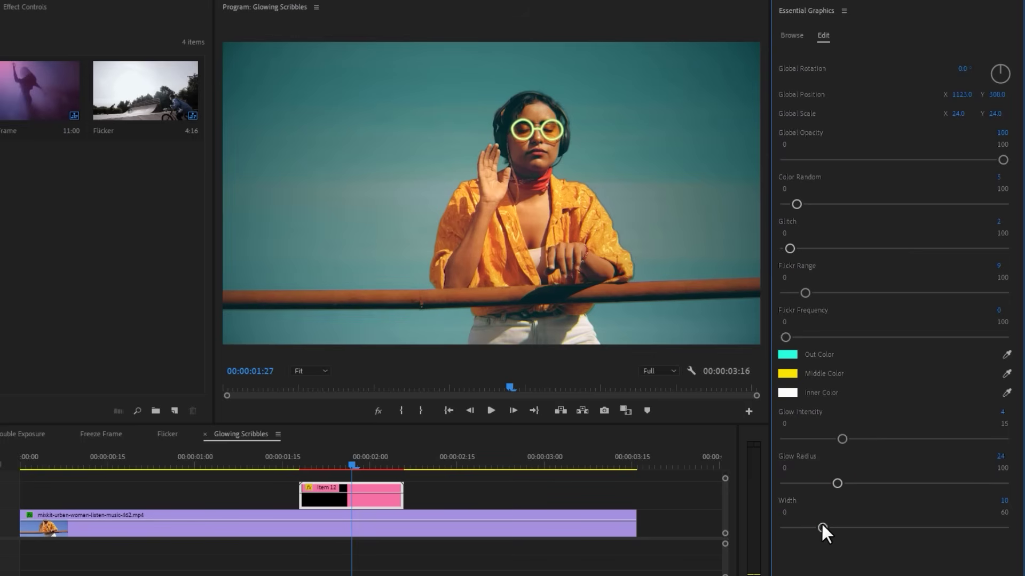
Play the section from about 00:00:01:12 to check the glasses scribble, and browse the remaining Glowing Scribbles templates
click(255, 460)
key(space)
click(265, 456)
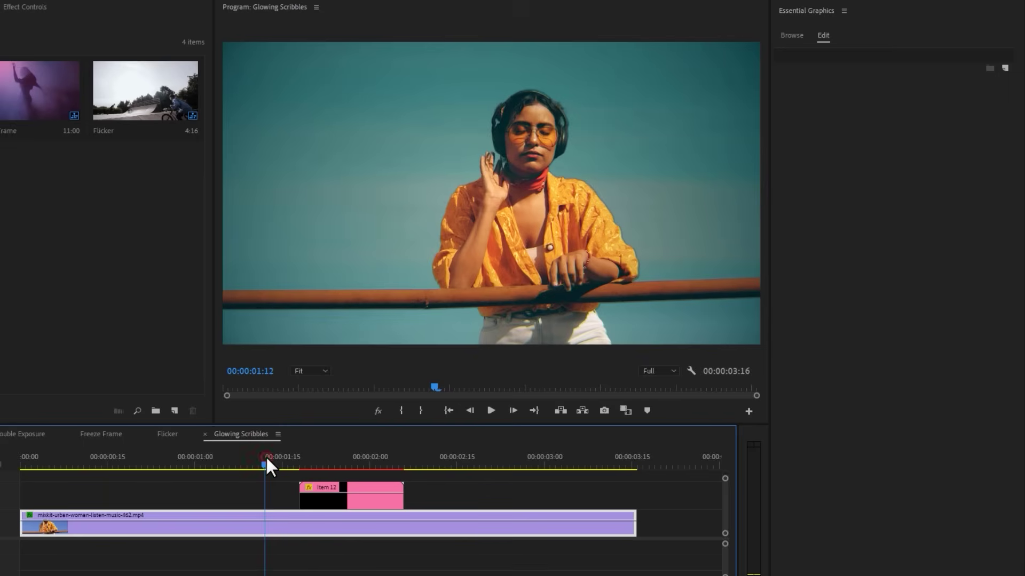
key(space)
click(792, 35)
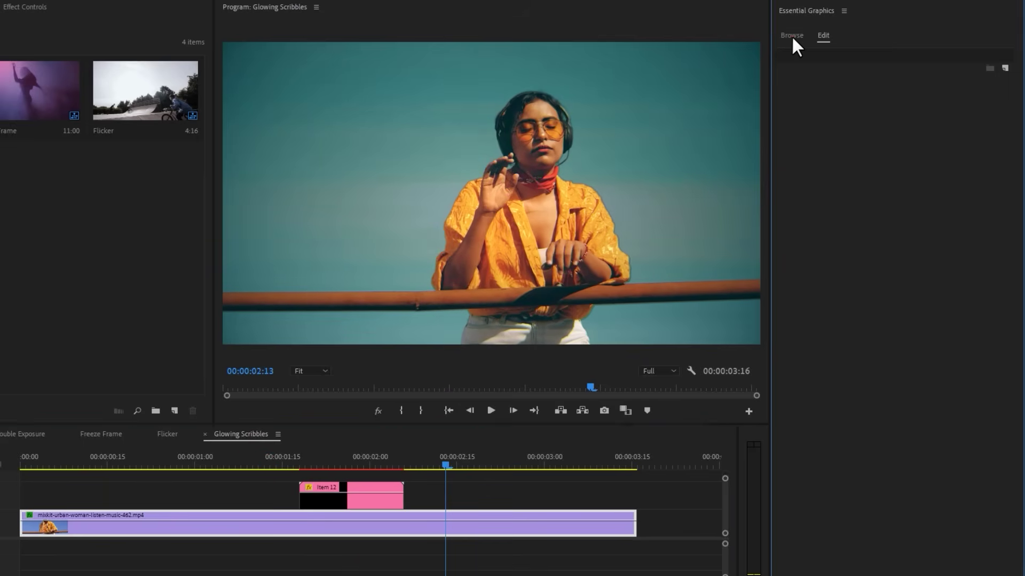
drag(1009, 341, 1018, 575)
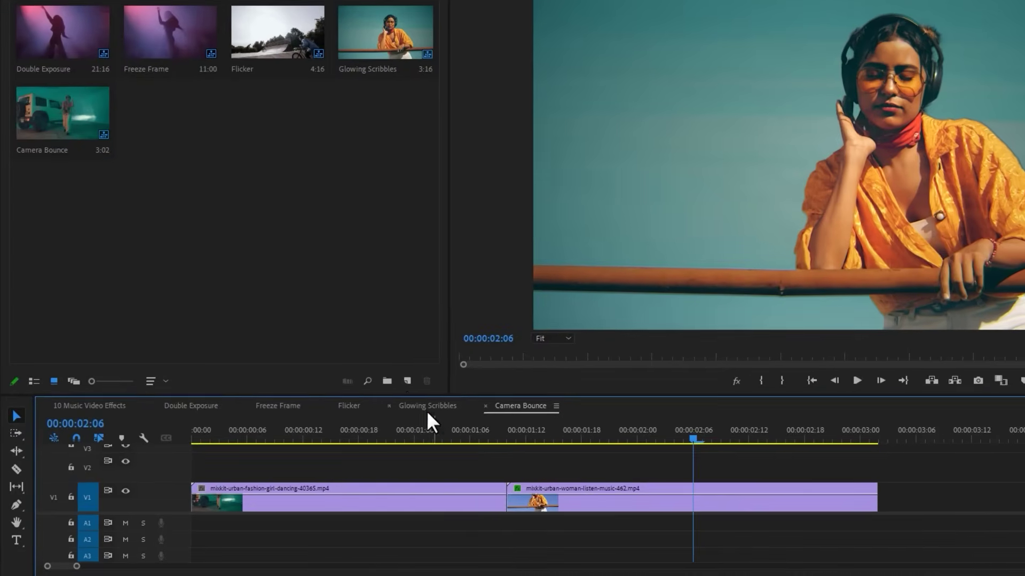
Create an adjustment layer and place it on V2 at 00:00:02:06 in the Camera Bounce sequence
click(405, 382)
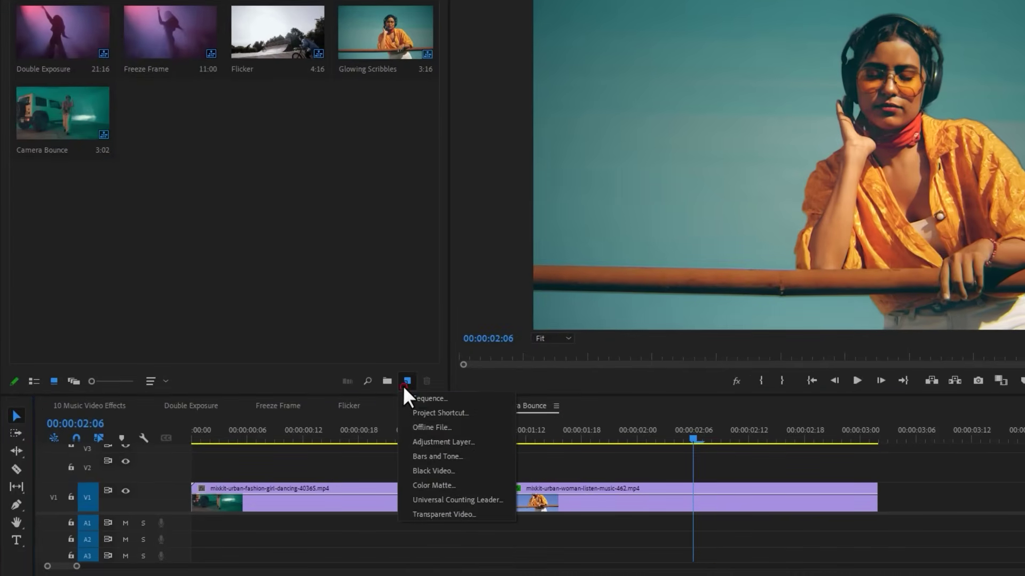
click(500, 441)
click(660, 290)
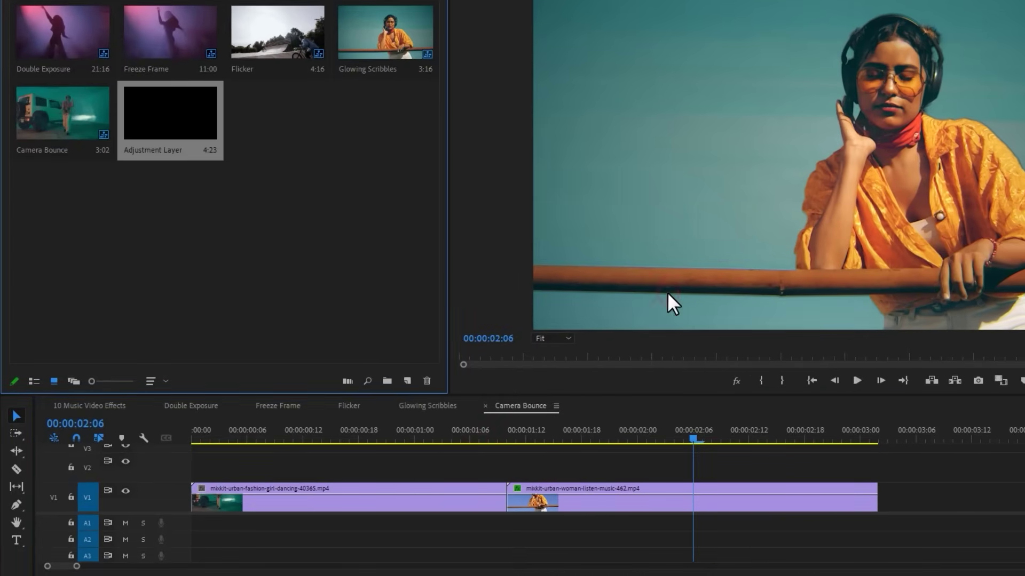
drag(180, 110, 713, 458)
click(726, 454)
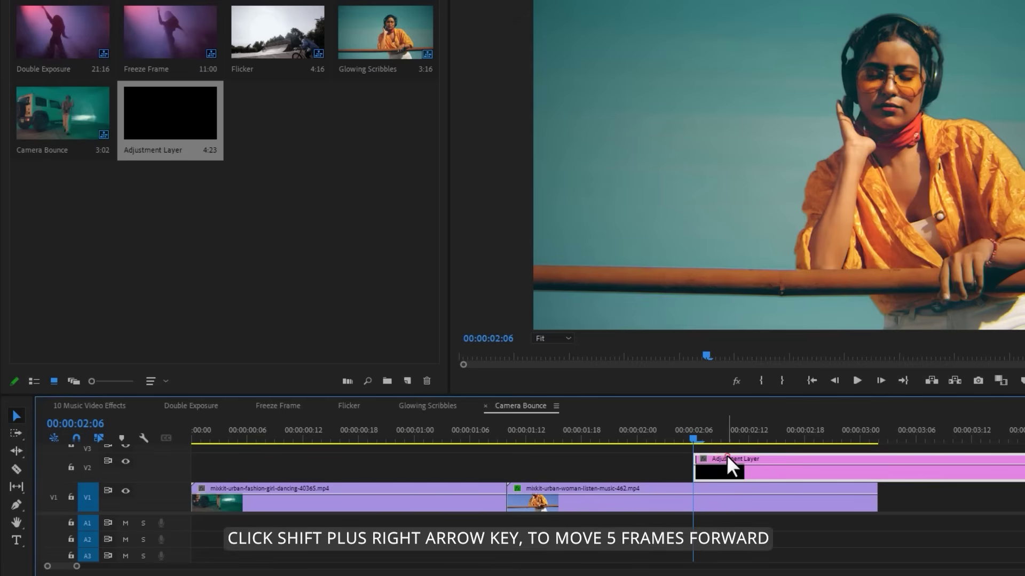
Shorten the adjustment layer to five frames by cutting it at 00:00:02:11 and deleting the remainder
key(shift+Right)
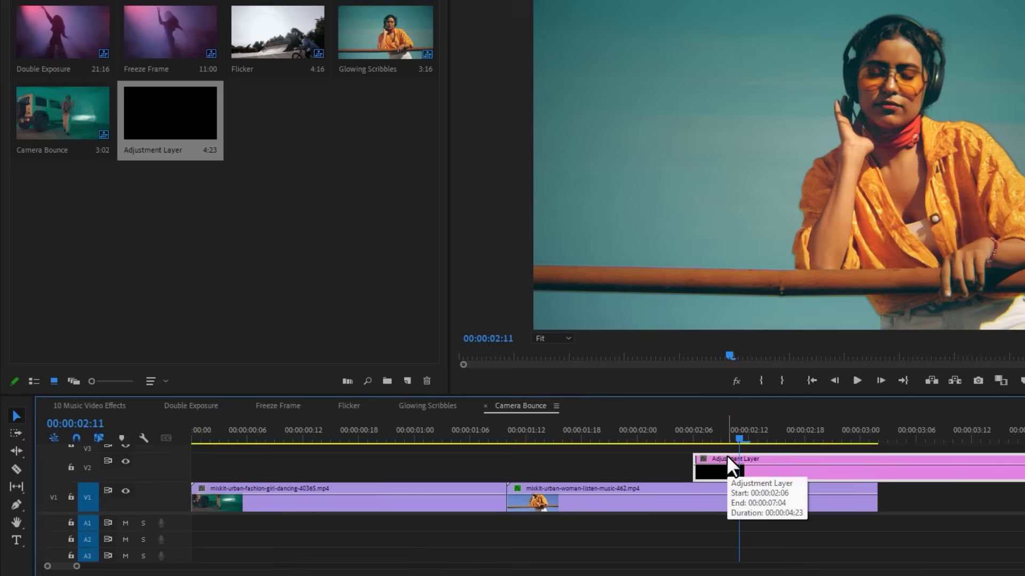
key(ctrl+k)
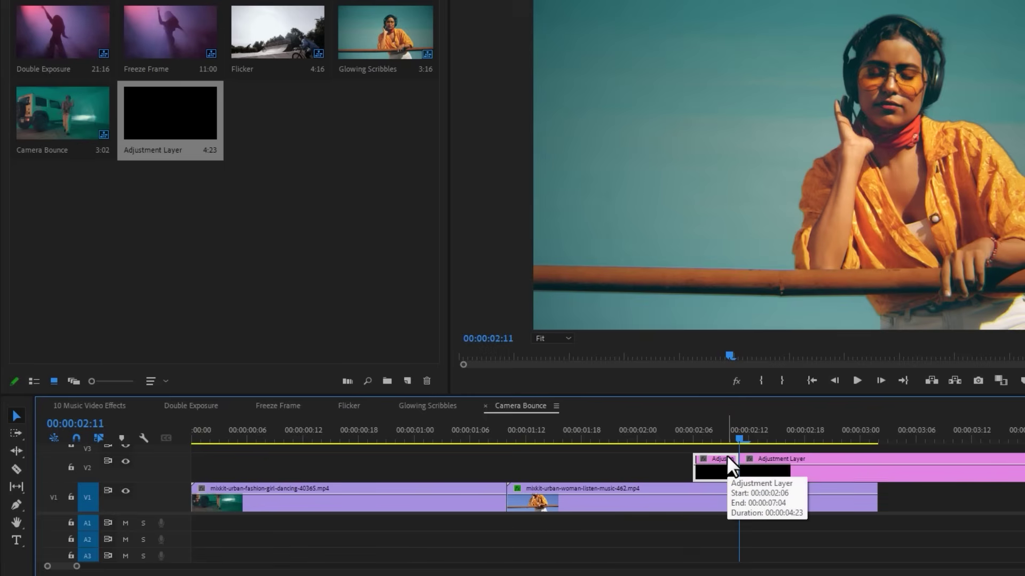
click(808, 465)
key(Delete)
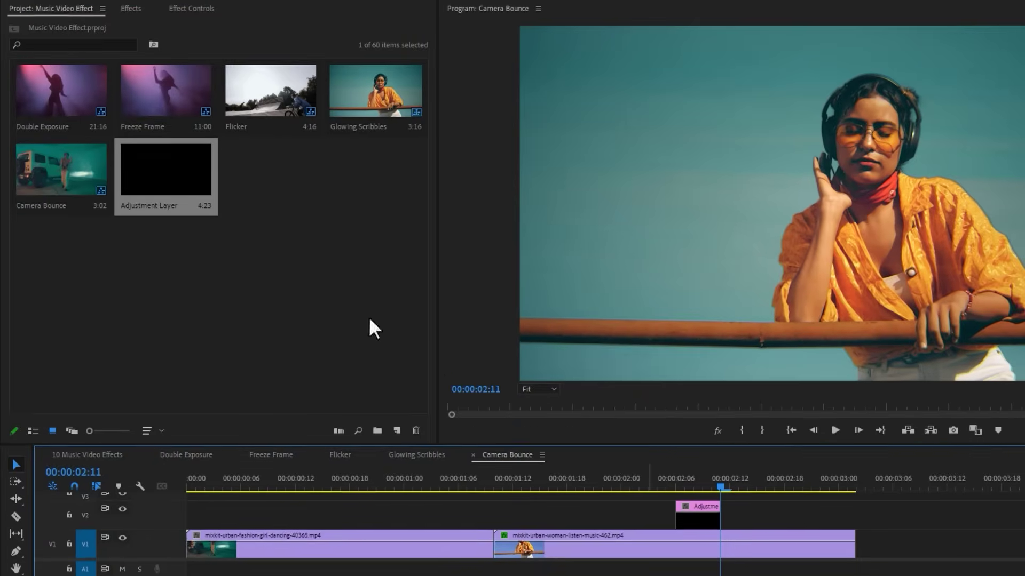
Find the Transform effect under Distort and apply it to the adjustment layer
click(137, 9)
click(116, 24)
text(transfor)
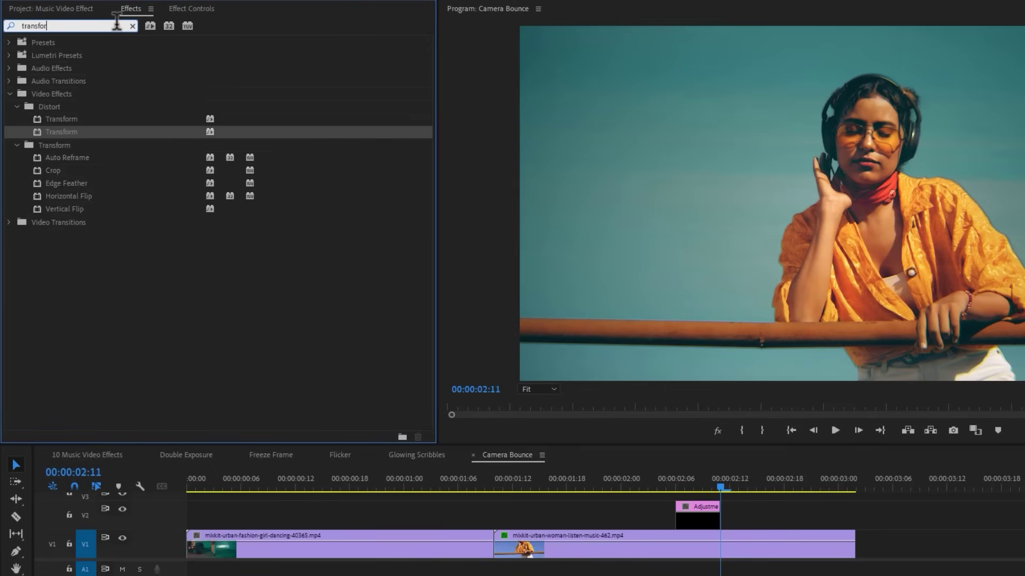
drag(87, 127, 682, 507)
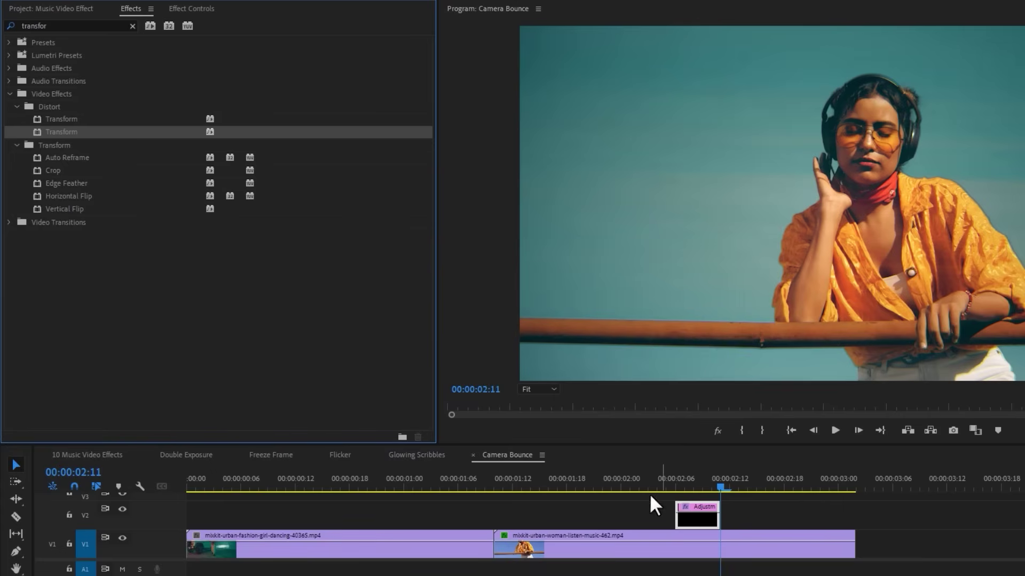
Start animating the Transform effect's Scale at 100 from the adjustment layer's first frame, 00:00:02:06
click(200, 9)
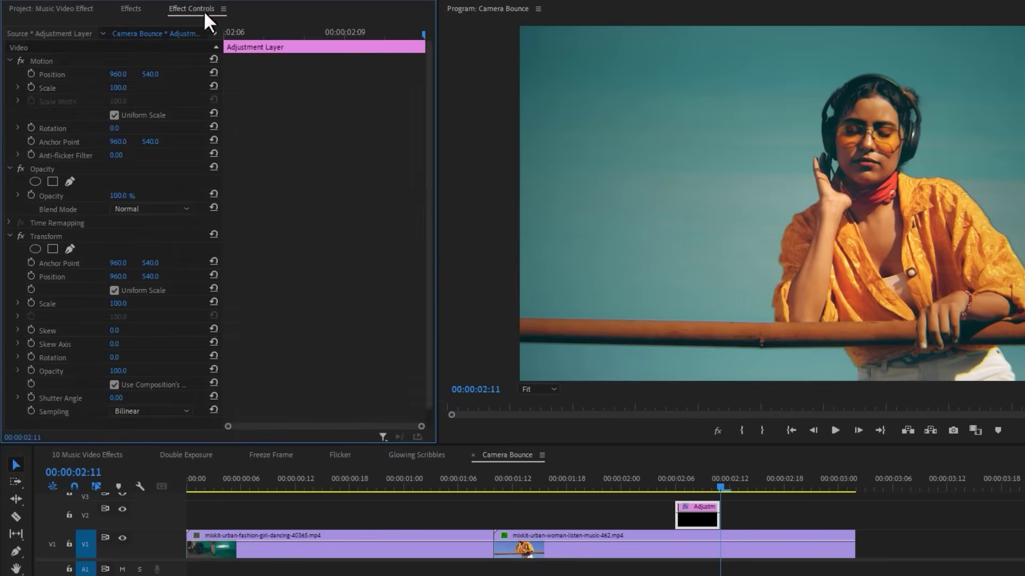
click(242, 27)
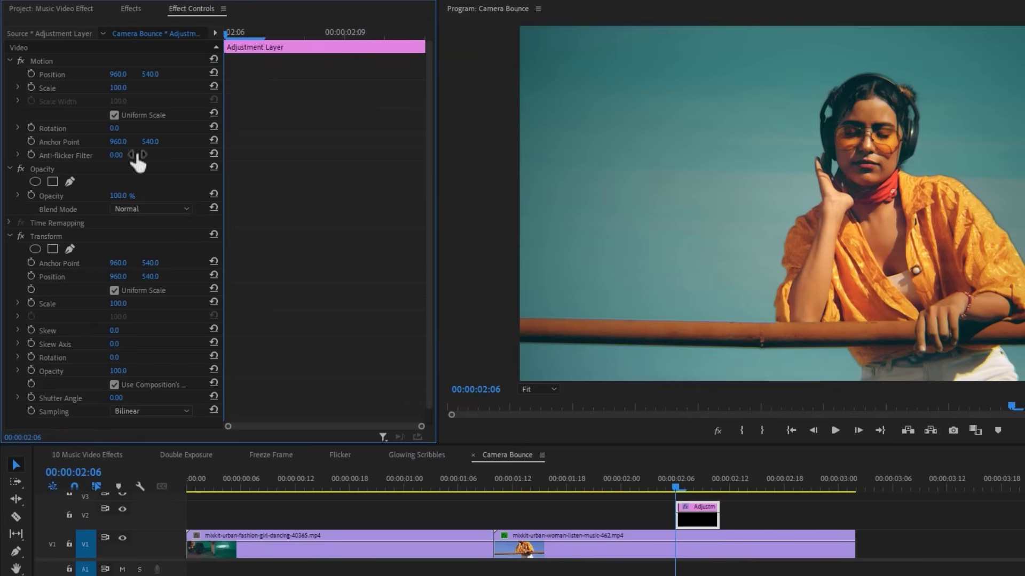
click(91, 235)
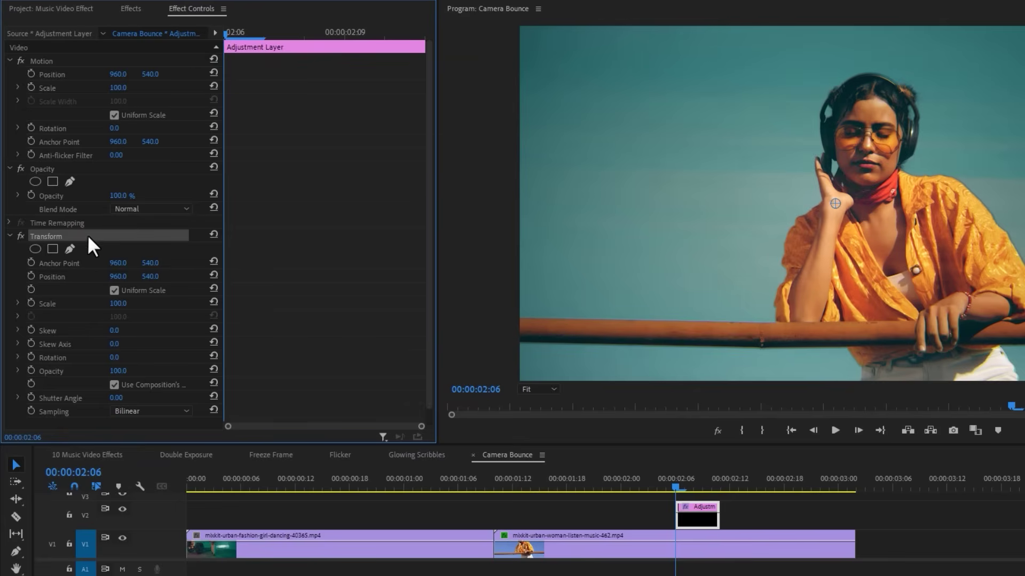
click(31, 304)
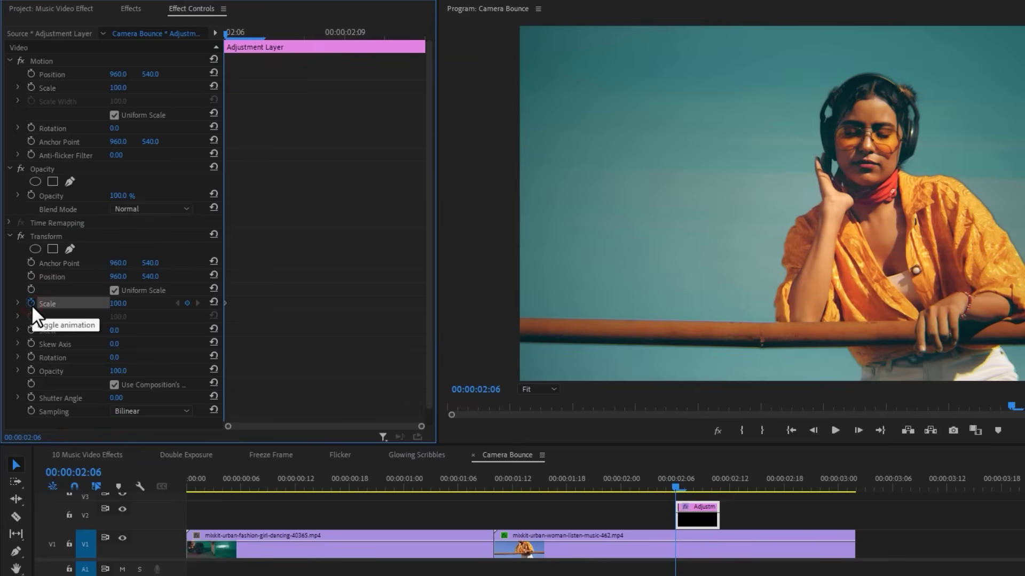
Add Scale keyframes of 150 at the adjustment layer's midpoint and 100 at its end for the camera bounce
click(304, 36)
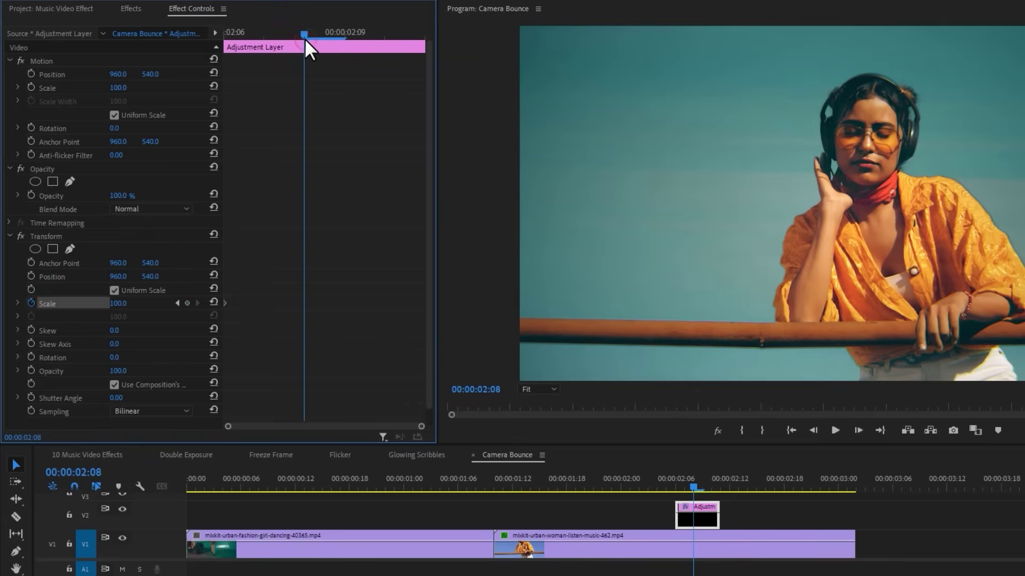
click(188, 303)
drag(301, 303, 425, 312)
click(119, 303)
text(150)
key(Return)
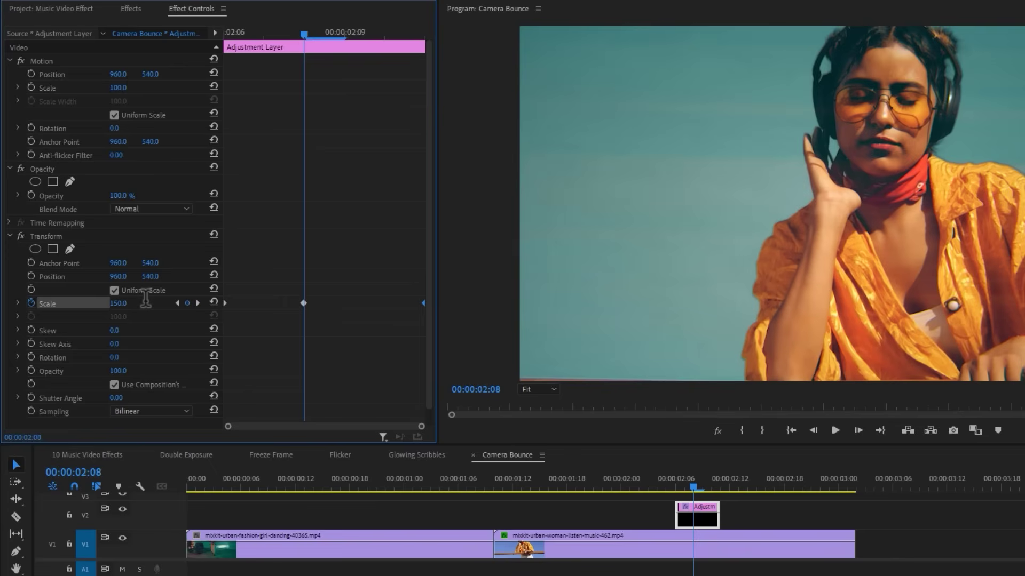
drag(305, 303, 324, 305)
Set the Transform effect's Shutter Angle to 360 to add motion blur
click(116, 397)
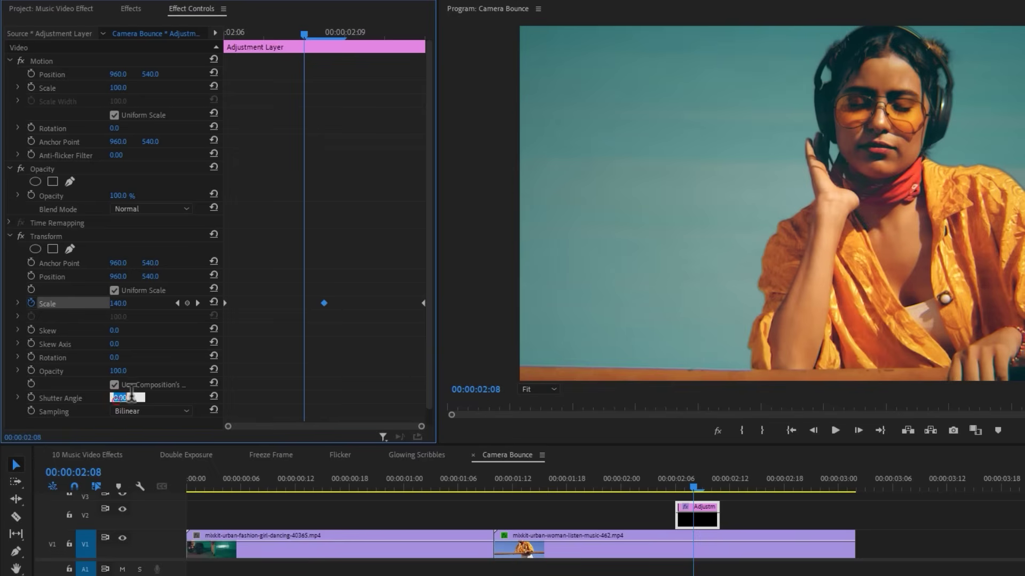
text(360)
key(Return)
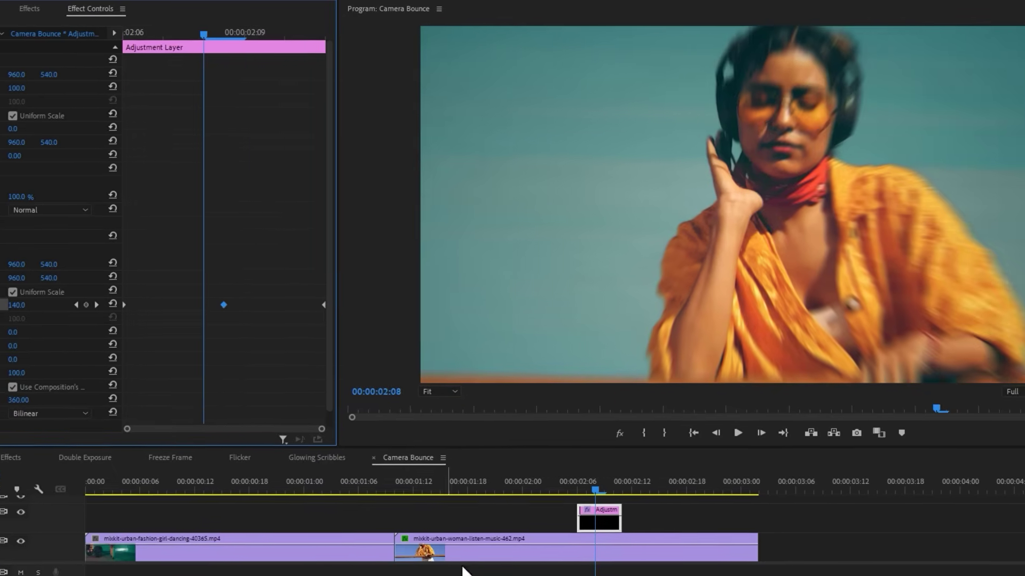
Play the Camera Bounce sequence from about 00:00:02:04 to check the bounce
click(648, 469)
key(space)
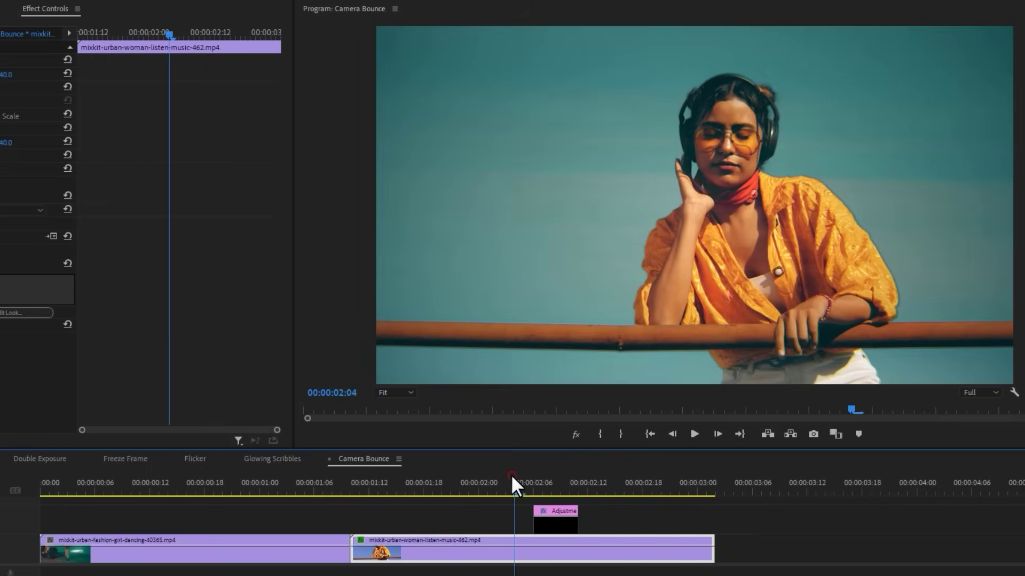
key(space)
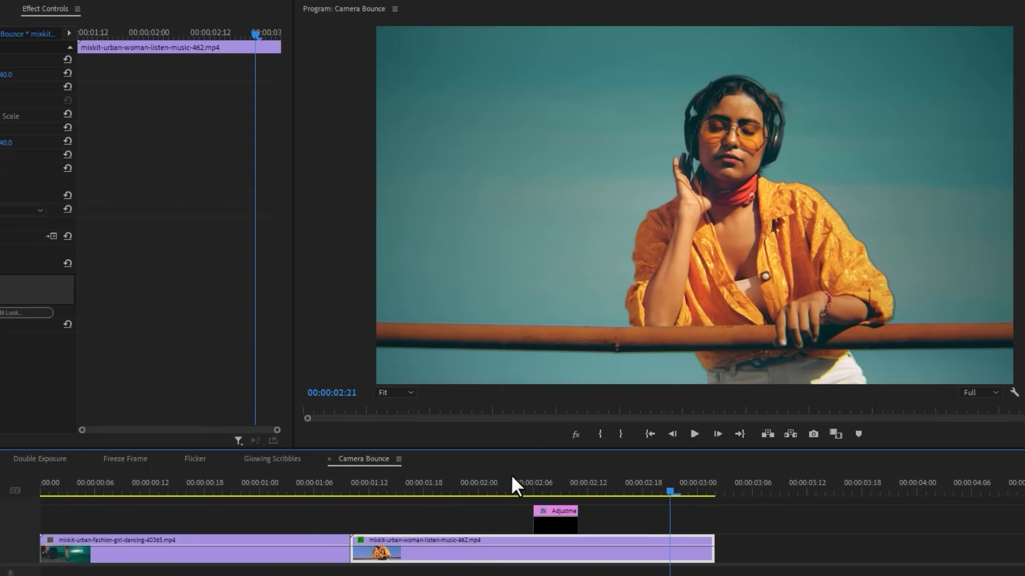
Place the adjustment layer over the cut between the two V1 clips and play through the transition
mouse_move(331, 489)
mouse_down()
mouse_move(310, 489)
mouse_move(389, 498)
mouse_move(337, 503)
mouse_up()
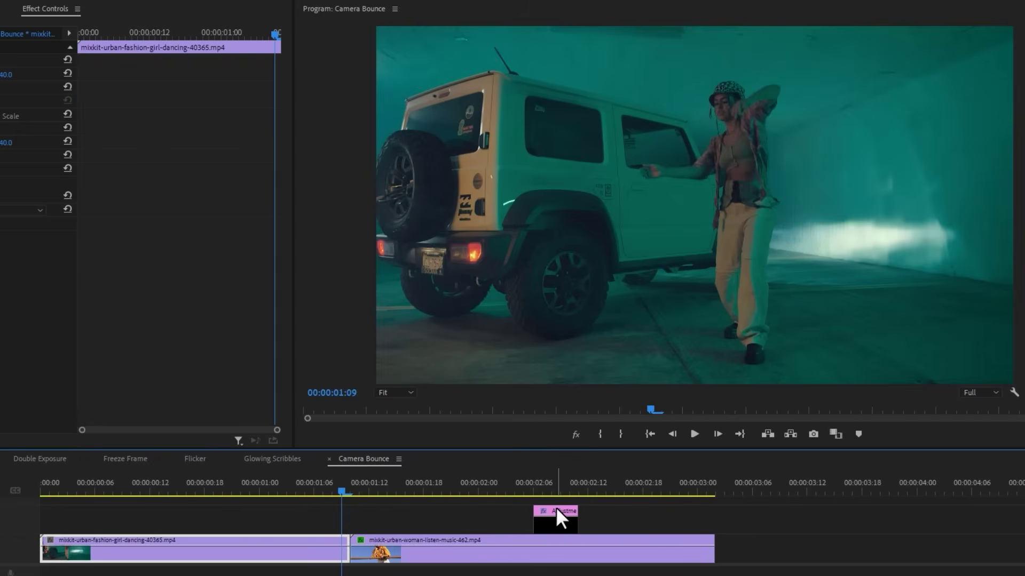
drag(556, 507, 356, 516)
click(224, 483)
key(space)
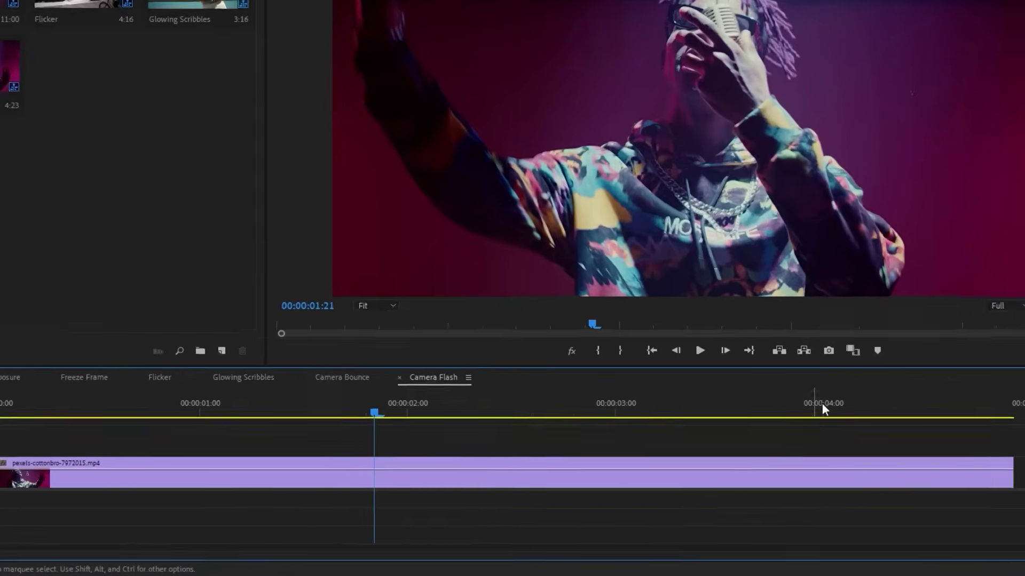
Export the Camera Flash frame at 00:00:01:21 as a PNG still and import it into the project
click(843, 343)
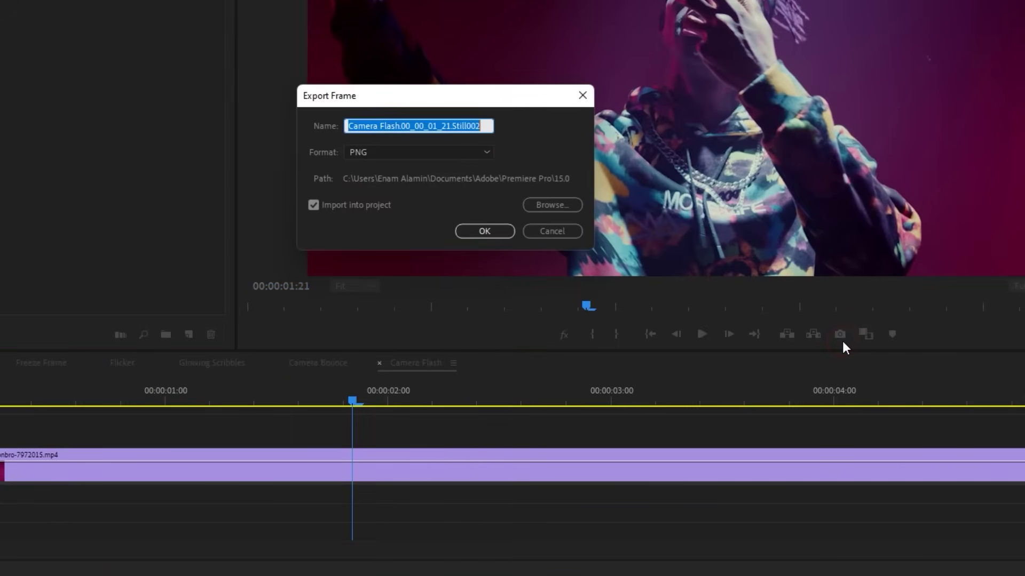
click(435, 151)
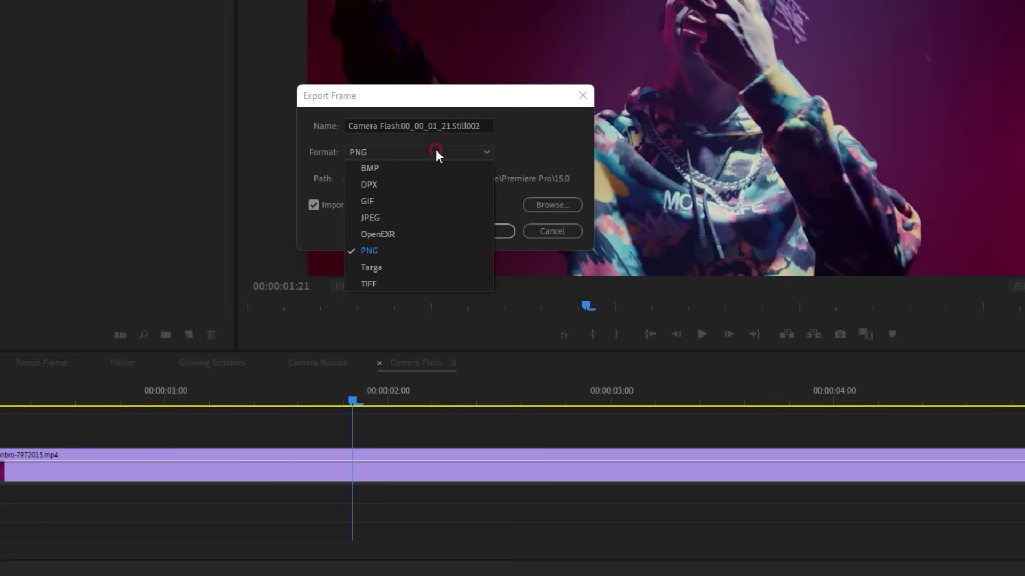
click(390, 252)
click(318, 209)
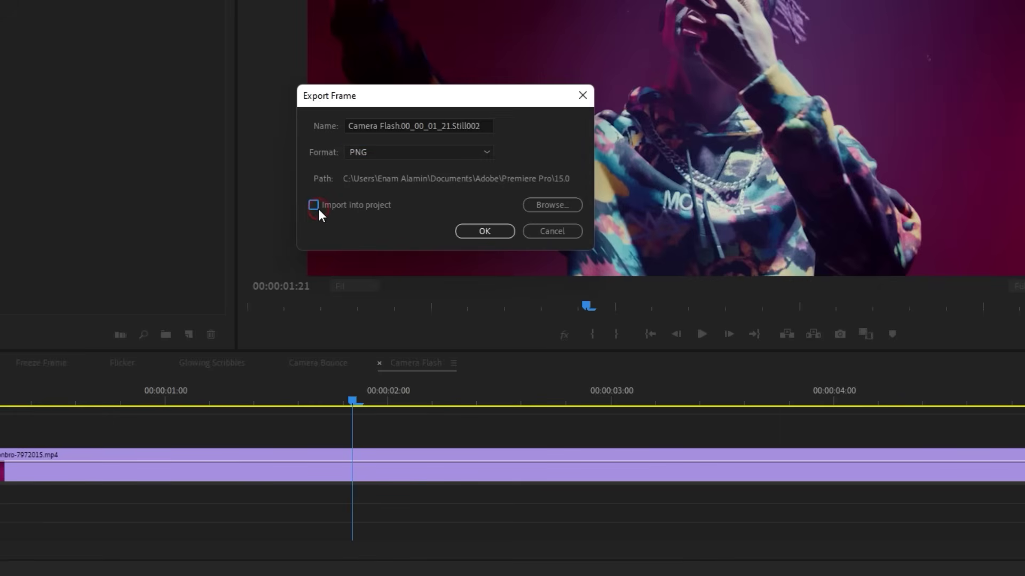
click(505, 232)
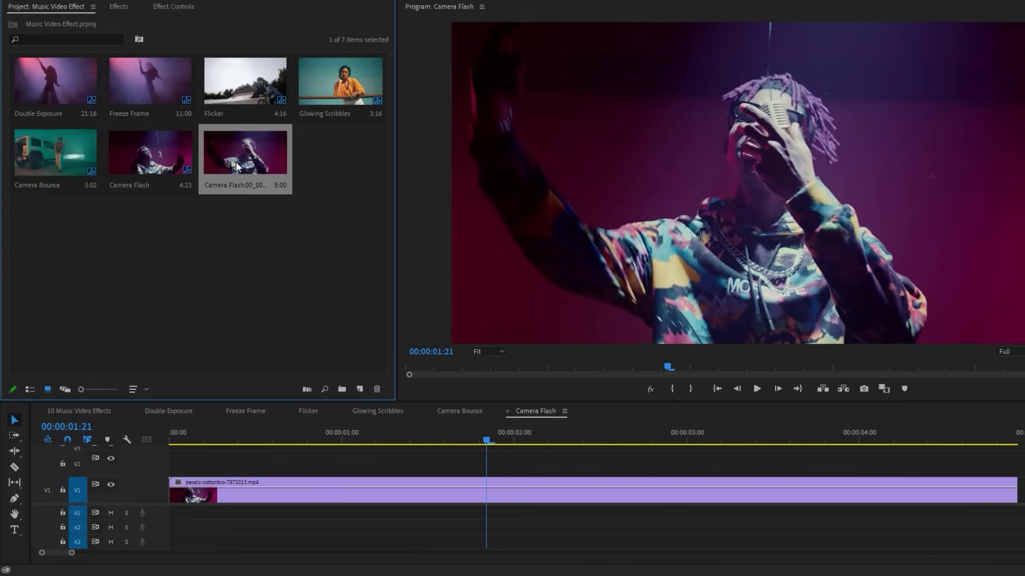
Place the exported still on V2 at 00:00:01:21 and shorten it to five frames, deleting everything past 00:00:02:01
drag(236, 162, 494, 466)
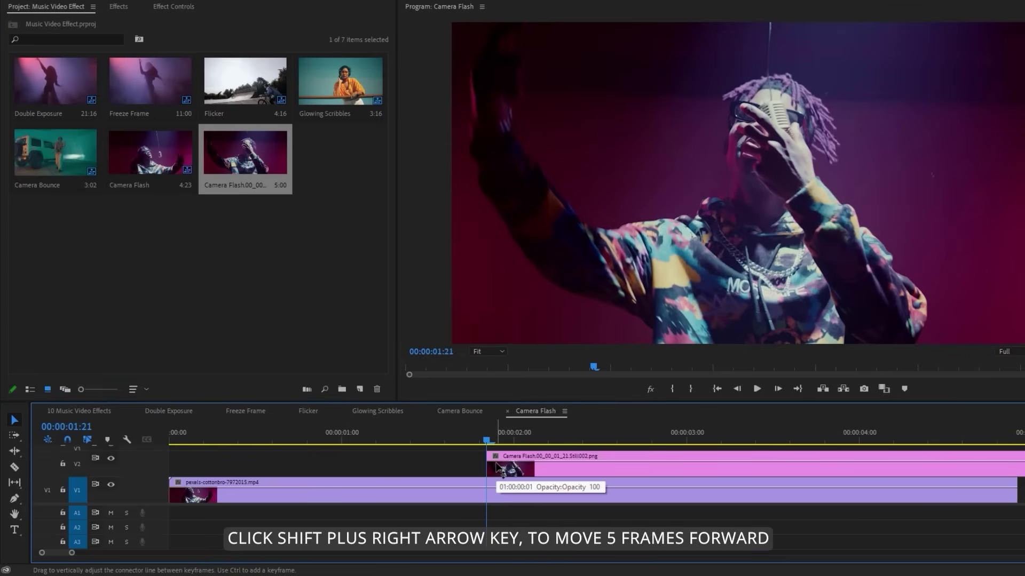
key(shift+Right)
click(546, 467)
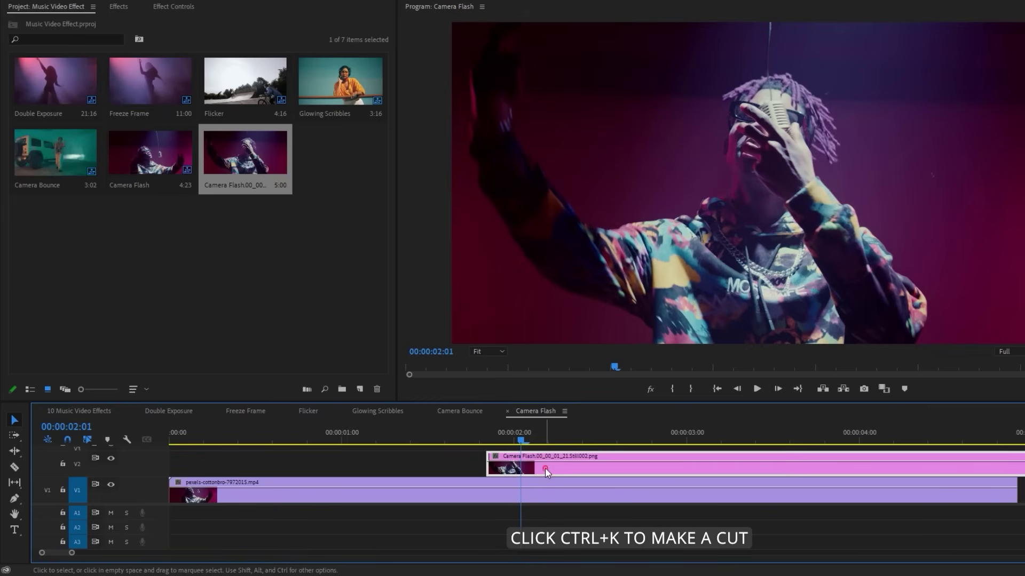
key(ctrl+k)
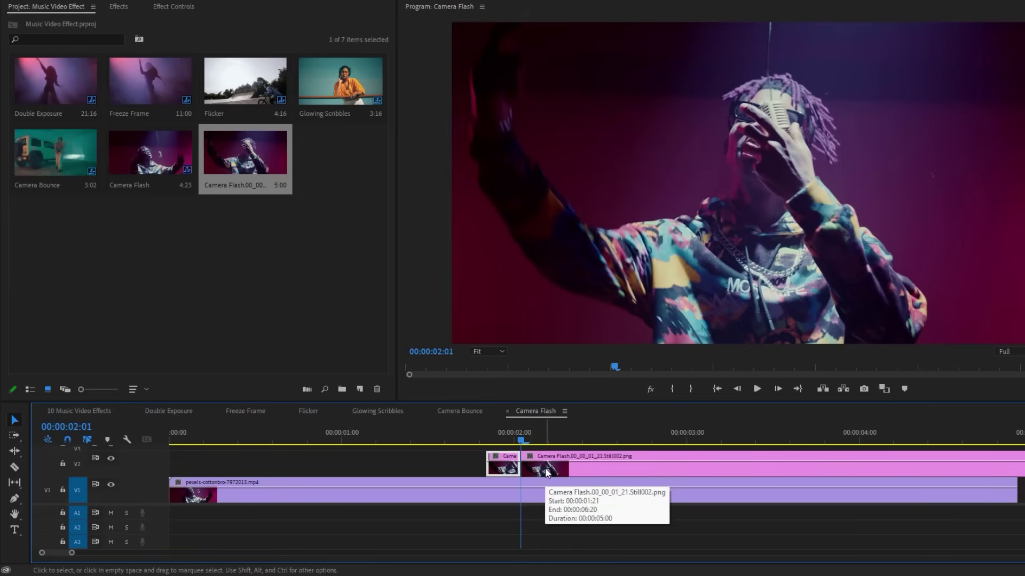
key(Delete)
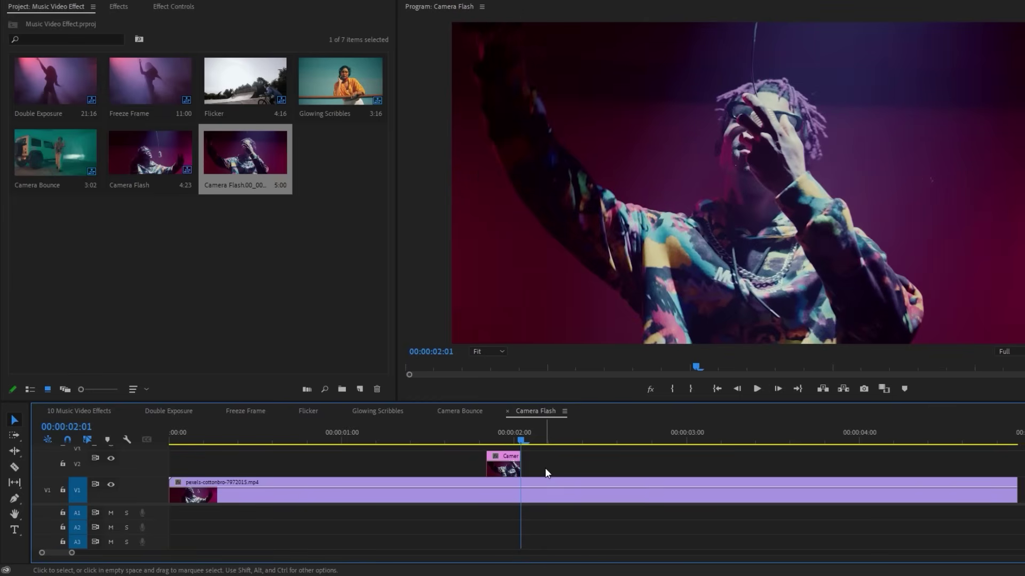
Apply the default transition to the end of the still and set its blend mode to Screen
right_click(517, 466)
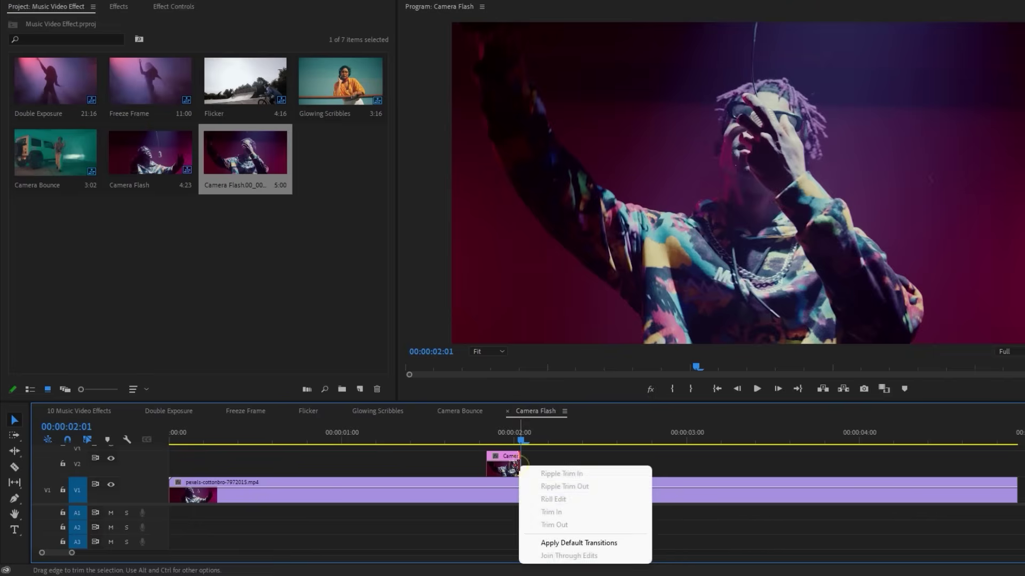
click(572, 544)
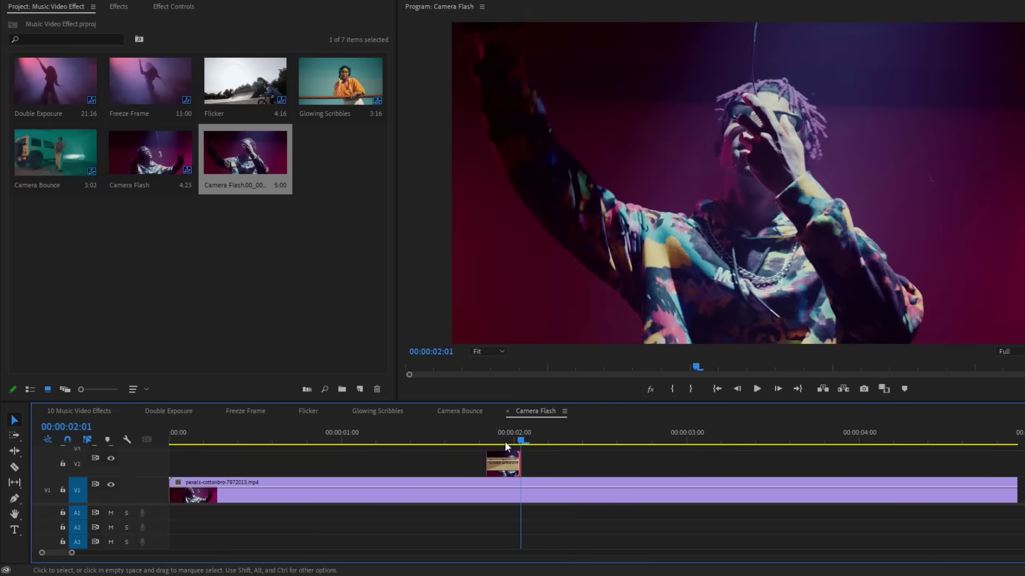
click(501, 435)
click(507, 455)
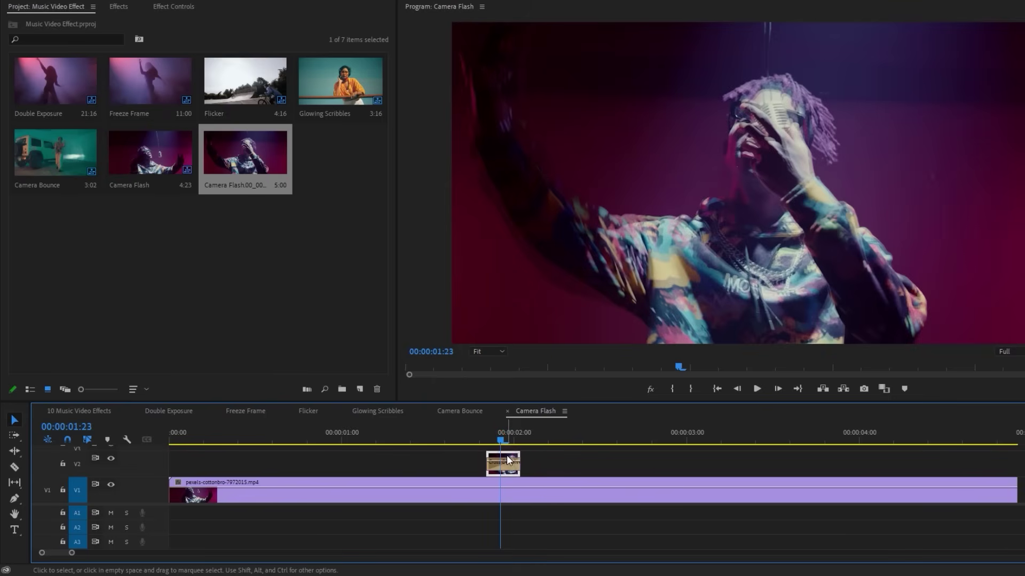
click(184, 9)
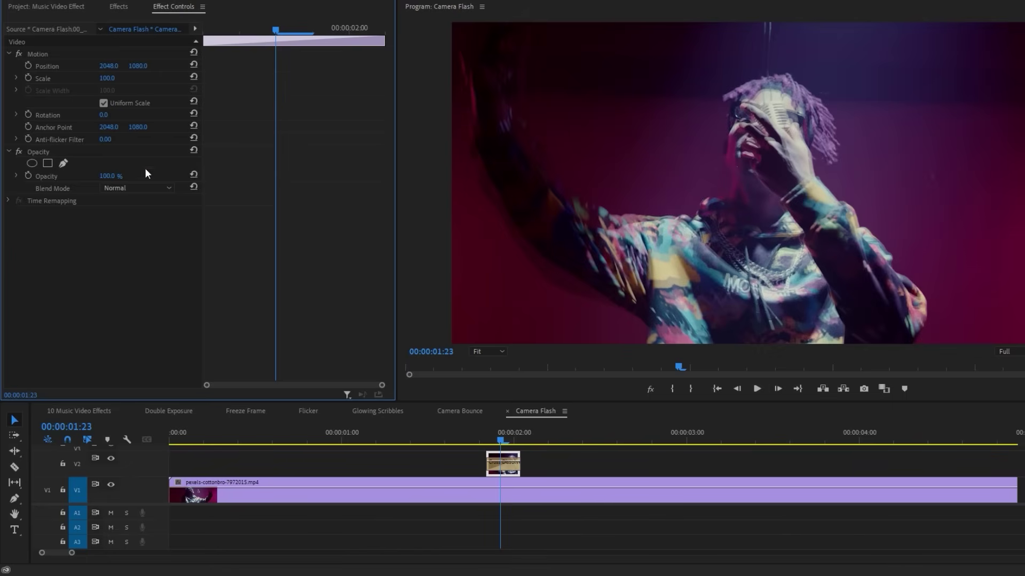
click(144, 187)
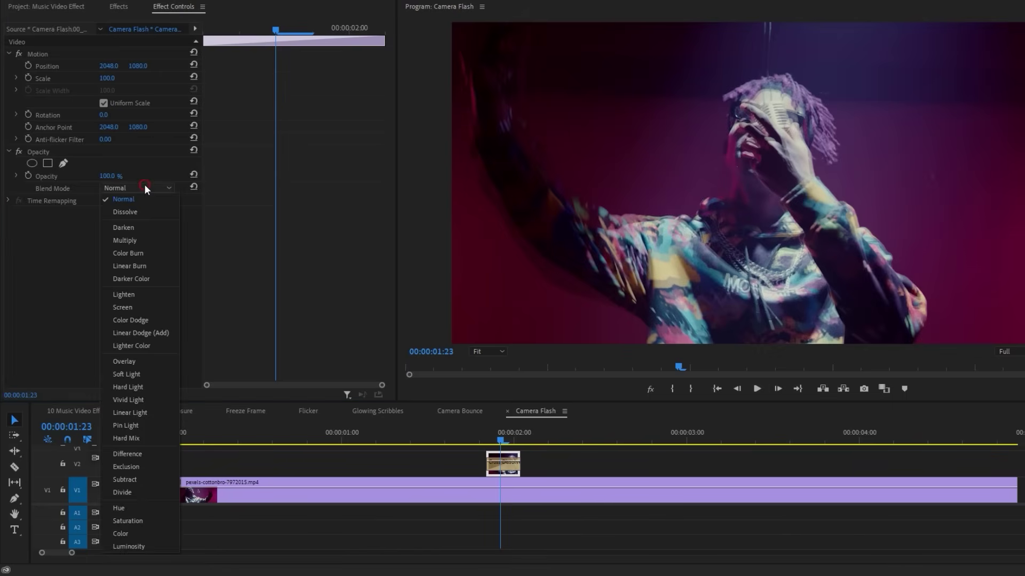
click(137, 306)
Enlarge the still to a scale of 122 and move it to about 1981.6, 1017.5 so it sits offset over the video
click(107, 78)
text(150)
key(Return)
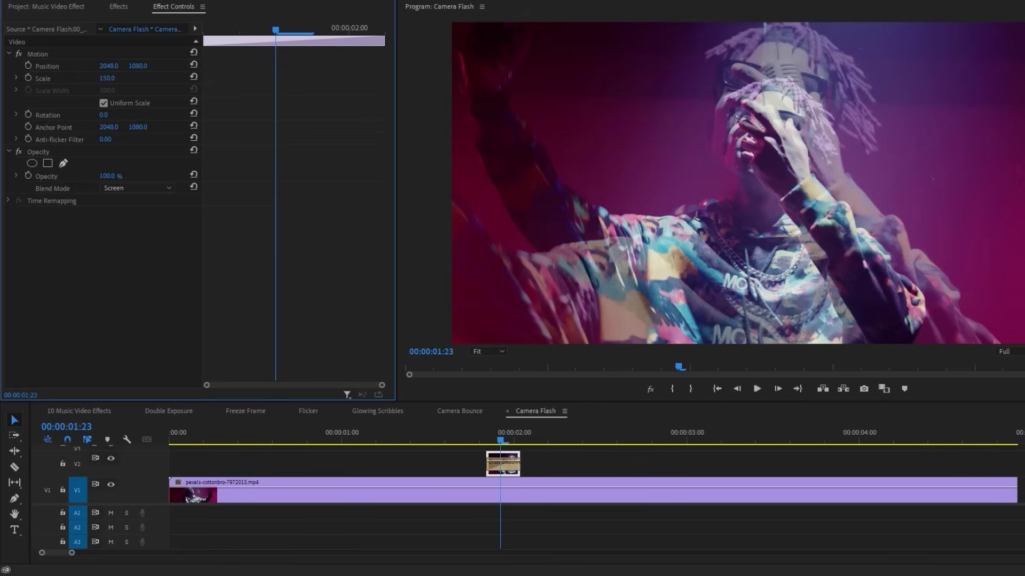
click(56, 53)
mouse_move(671, 143)
mouse_down()
mouse_move(670, 163)
mouse_move(662, 142)
mouse_up()
mouse_move(107, 78)
mouse_down()
mouse_move(90, 78)
mouse_move(105, 81)
mouse_up()
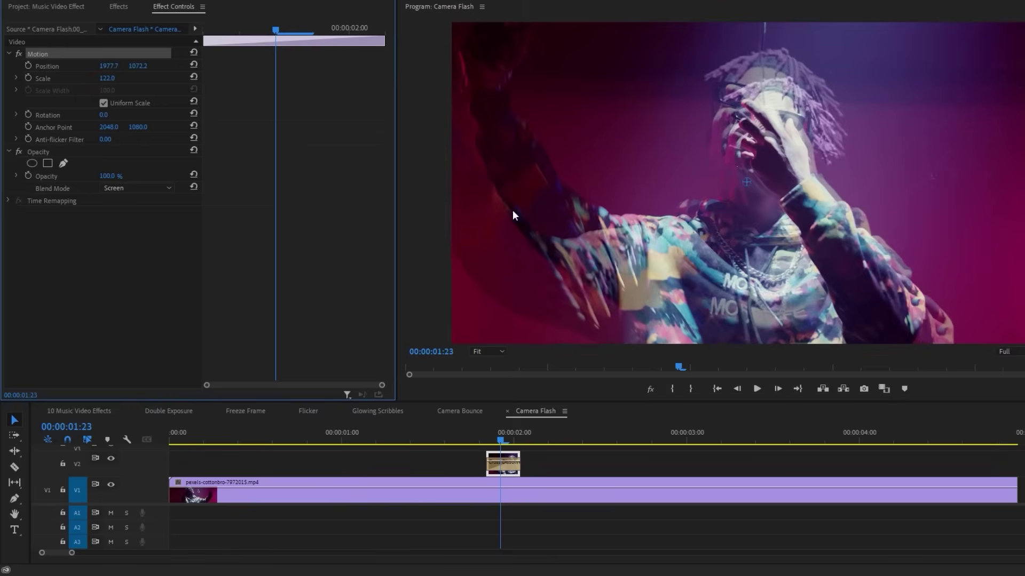
drag(712, 244, 712, 236)
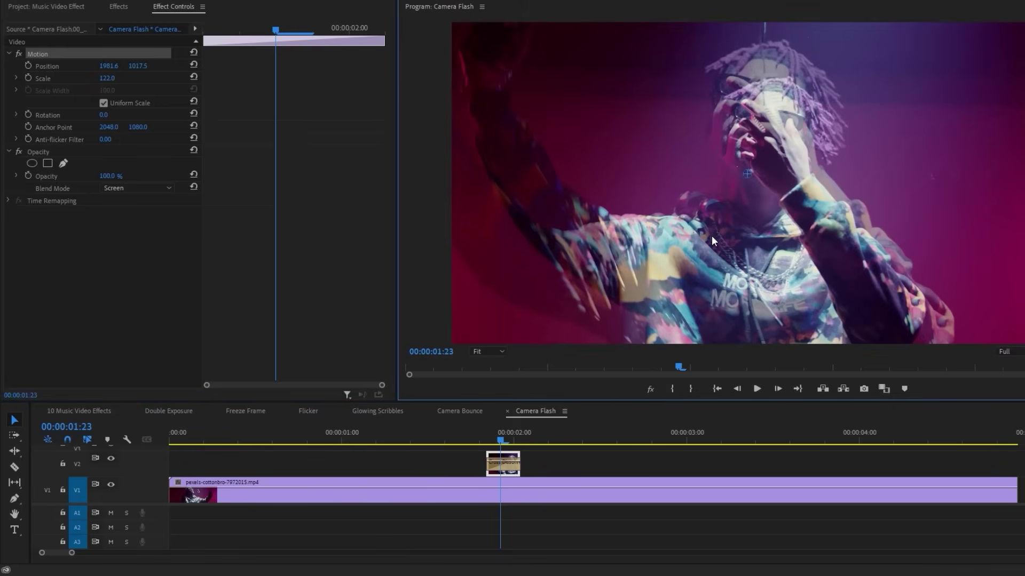
Play the Camera Flash sequence from about 00:00:01:14 to check the flash
click(459, 434)
key(space)
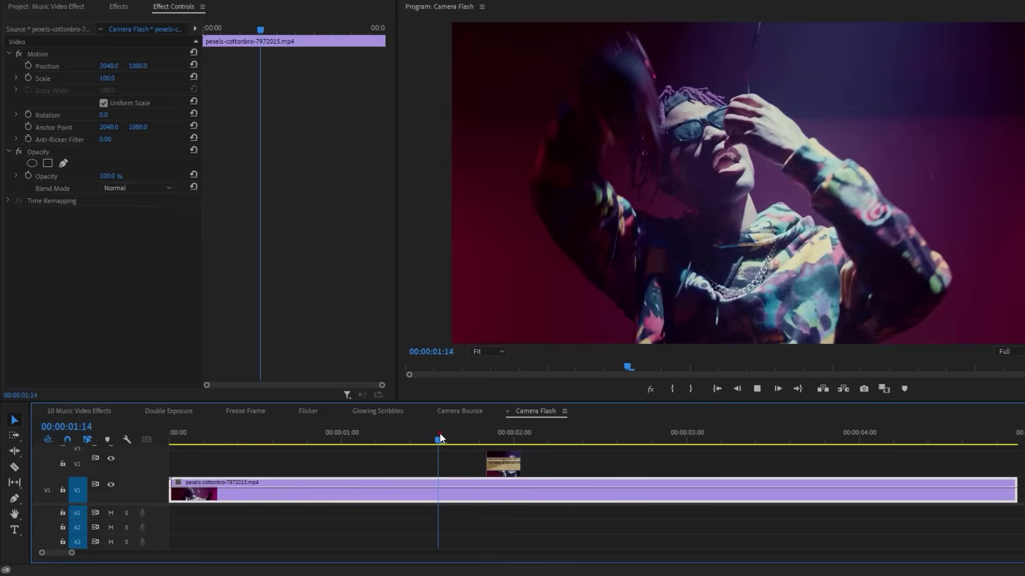
click(440, 434)
click(440, 433)
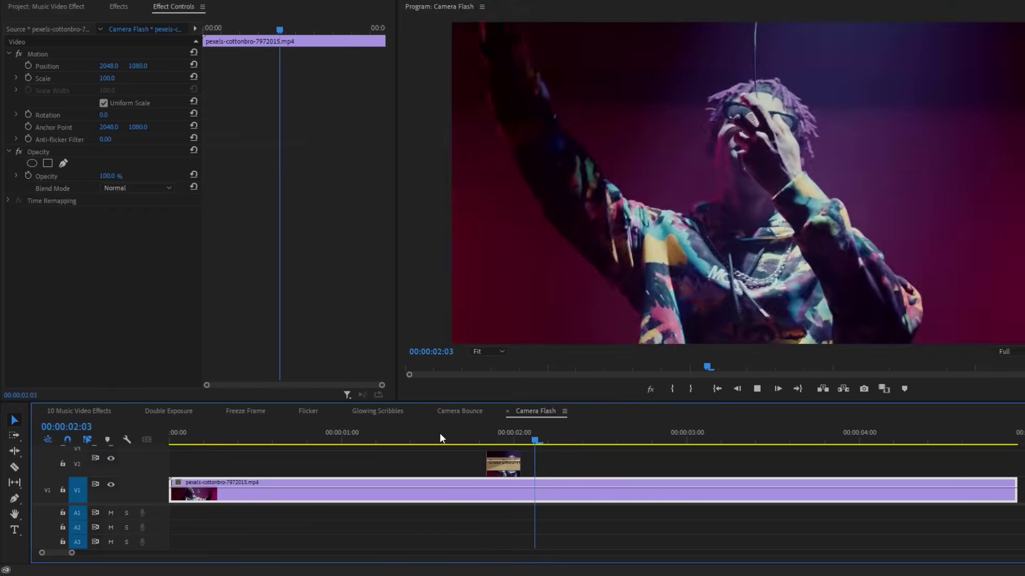
Lower the still's opacity to 45% and play the section again to check the softer flash
click(501, 433)
click(505, 451)
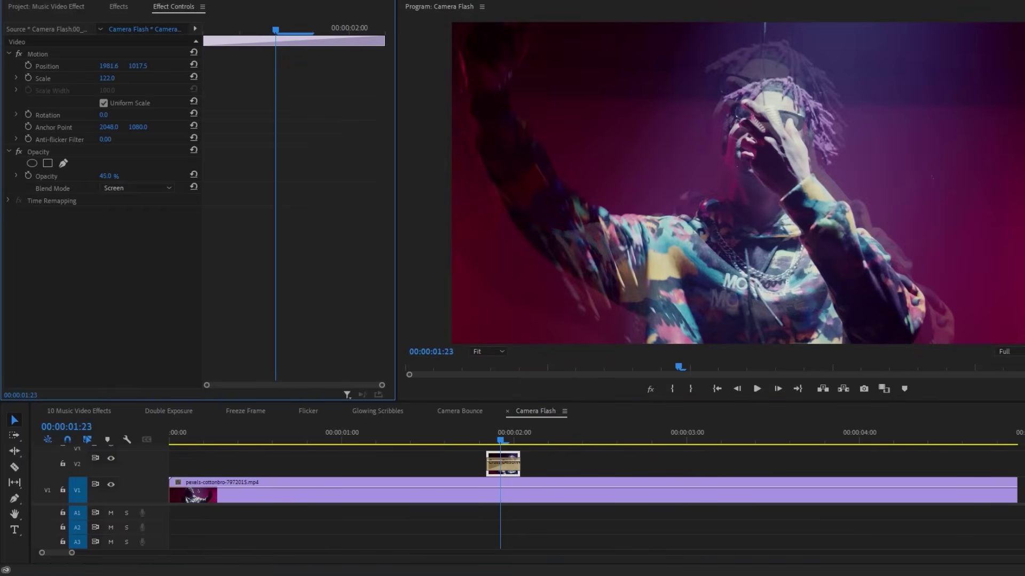
click(438, 435)
key(space)
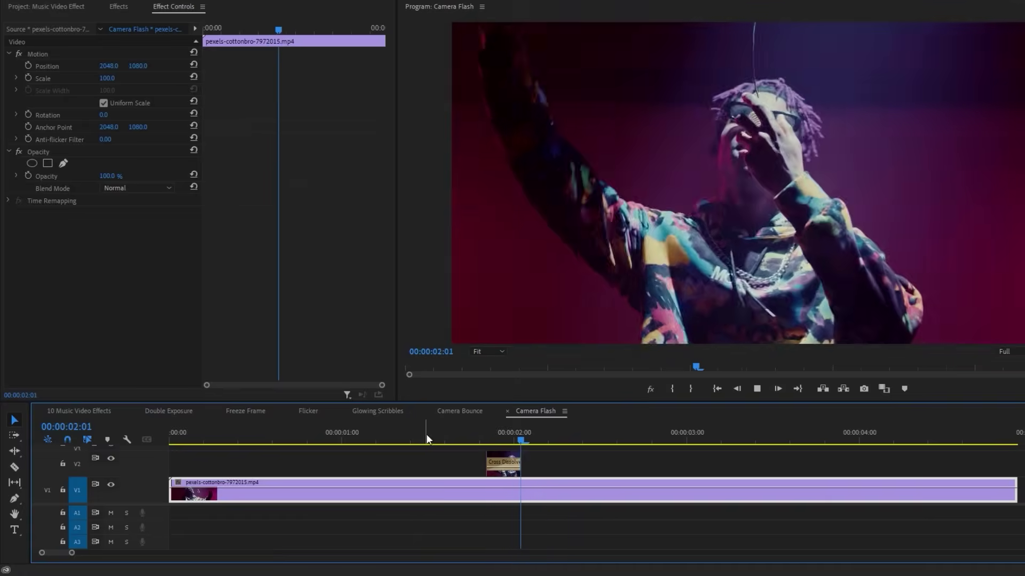
click(416, 436)
key(space)
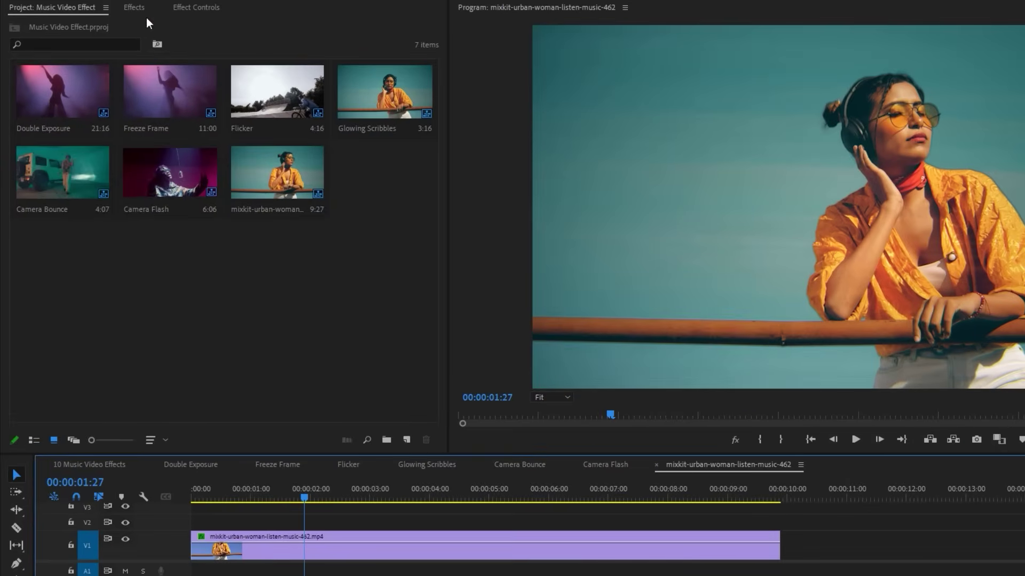
Find the VR Digital Glitch effect and apply it to the mixkit-urban-woman-listen-music-462.mp4 clip on V1
click(143, 10)
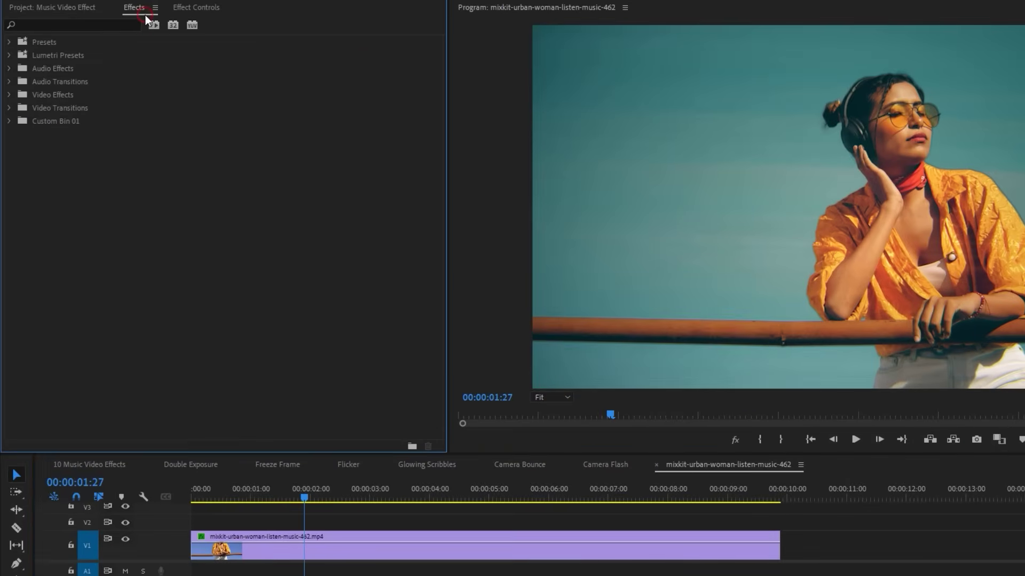
click(121, 23)
text(vR Dig)
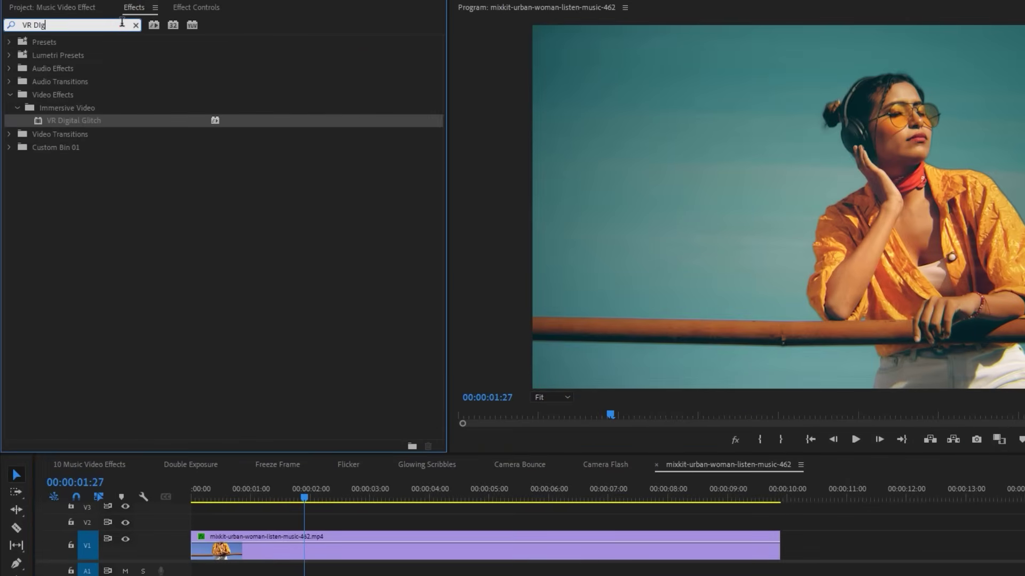
drag(112, 120, 287, 539)
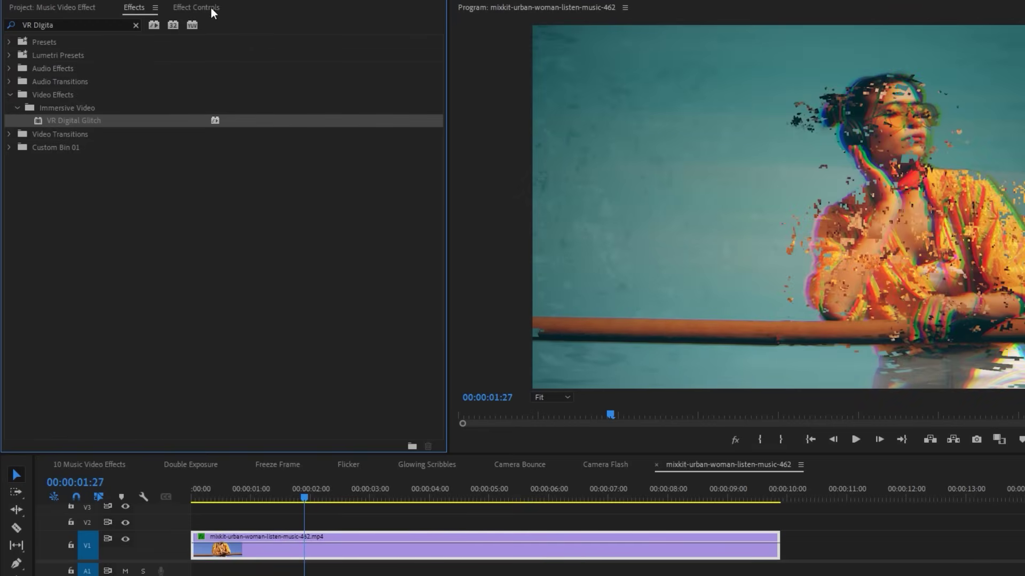
Set the glitch effect's Color Distortion to 100, Distortion Rate to 0 and Noise Strength to 50
click(196, 8)
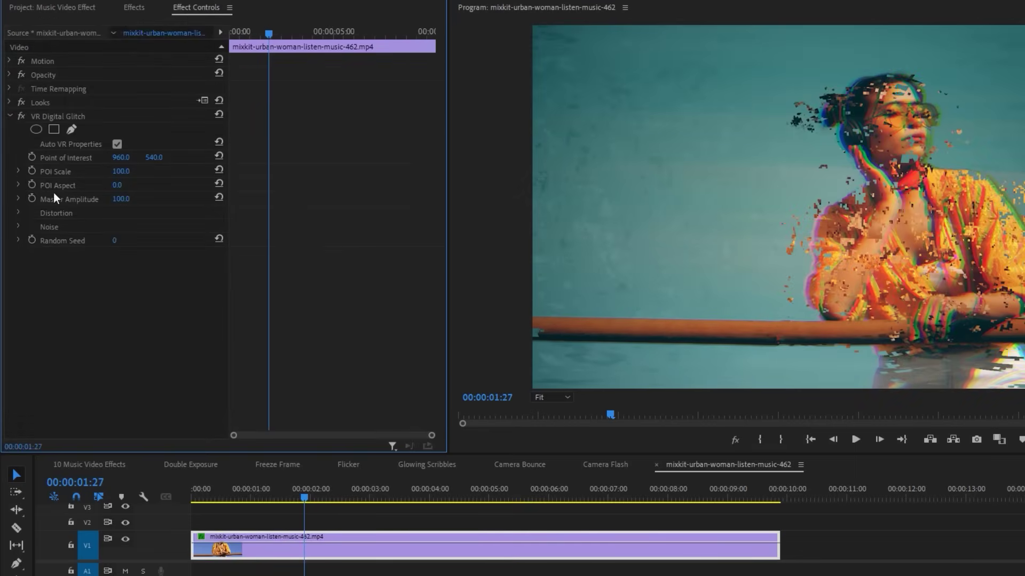
click(18, 213)
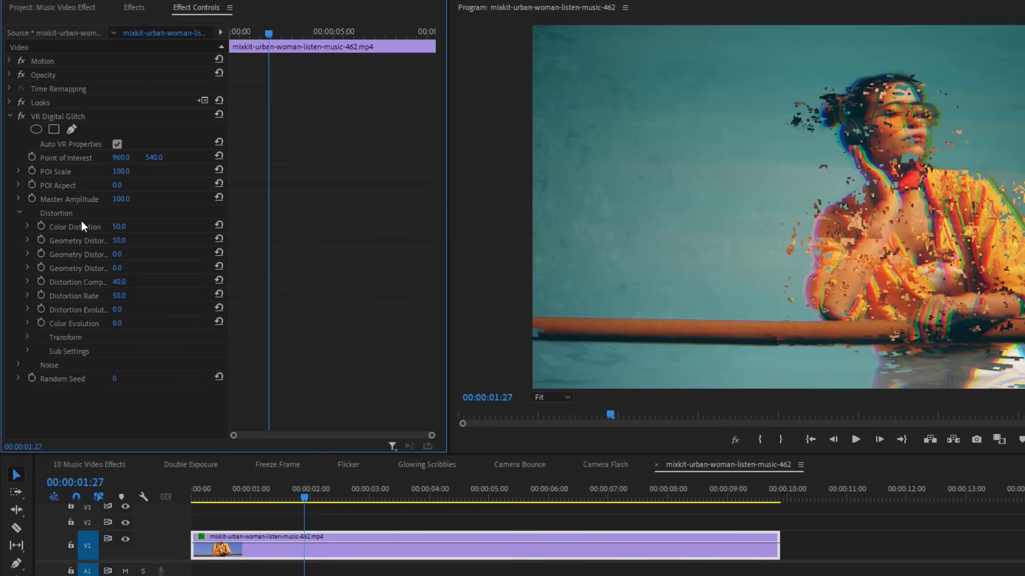
drag(116, 228, 160, 228)
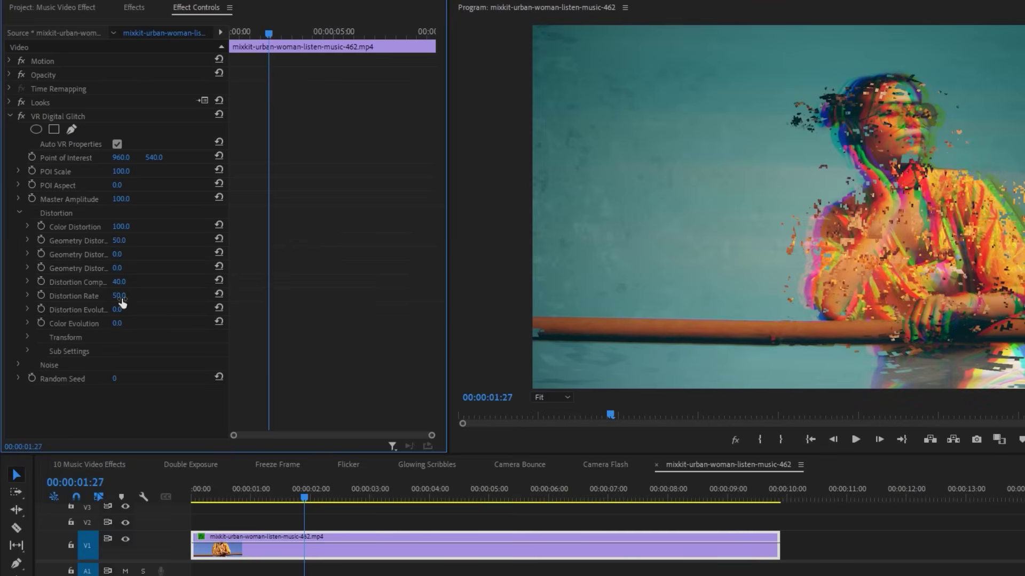
drag(120, 296, 80, 296)
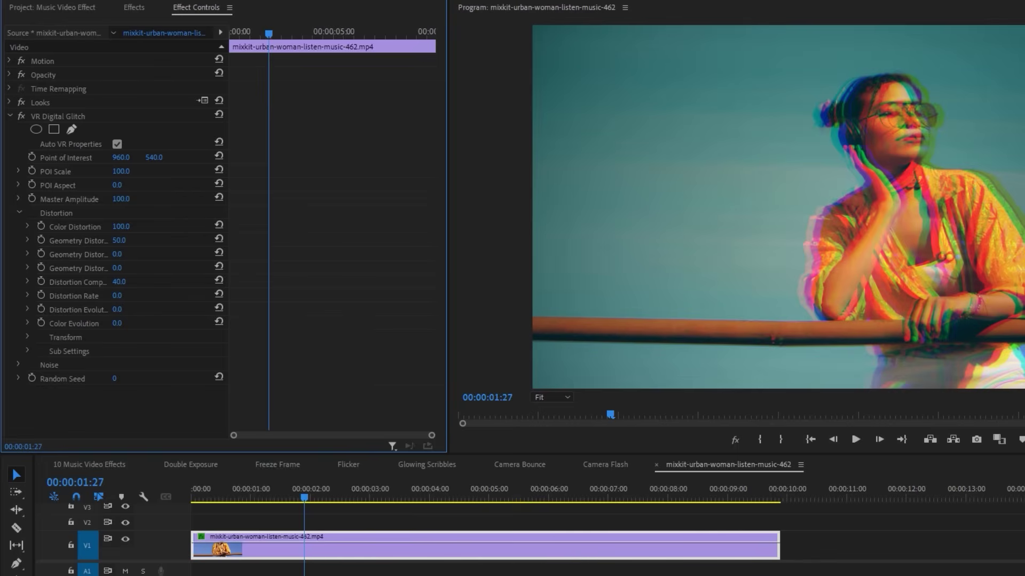
click(20, 364)
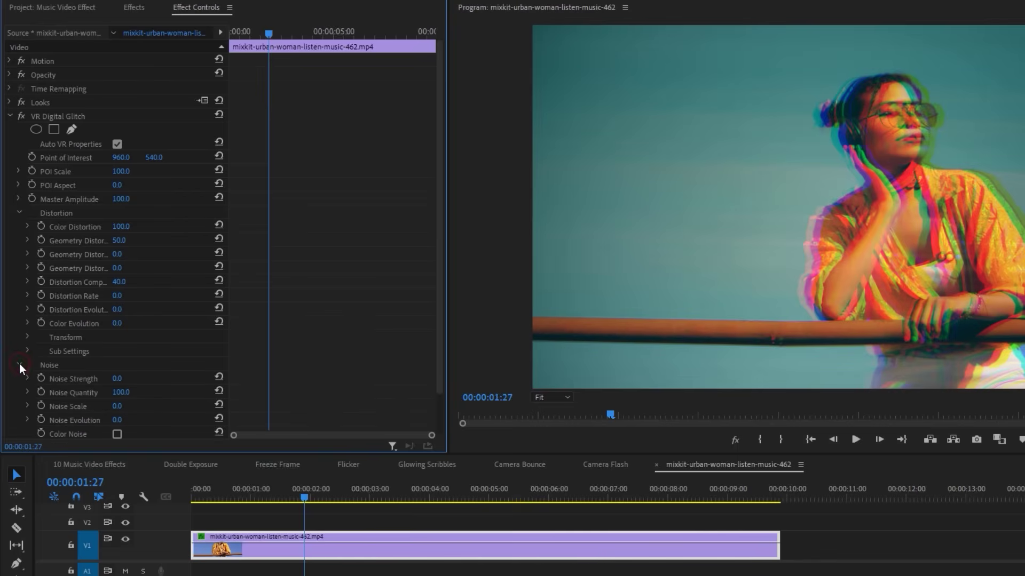
text(0)
key(Return)
Keyframe the Master Amplitude at 0 on 00:00:01:27, 100 on 00:00:02:02 and 0 on 00:00:02:07
click(29, 198)
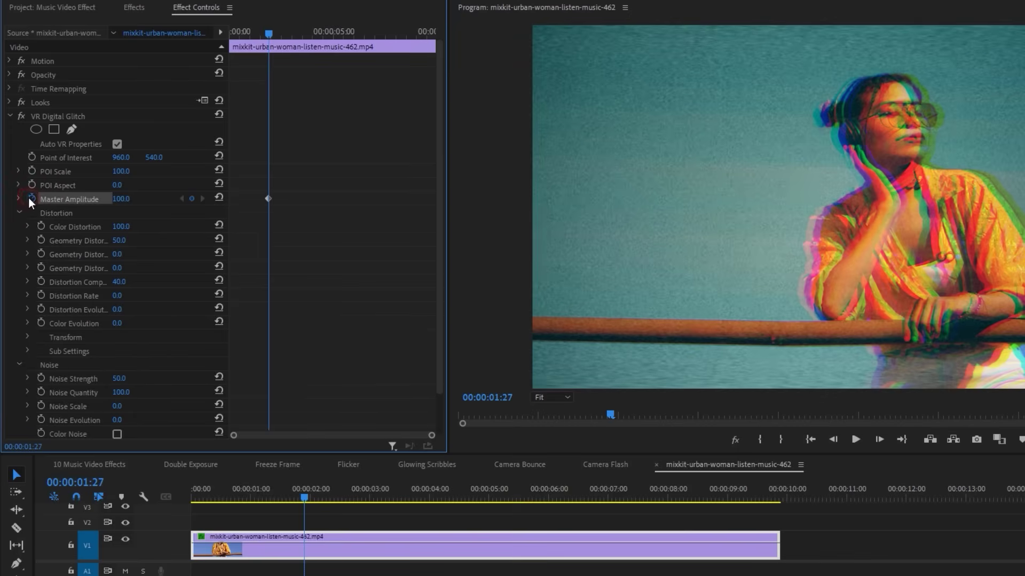
drag(115, 200, 59, 199)
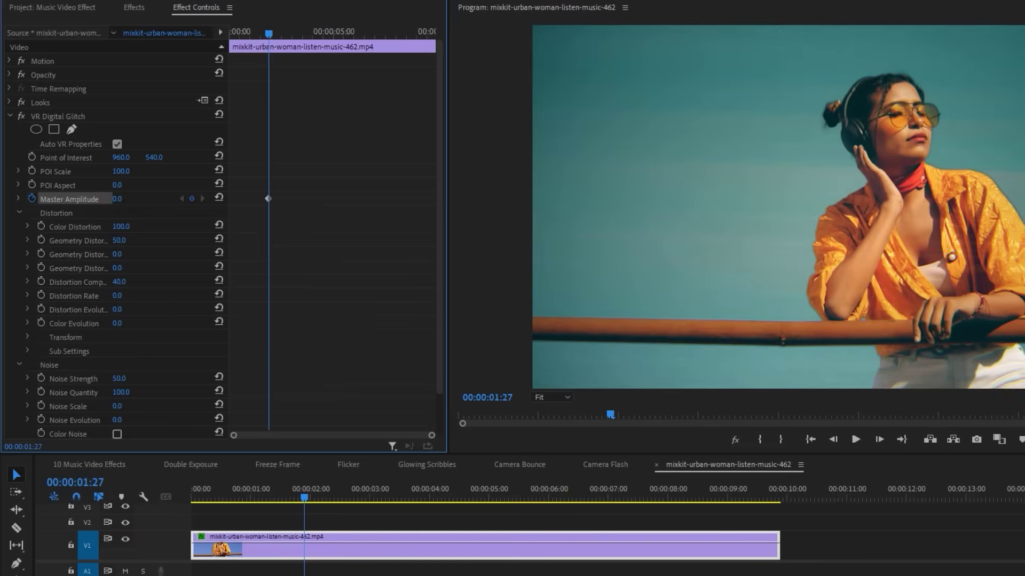
key(shift+Right)
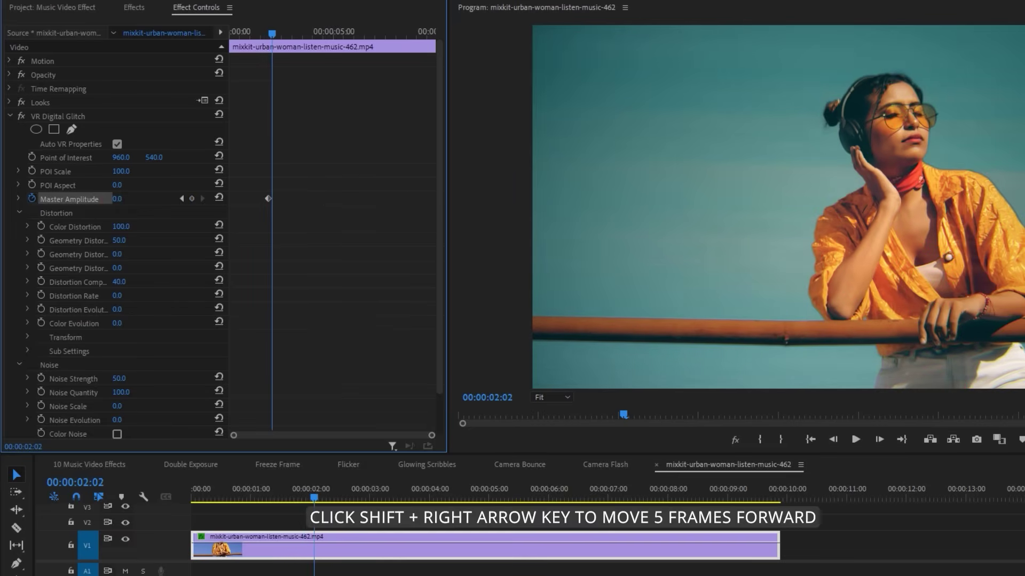
drag(122, 207, 176, 207)
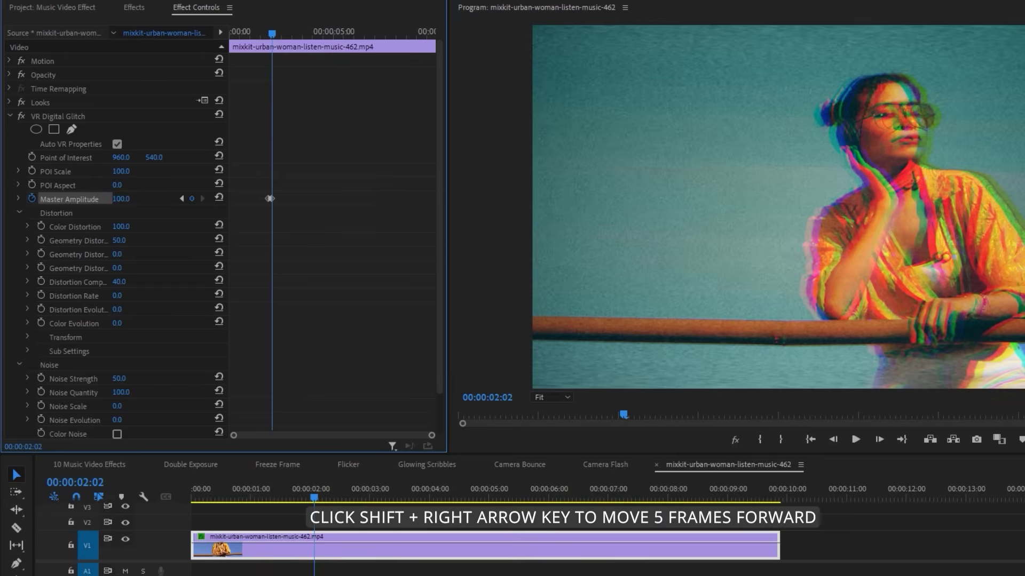
key(shift+Right)
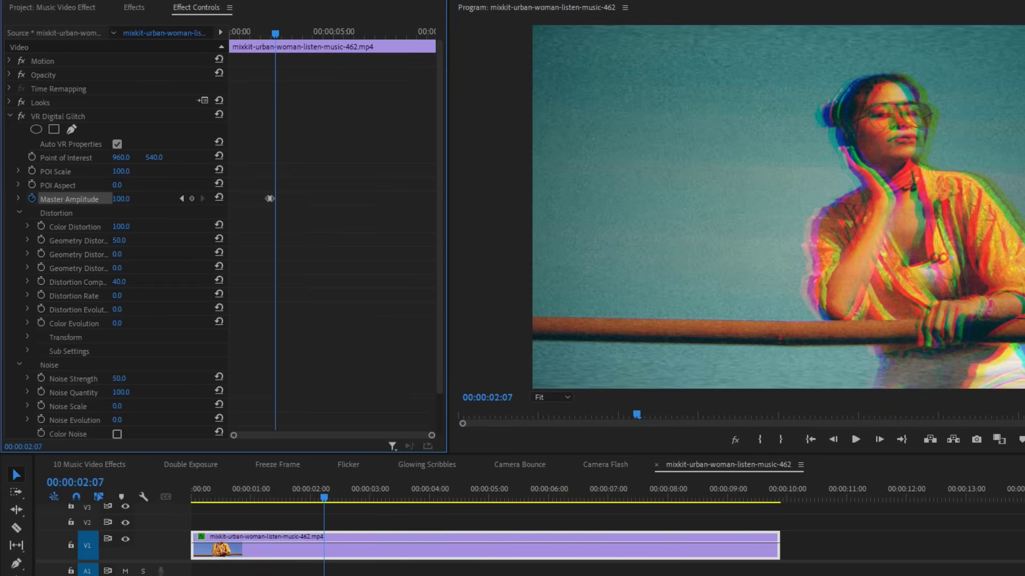
drag(121, 199, 67, 200)
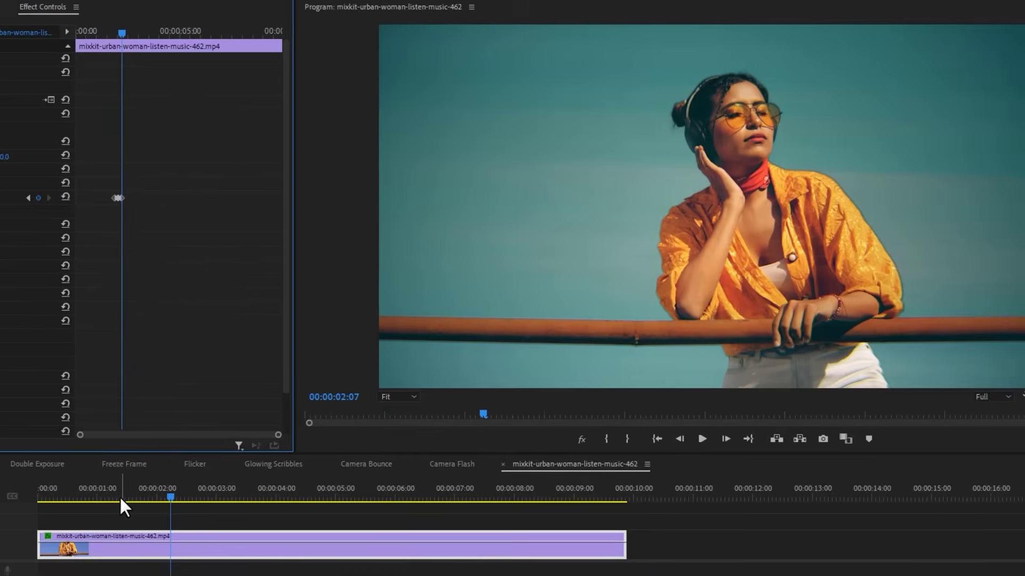
Play the section around the Master Amplitude keyframes to check the glitch
click(269, 496)
key(space)
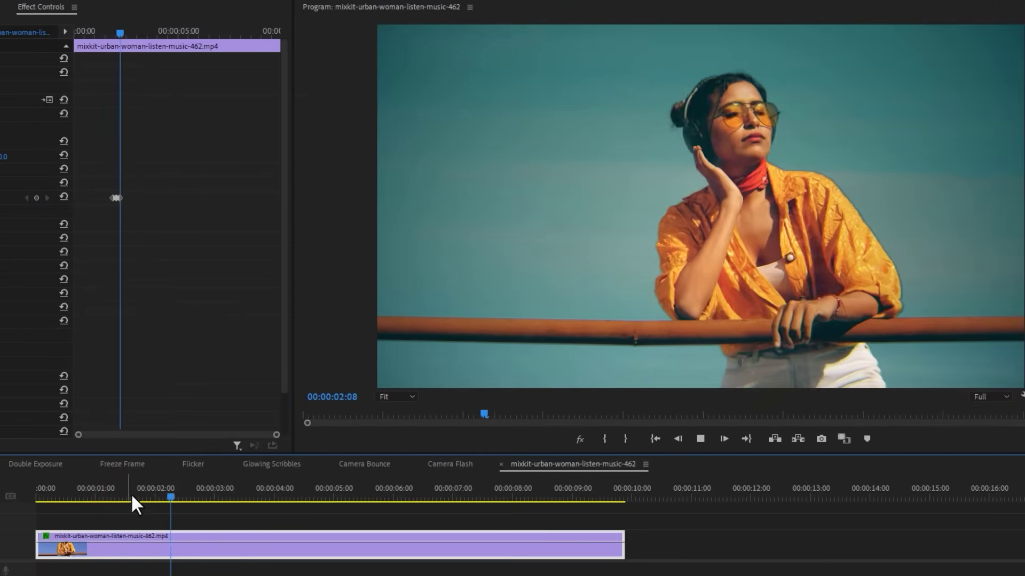
click(139, 494)
Space the three Master Amplitude keyframes farther apart, keeping the first at 00:00:01:27, to lengthen the glitch
click(149, 493)
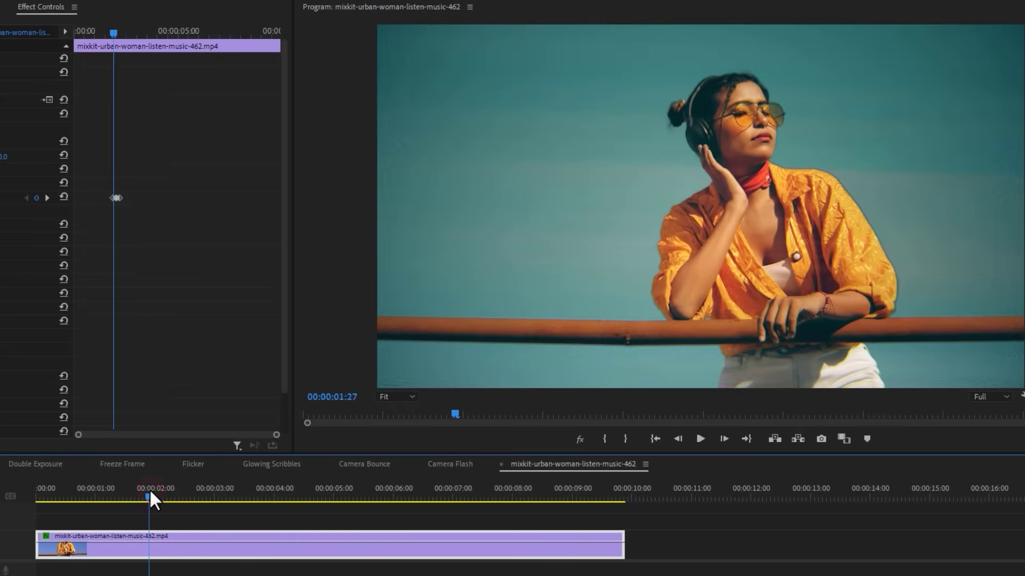
drag(276, 435, 203, 434)
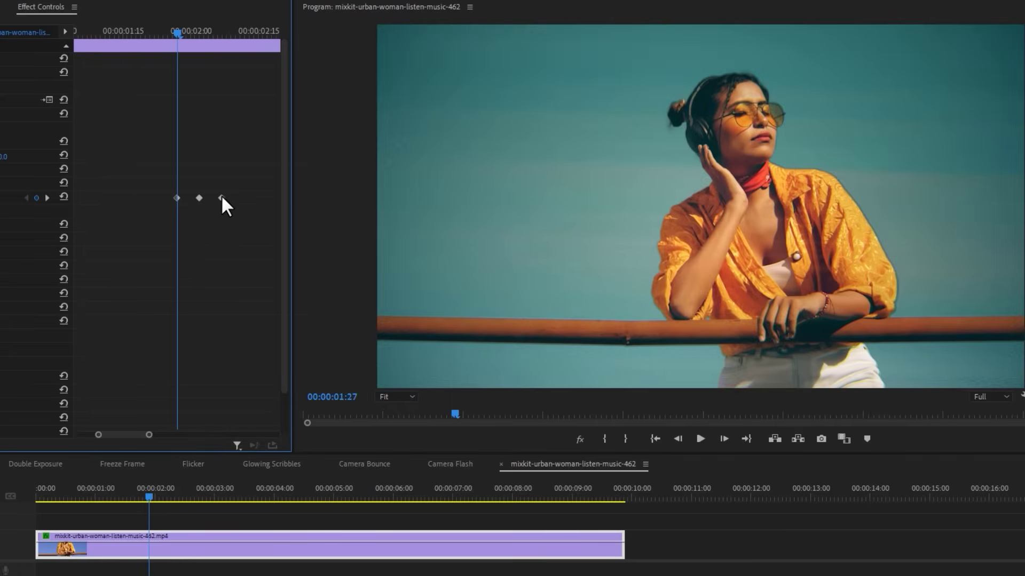
drag(250, 198, 214, 198)
Play the sequence from about 00:00:01:00 to check the lengthened glitch
drag(138, 495, 94, 499)
key(space)
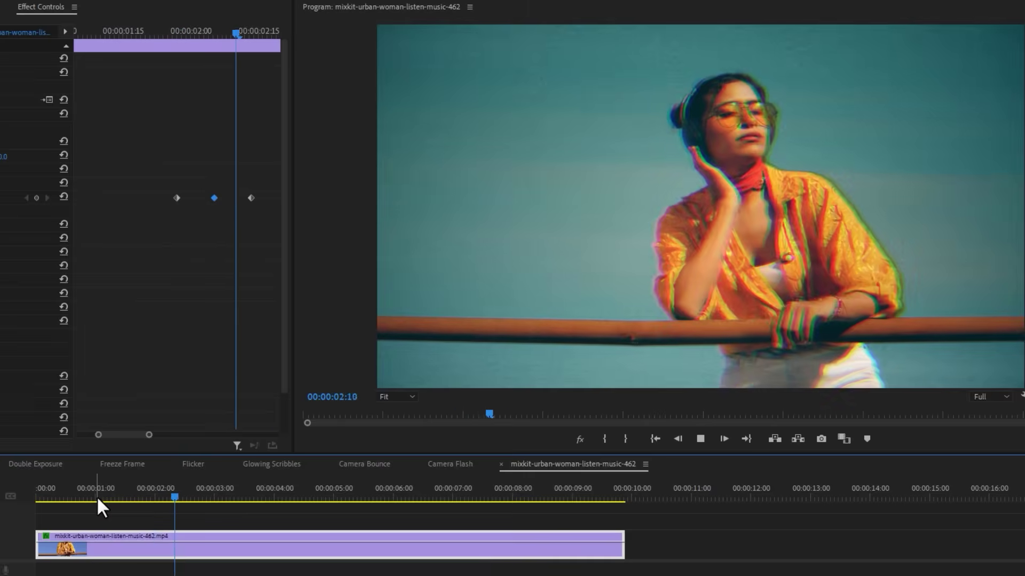
click(97, 495)
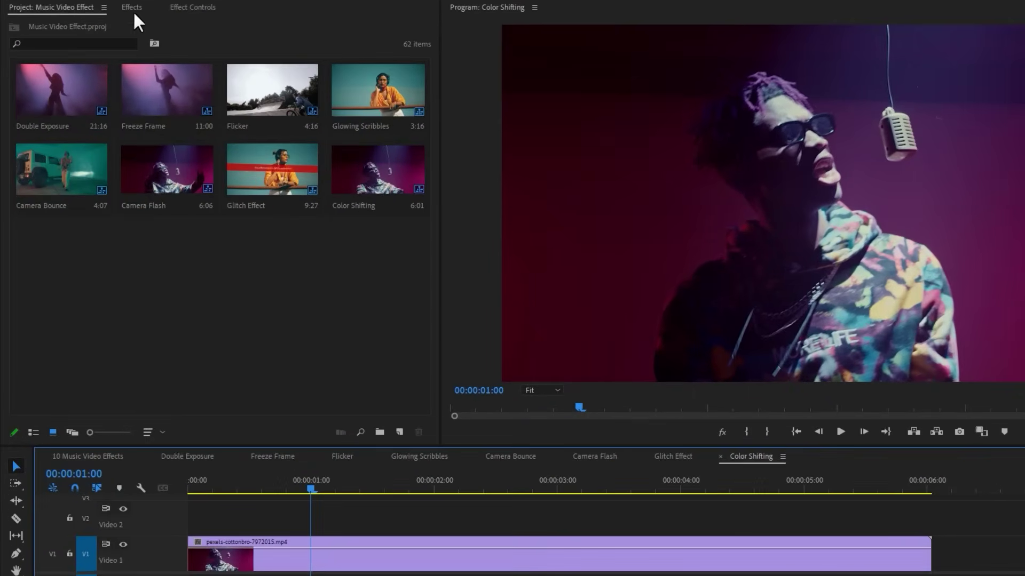
Find the Color Balance (HLS) effect and apply it to the clip in the Color Shifting sequence
click(133, 8)
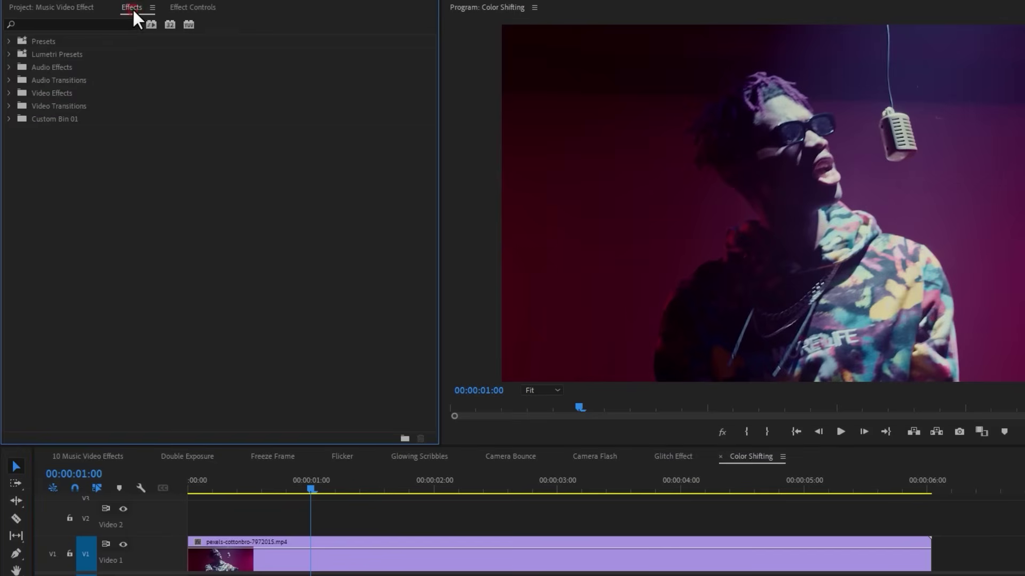
click(111, 24)
text(Color HLS)
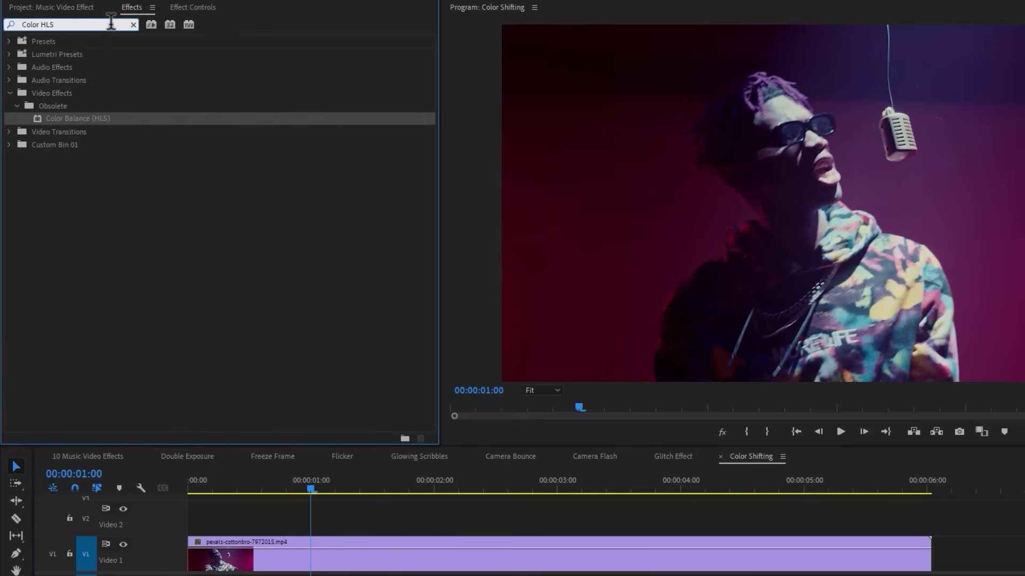
drag(112, 117, 139, 146)
drag(296, 497, 298, 545)
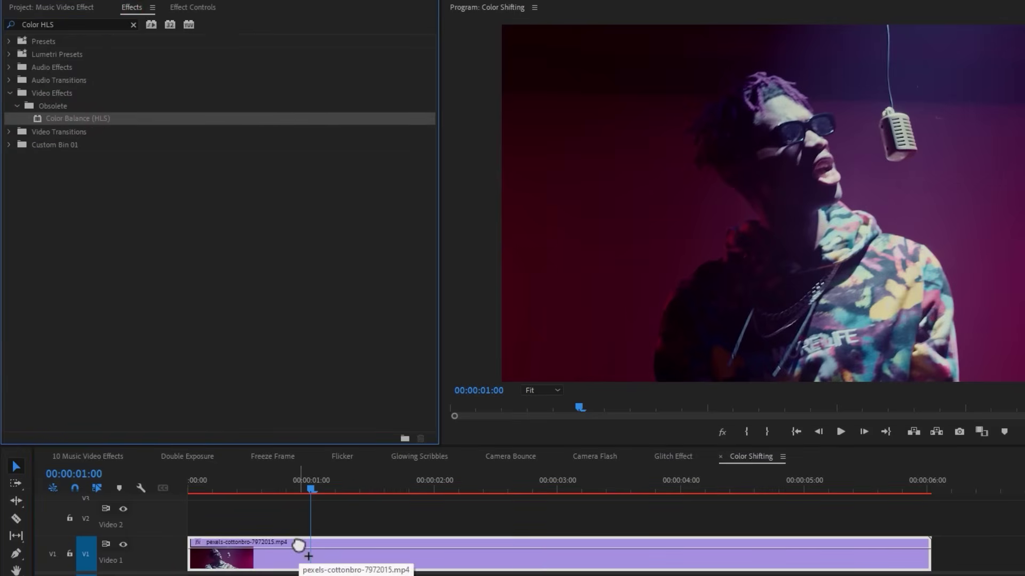
Keyframe the Hue at 0 on 00:00:01:00, 1x38.0° on 00:00:02:00 and reset to 0 on 00:00:03:00
click(198, 7)
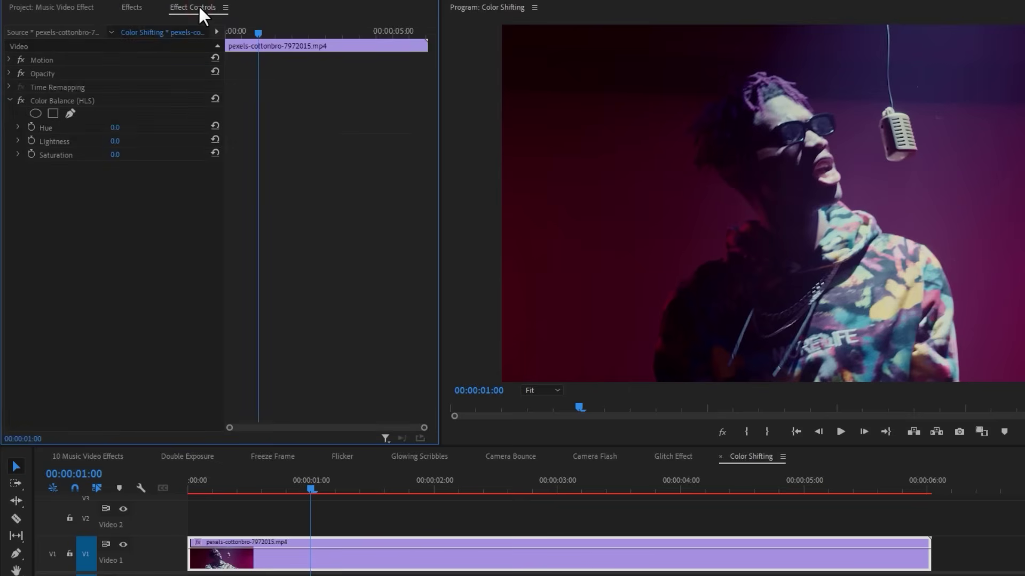
click(31, 125)
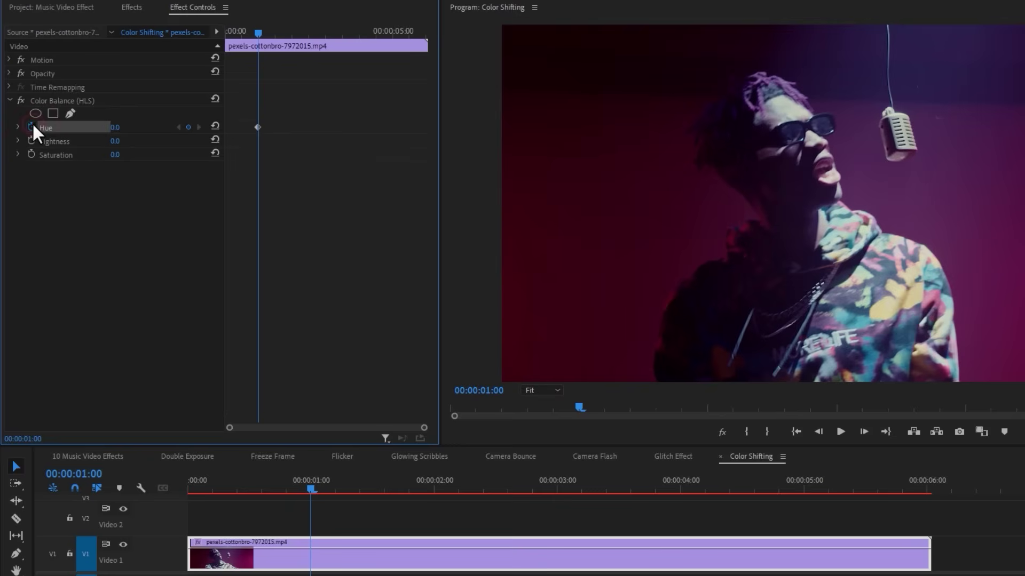
click(433, 489)
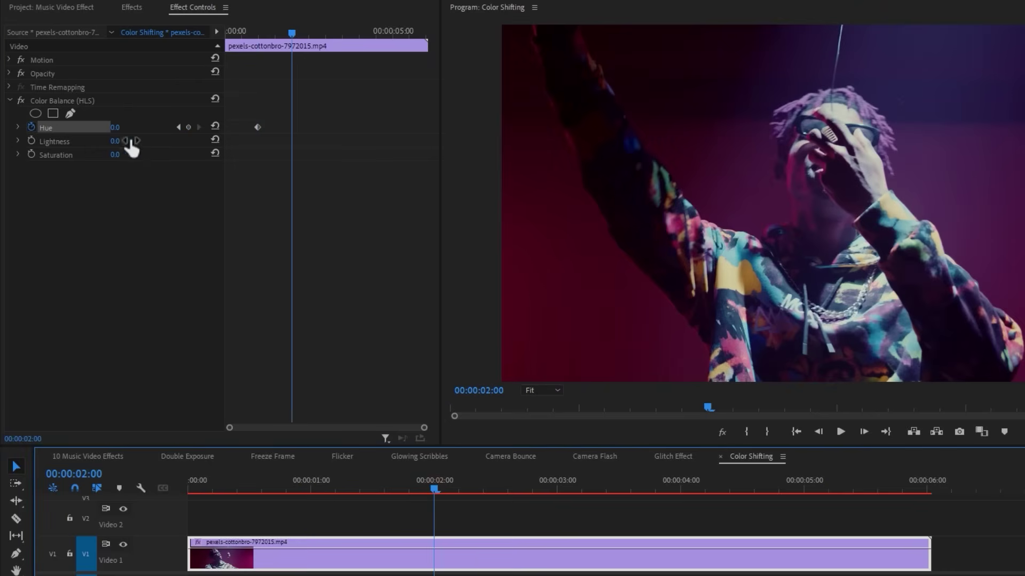
drag(115, 128, 203, 128)
click(556, 486)
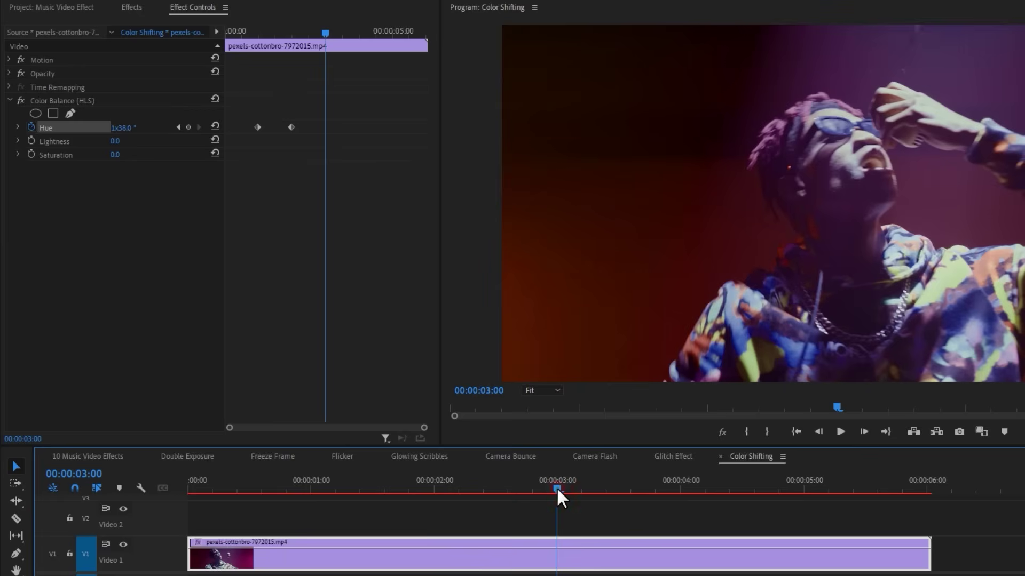
click(216, 126)
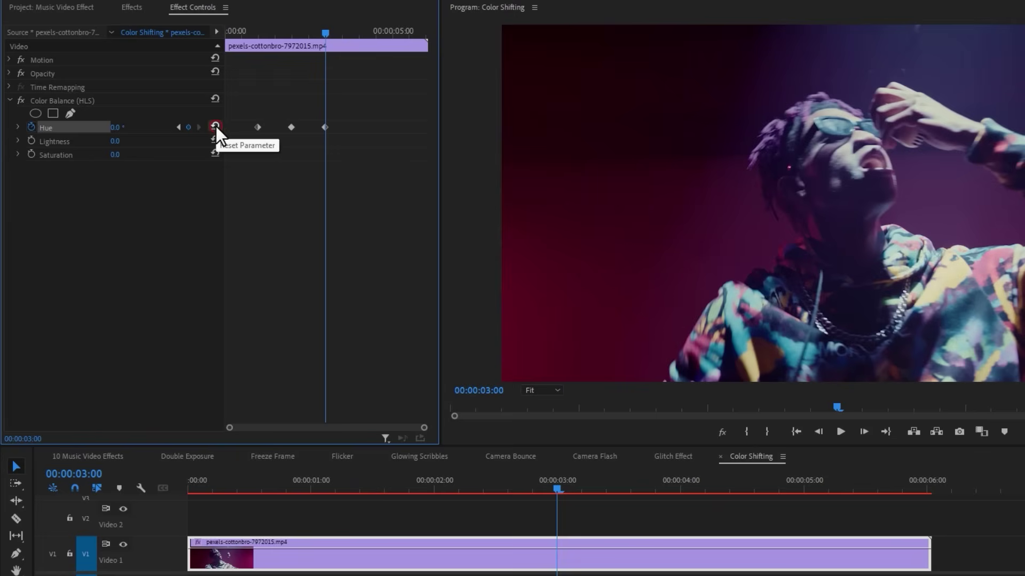
Render the Color Shifting sequence and play it back to check the hue change
key(Return)
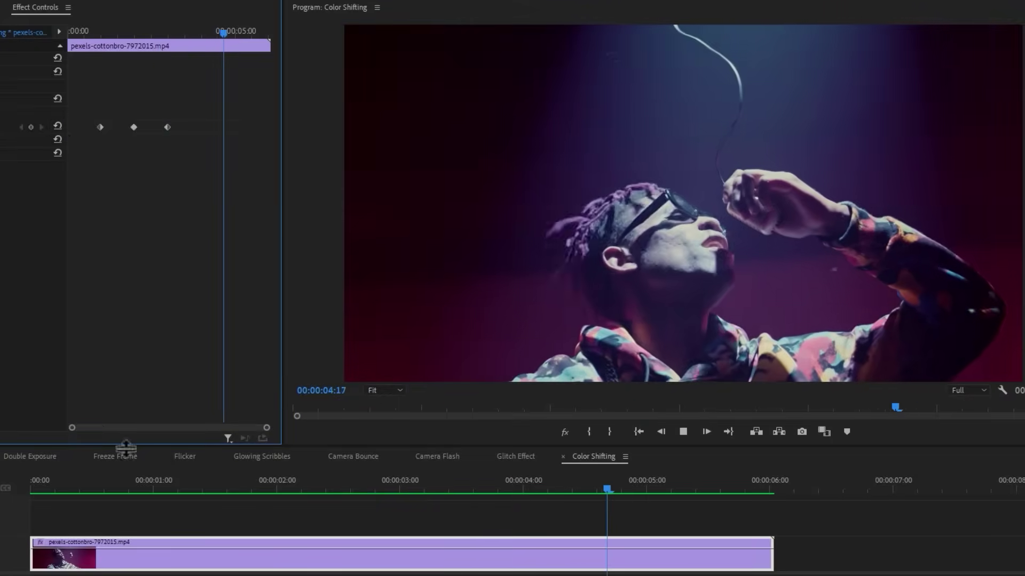
click(143, 488)
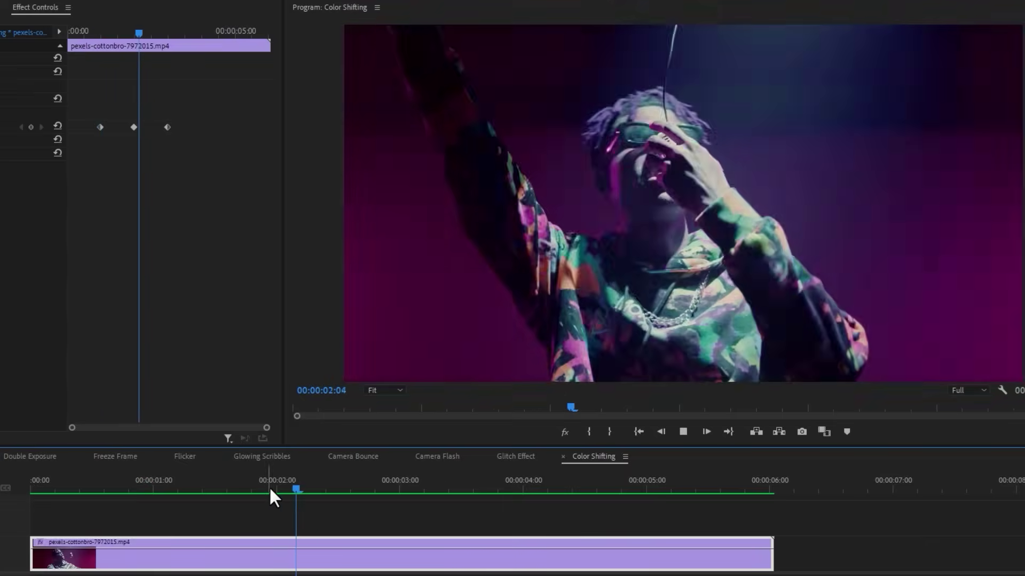
Change the middle Hue keyframe at 00:00:02:00 to 203°
click(275, 486)
drag(266, 427, 228, 430)
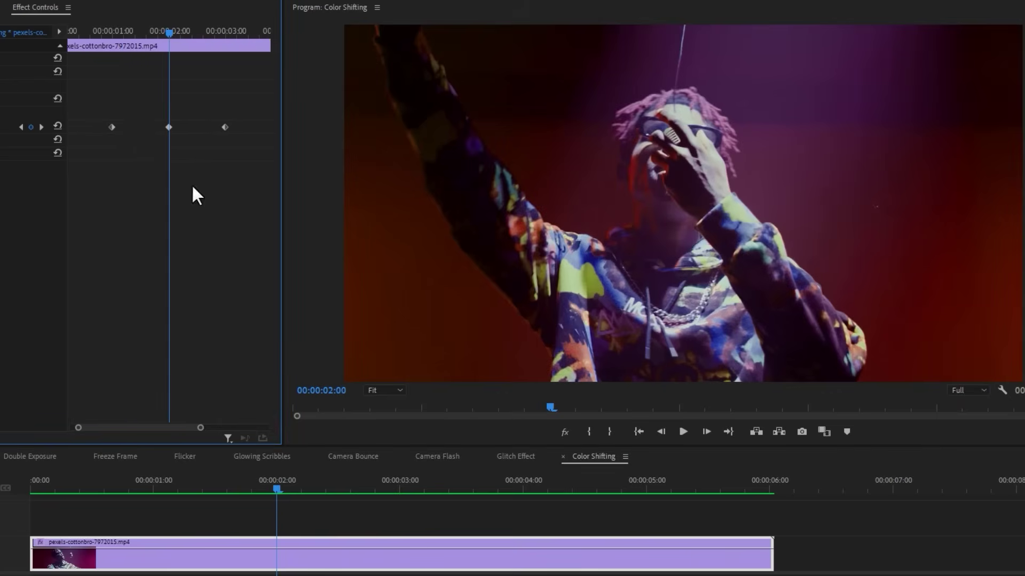
click(168, 127)
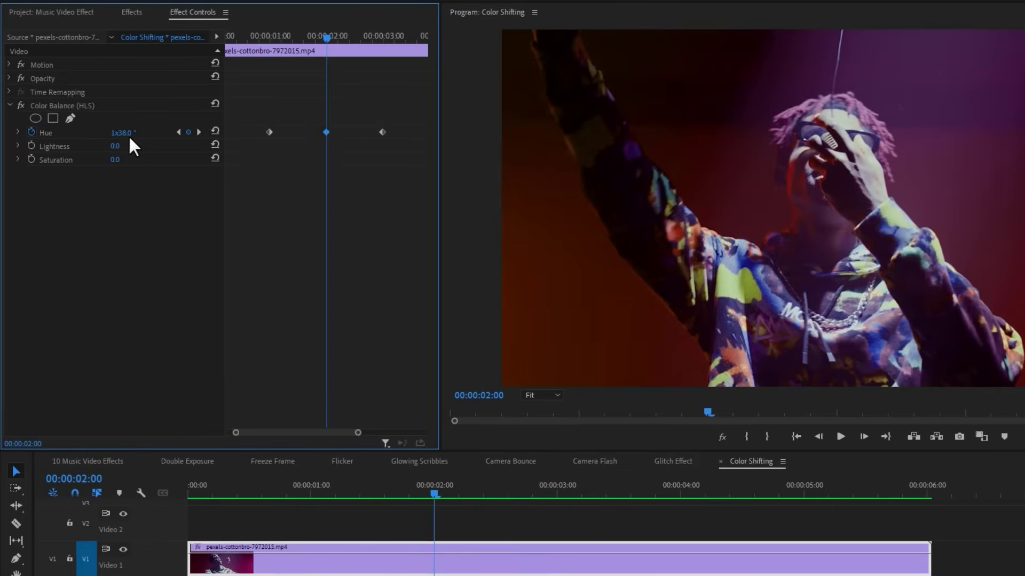
click(110, 132)
text(203)
key(Return)
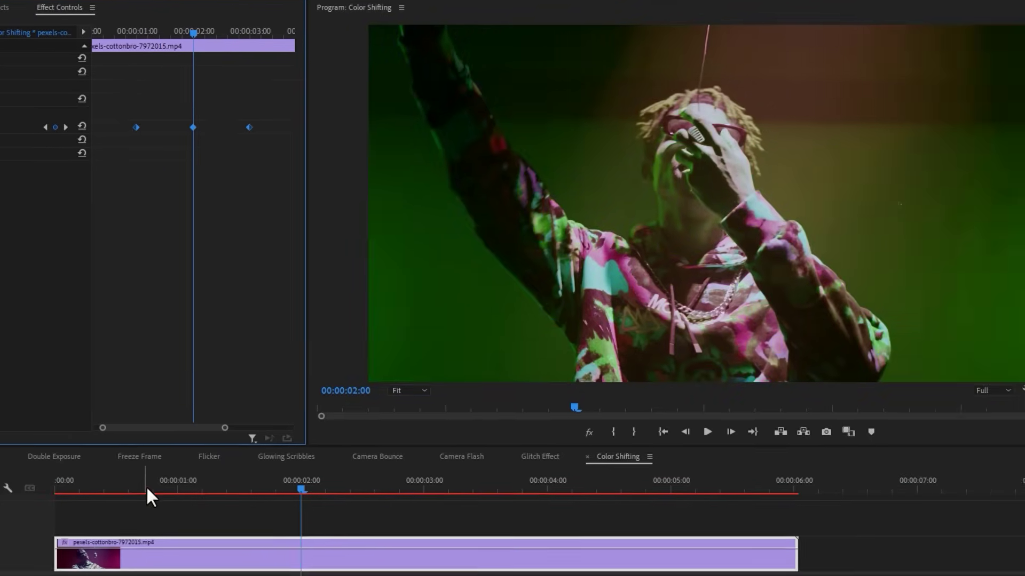
Render the Color Shifting sequence again and replay it to check the stronger color shift
click(279, 491)
key(Return)
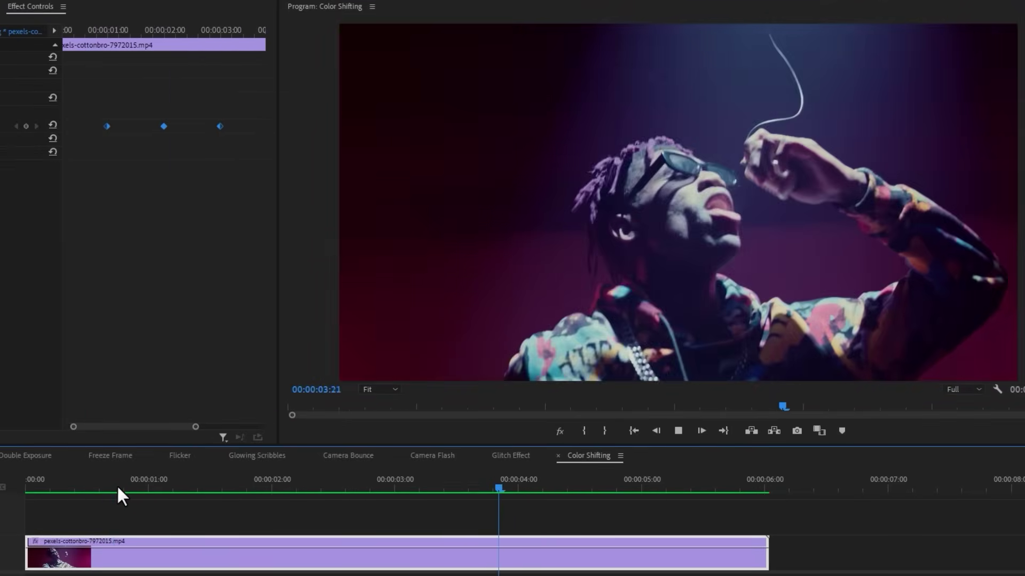
click(116, 484)
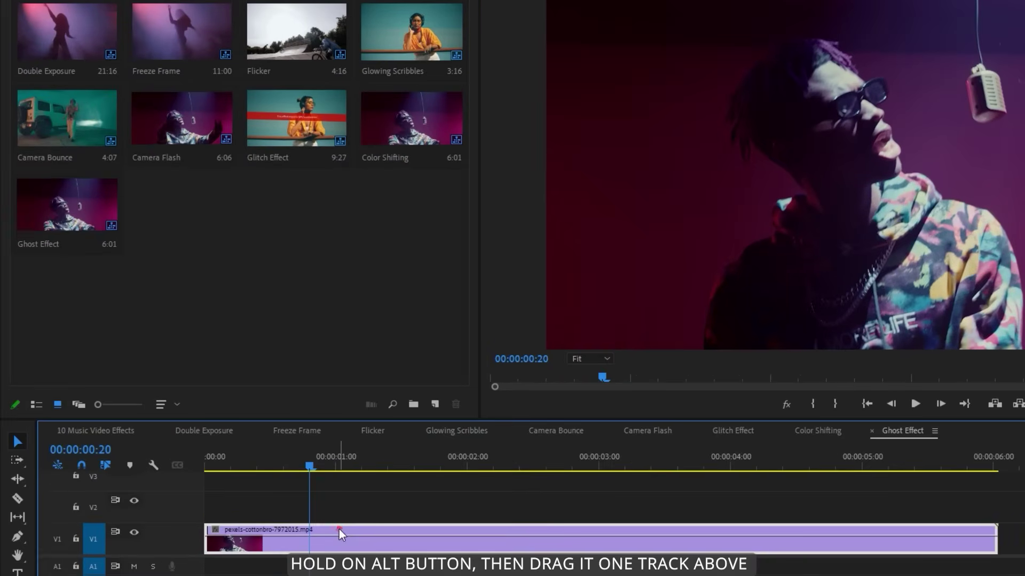
Duplicate the pexels-cottonbro-7972015.mp4 clip onto track V2 in the Ghost Effect sequence
drag(339, 530, 344, 514)
click(336, 514)
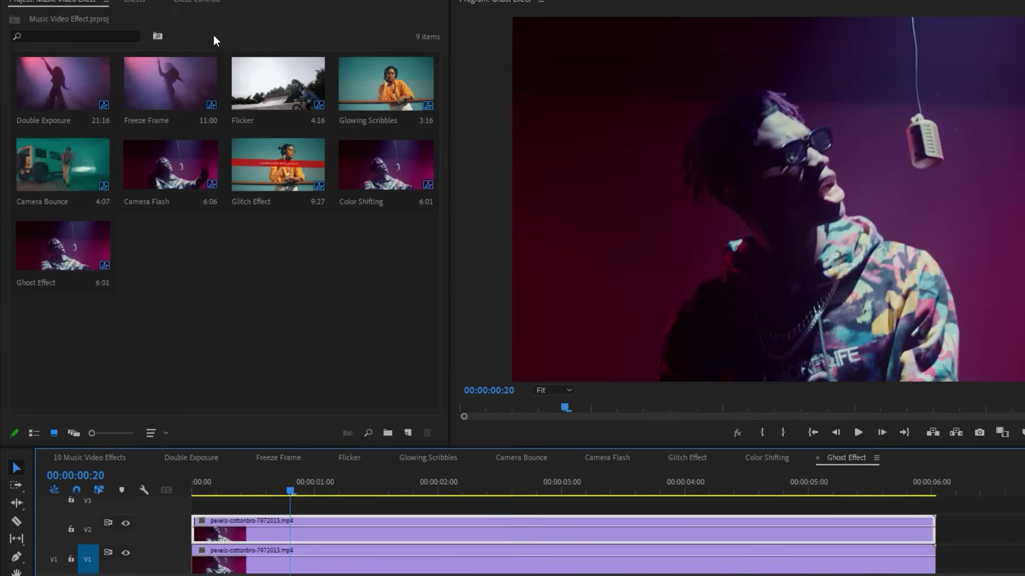
Set the blend mode of the duplicated clip on track V2 to Screen
click(212, 1)
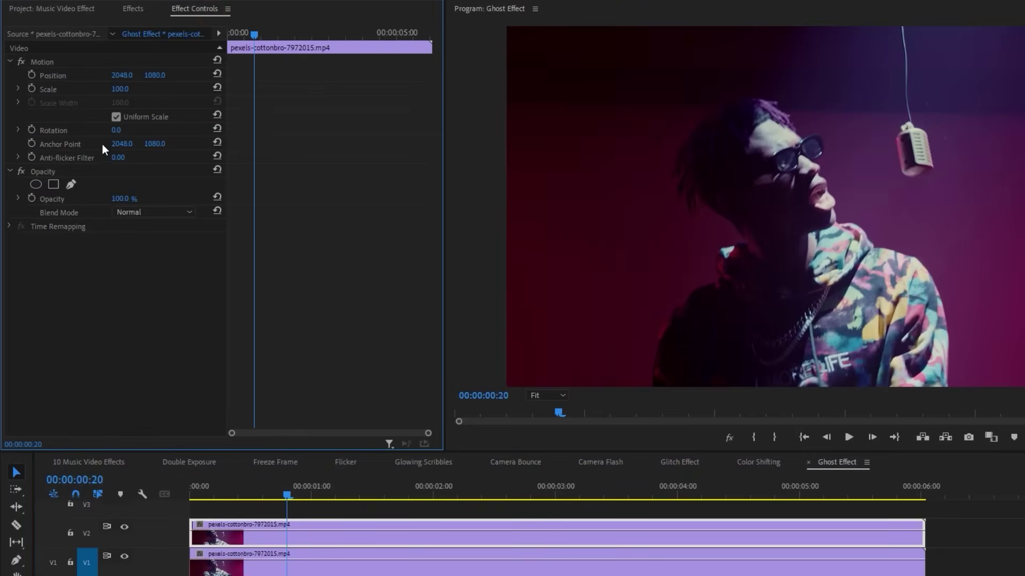
click(82, 172)
click(175, 213)
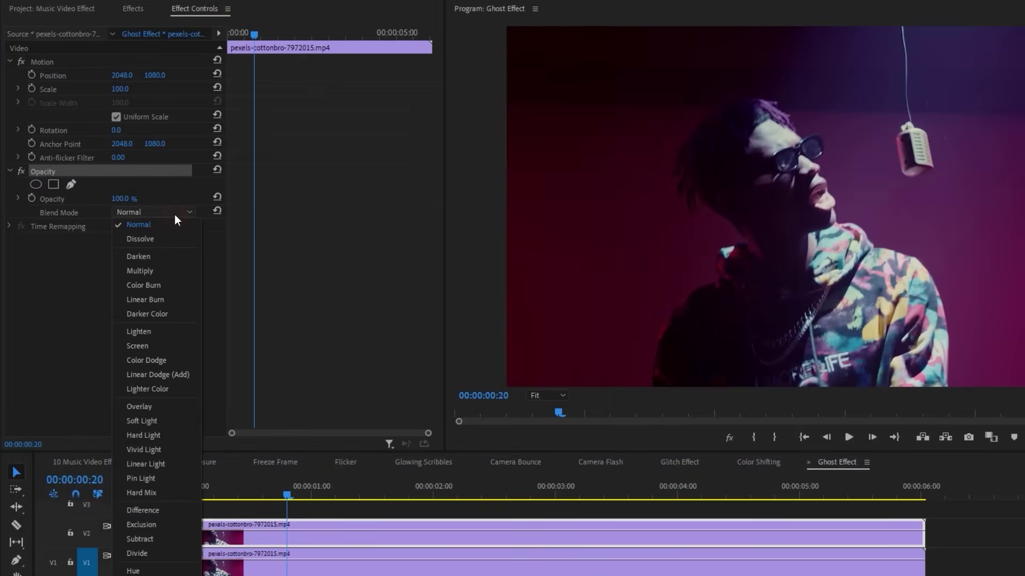
click(168, 347)
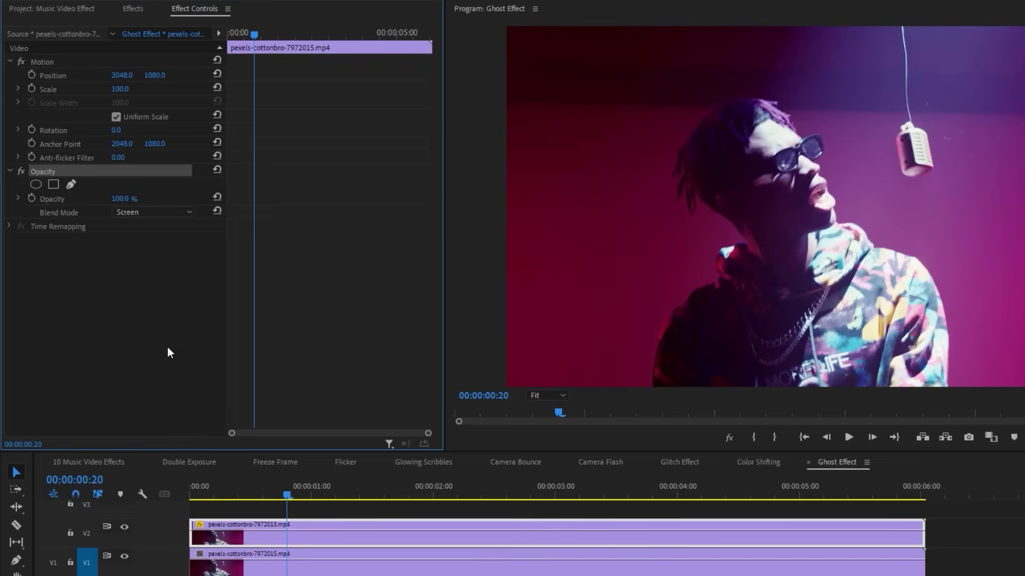
Scale the V2 clip to 120 and offset its image to about position 2192.5, 1052.7
click(124, 90)
text(120)
key(Return)
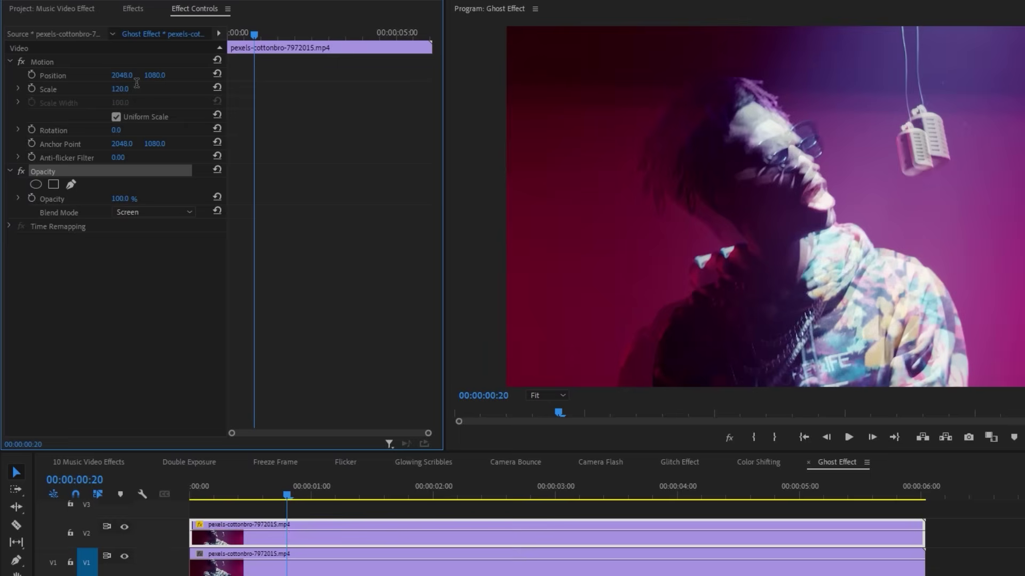
click(74, 62)
drag(748, 212, 774, 208)
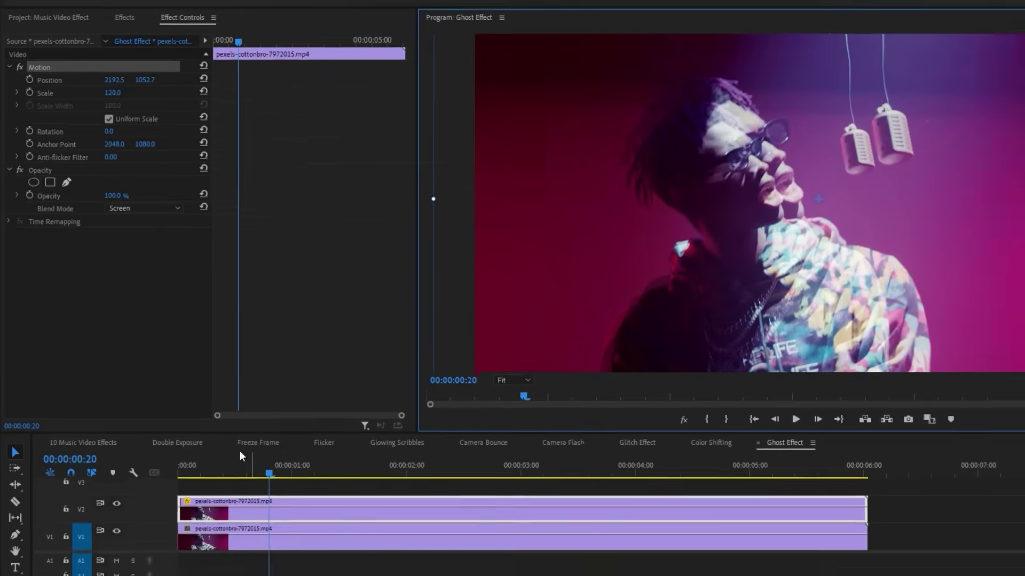
Play the Ghost Effect sequence from the start to check the overlaid image
drag(230, 492, 162, 499)
key(space)
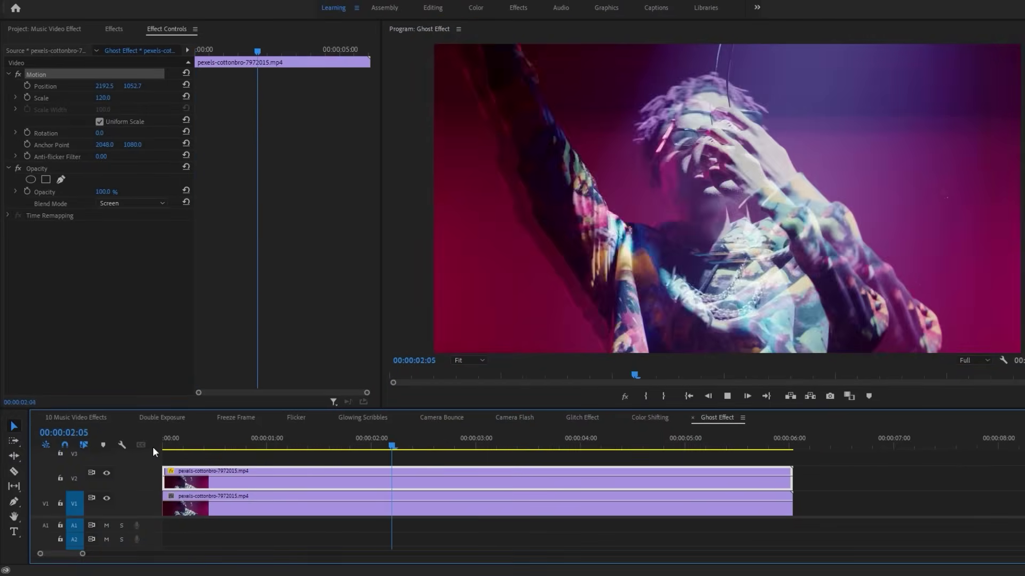
key(space)
Trim the start of the V2 clip to 00:00:00:24 and apply the default transition there
click(262, 443)
drag(170, 477, 270, 477)
right_click(264, 478)
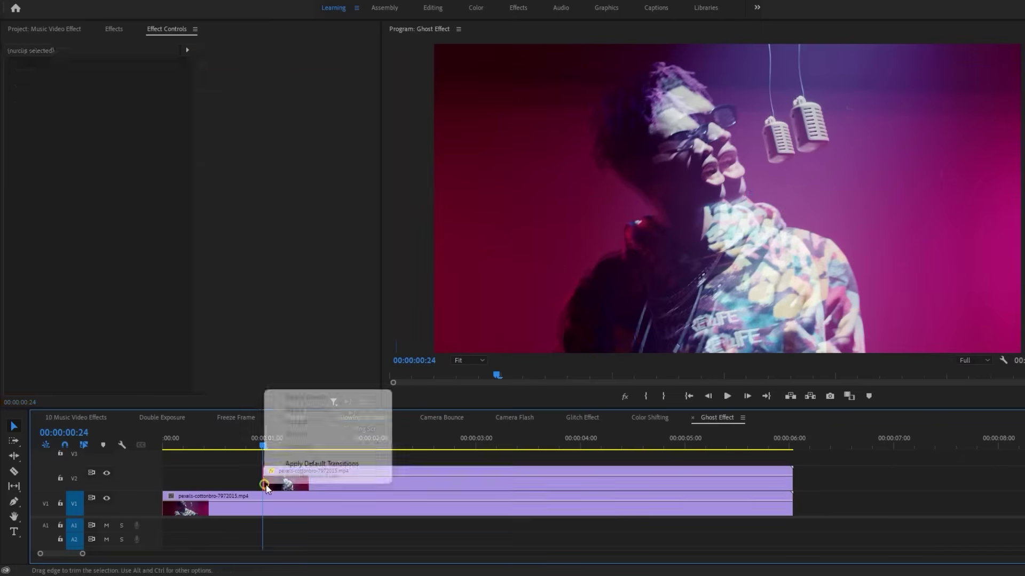
click(322, 467)
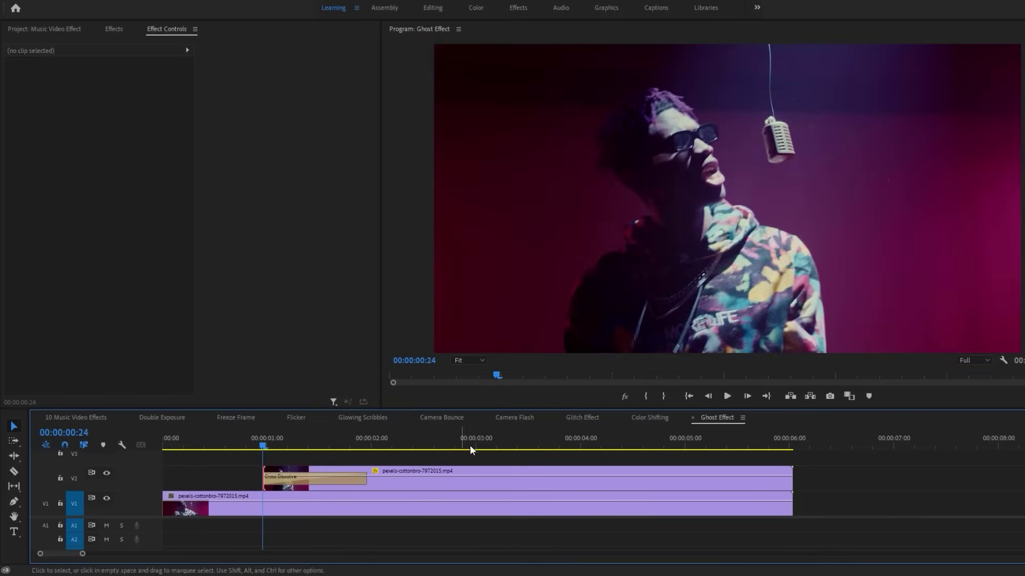
Trim the end of the V2 clip to 00:00:03:24 and apply the default transition to that end
drag(471, 450, 579, 439)
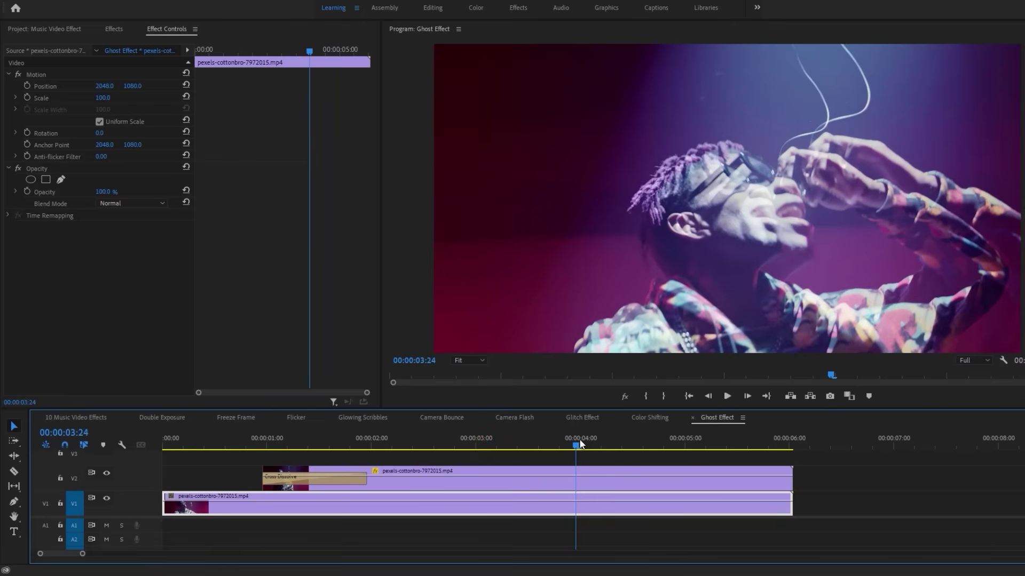
click(616, 468)
drag(792, 479, 575, 478)
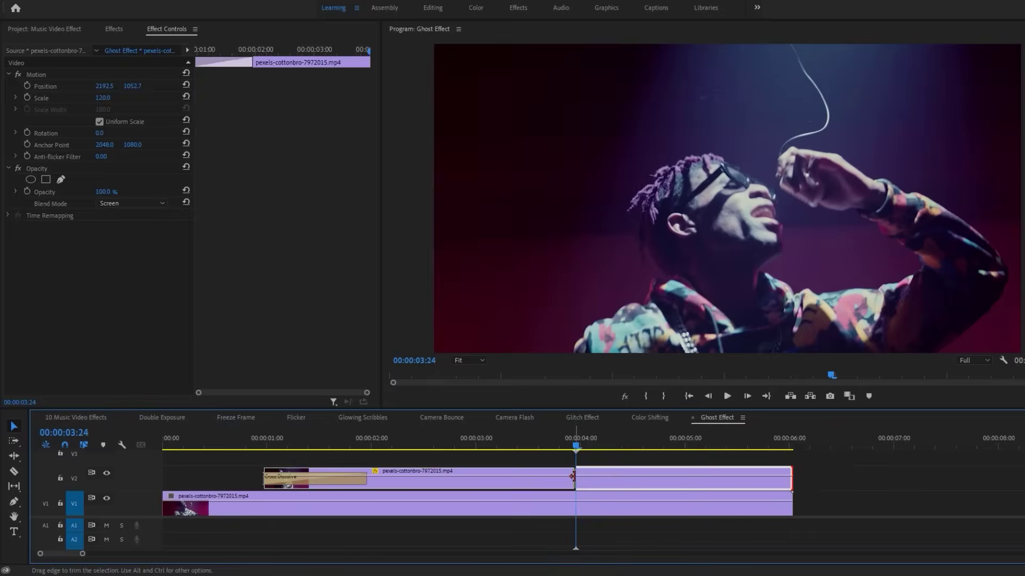
right_click(574, 480)
click(631, 555)
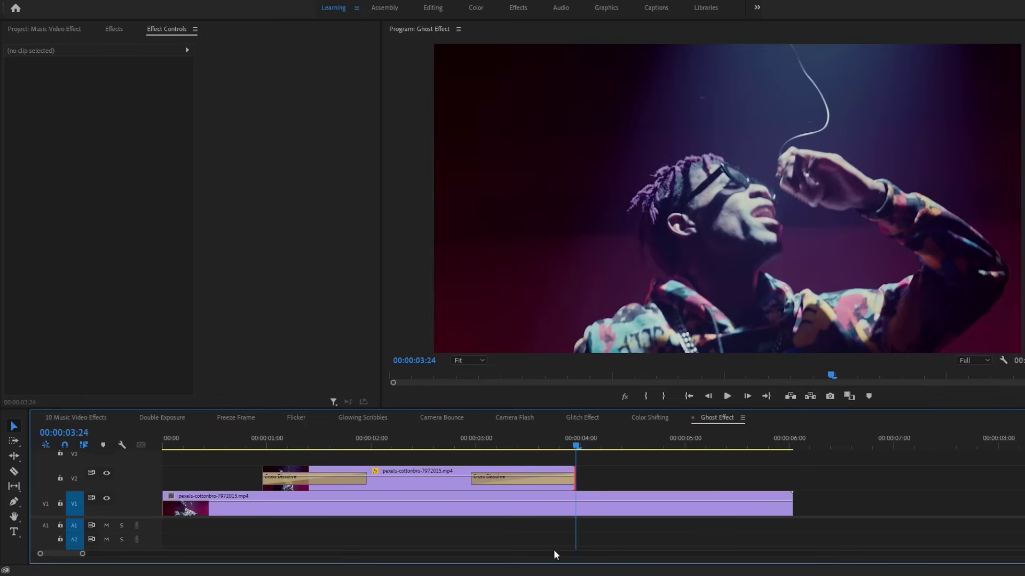
Play back the Ghost Effect sequence to check how the ghost image fades in
click(247, 437)
key(space)
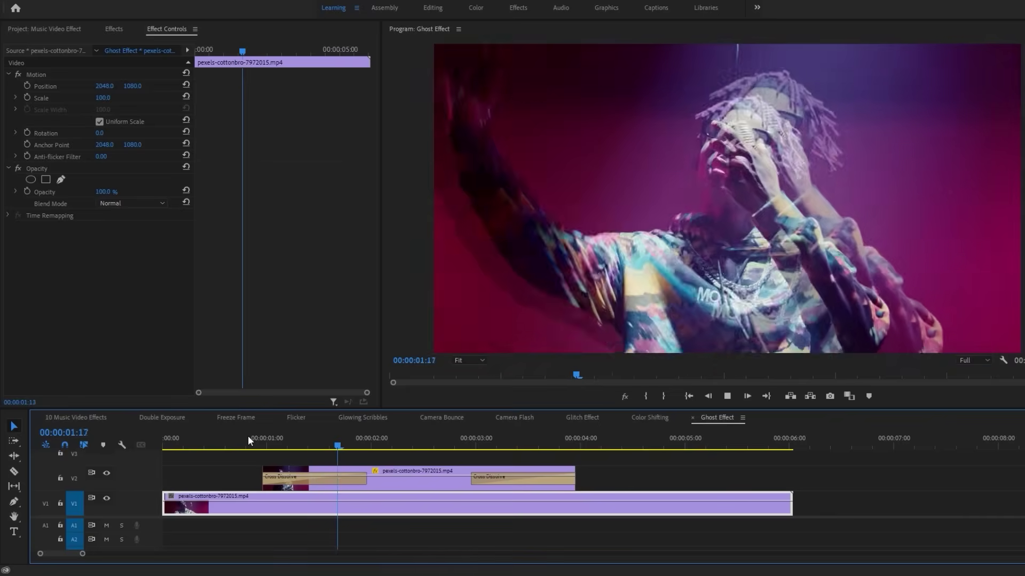
click(414, 445)
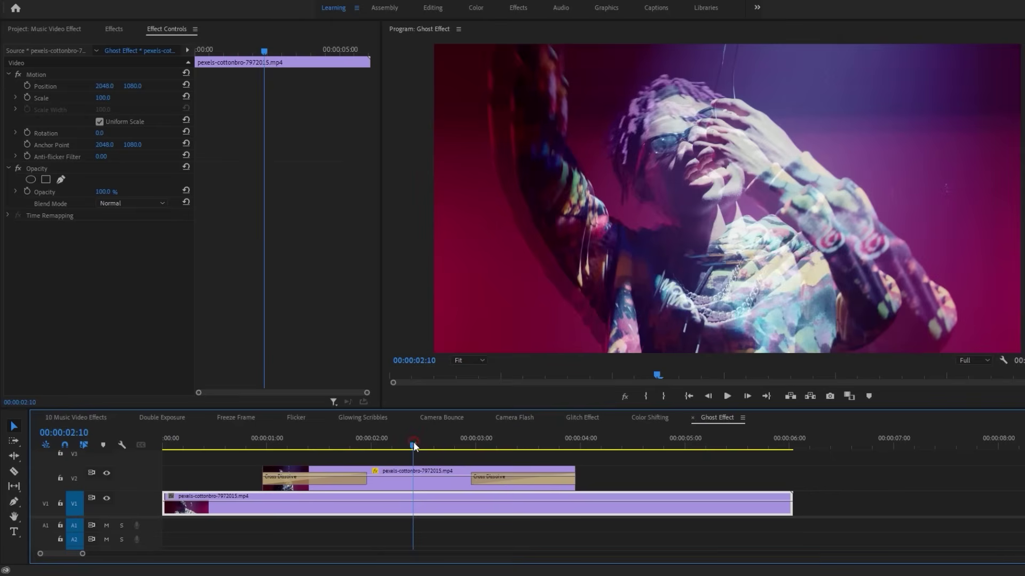
Lower the opacity of the V2 clip to 54% and replay the ghost effect
click(416, 475)
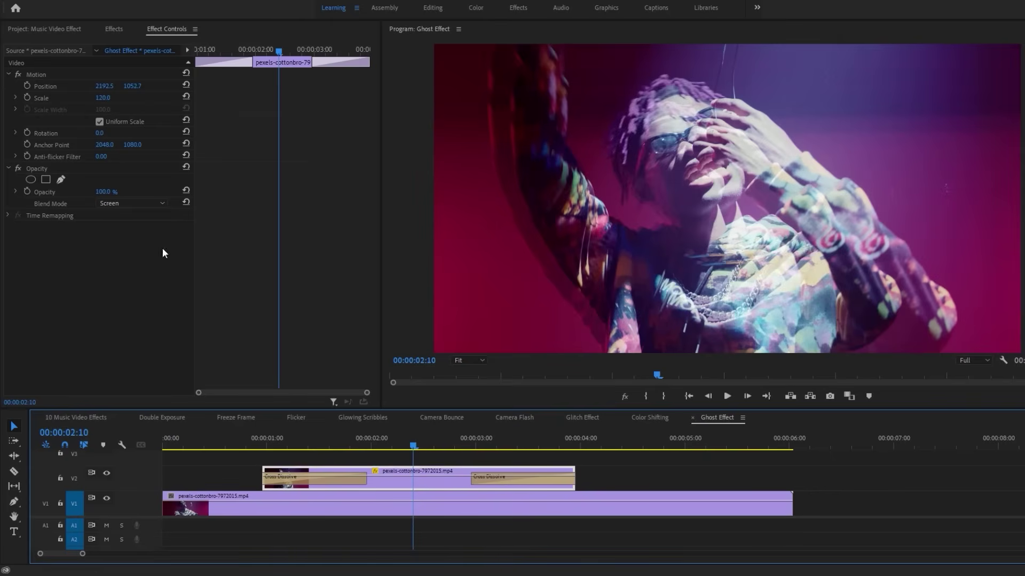
drag(112, 193, 90, 193)
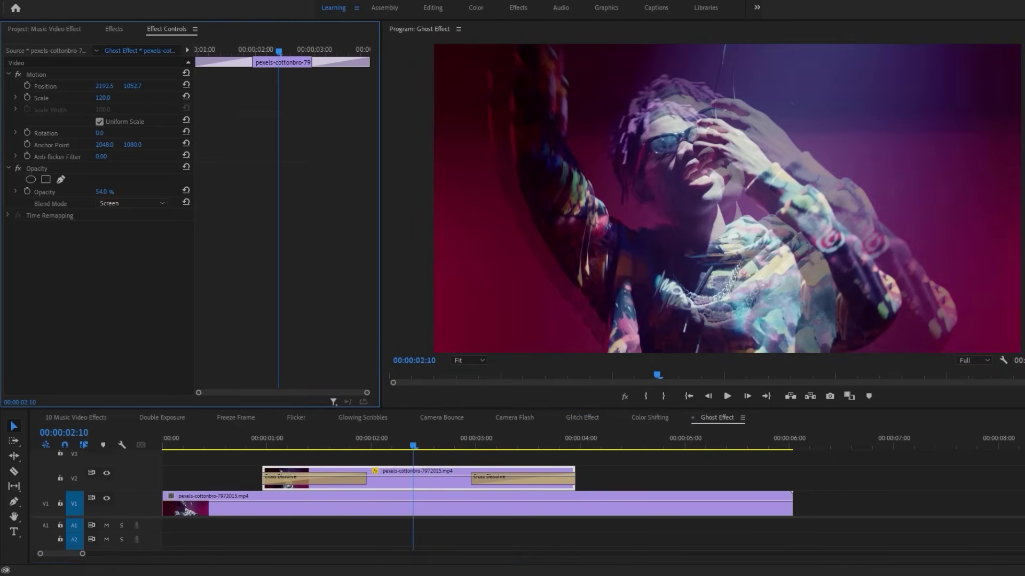
click(236, 444)
key(space)
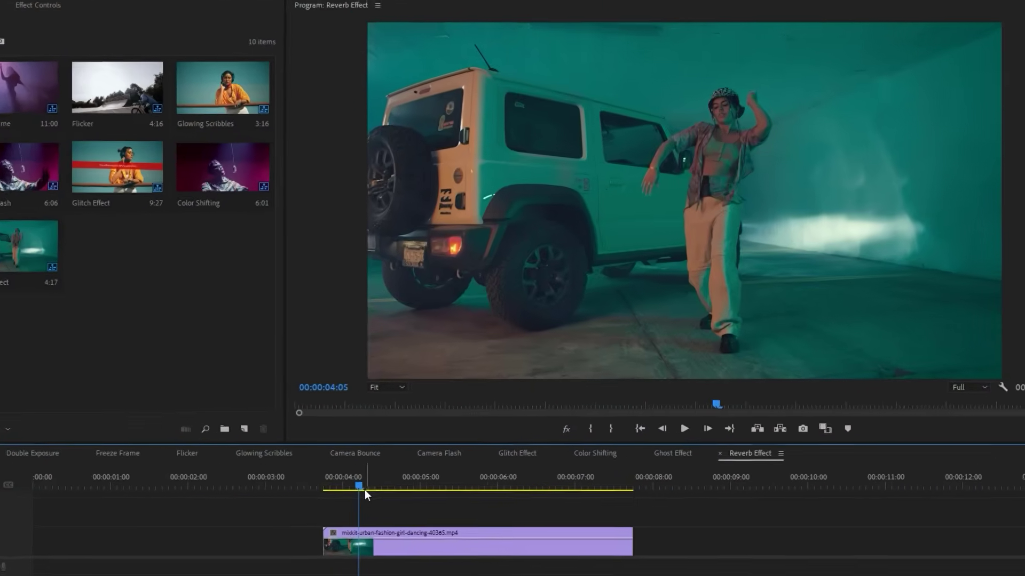
Cut the dancing clip in the Reverb Effect sequence at 00:00:04:06 and 00:00:04:20
drag(343, 494, 344, 472)
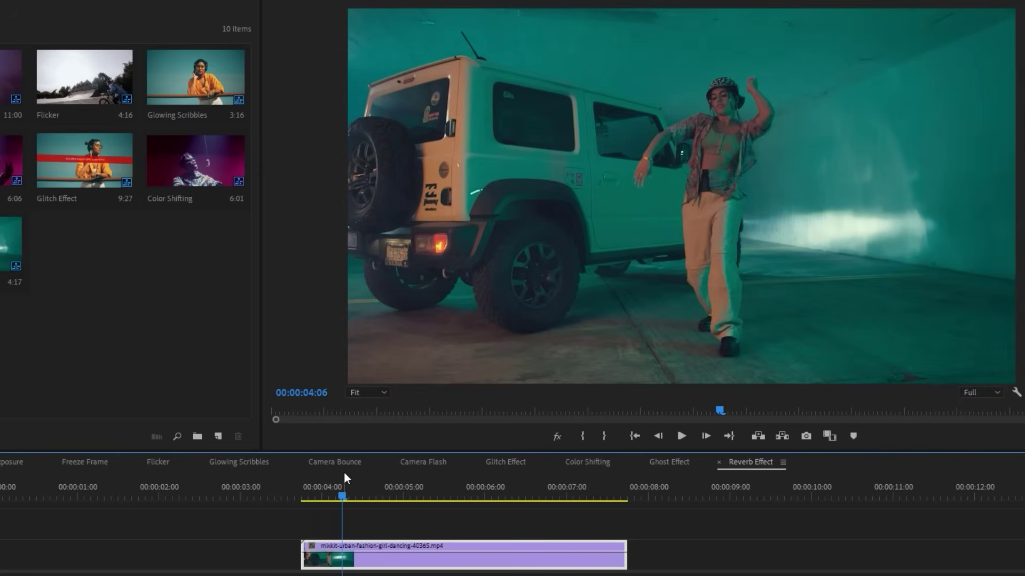
key(ctrl+k)
drag(344, 488, 393, 491)
key(ctrl+k)
Move the long remaining clip further along the timeline and place two copies of the short middle segment directly after it
click(405, 542)
drag(404, 542, 525, 555)
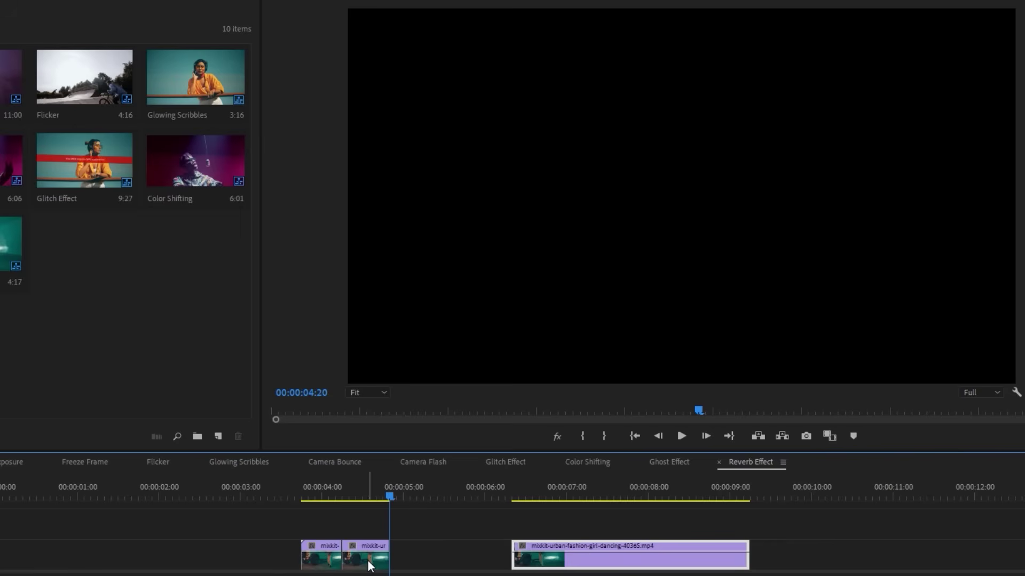
drag(416, 559, 455, 564)
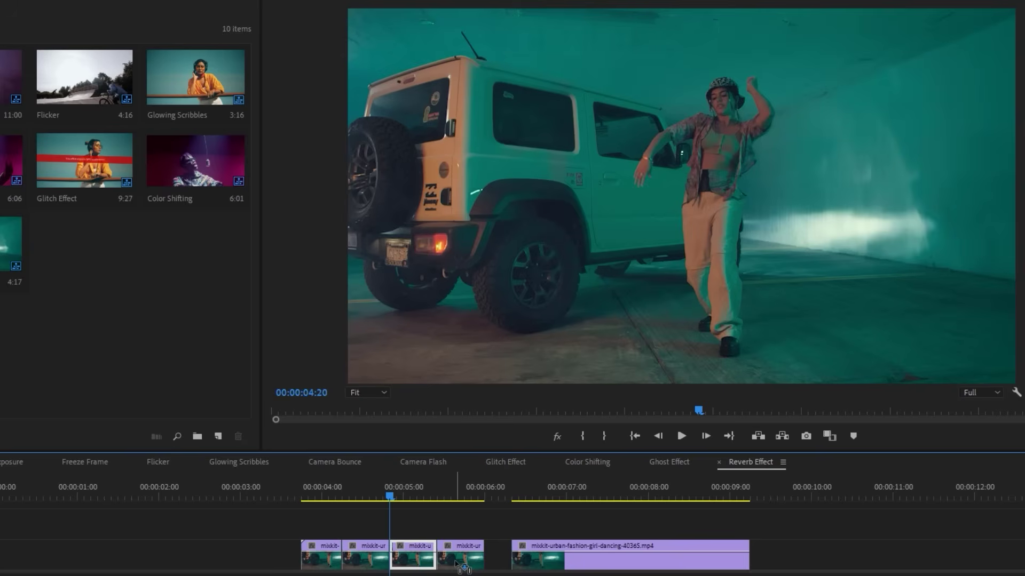
Reverse the speed of the first copied segment and move the long remaining clip up against the last copy
right_click(421, 566)
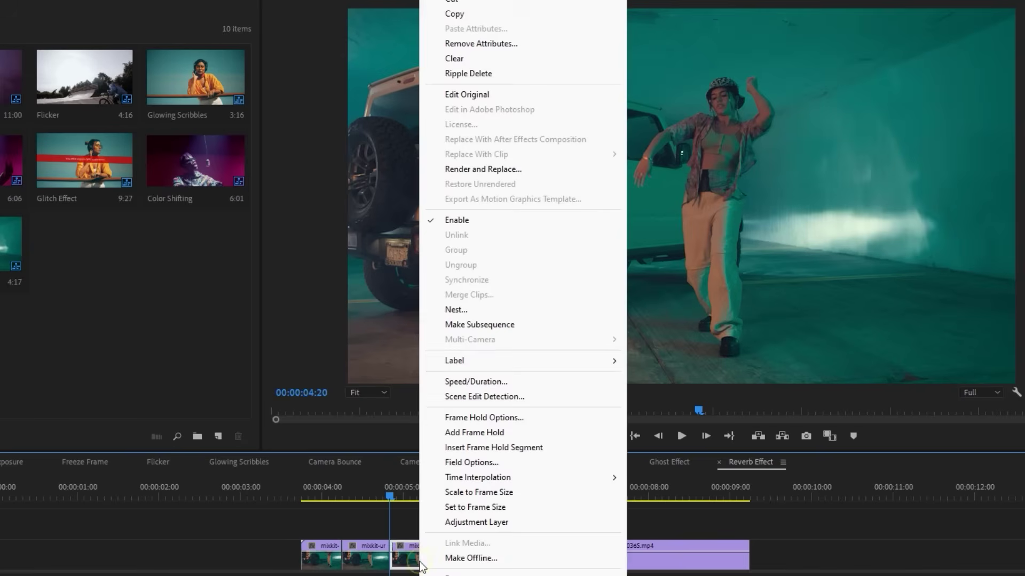
click(494, 381)
click(421, 292)
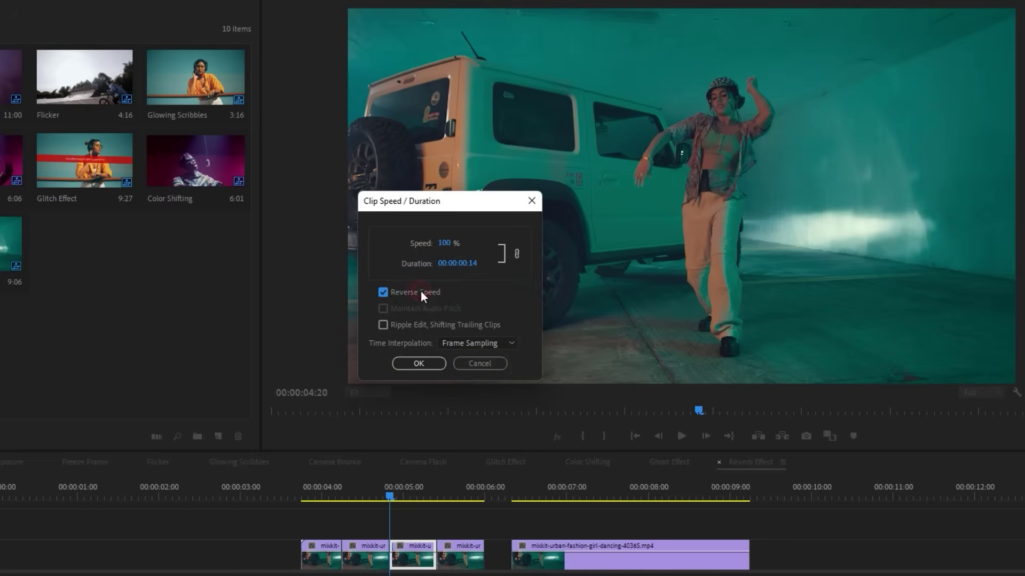
click(422, 365)
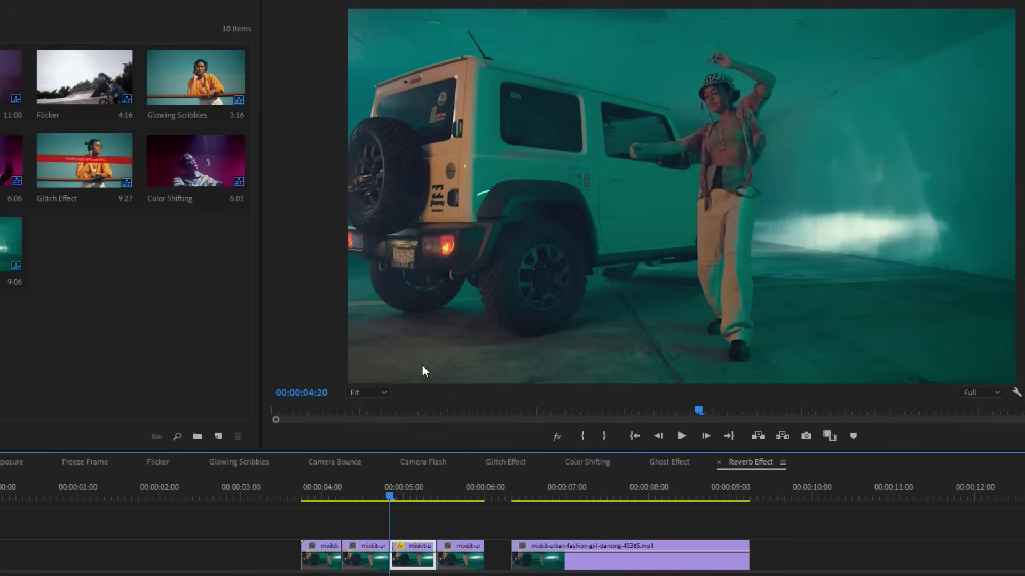
drag(543, 567, 518, 564)
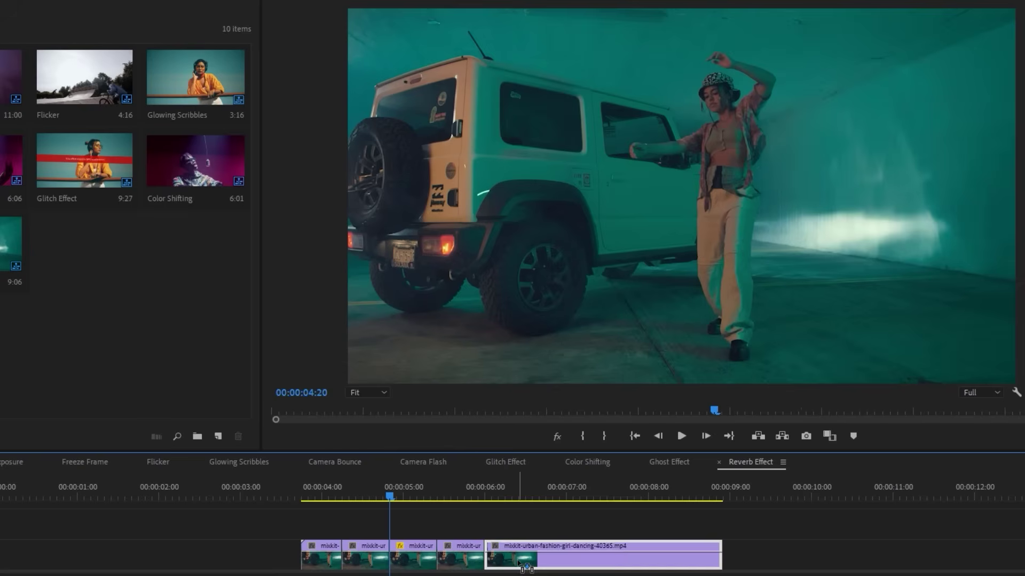
Play back the Reverb Effect sequence repeatedly to check the forward, reversed and repeated dance movement
click(307, 486)
key(space)
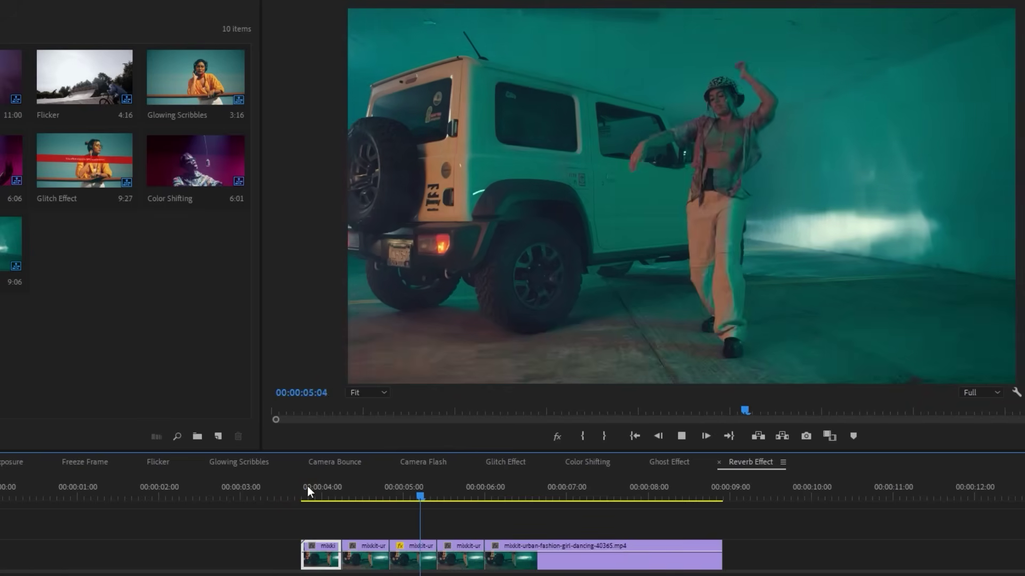
click(346, 492)
key(space)
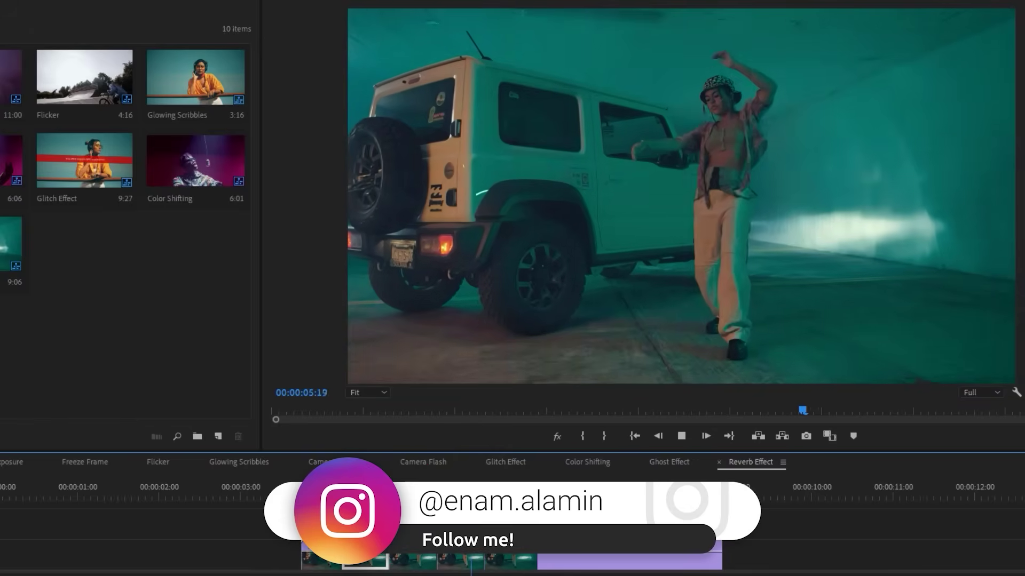
key(space)
click(347, 493)
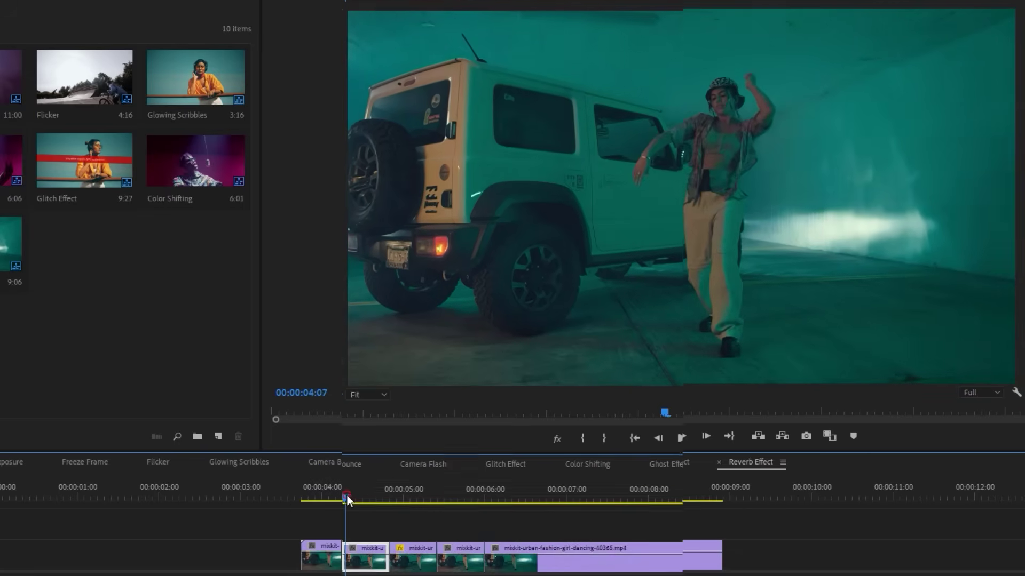